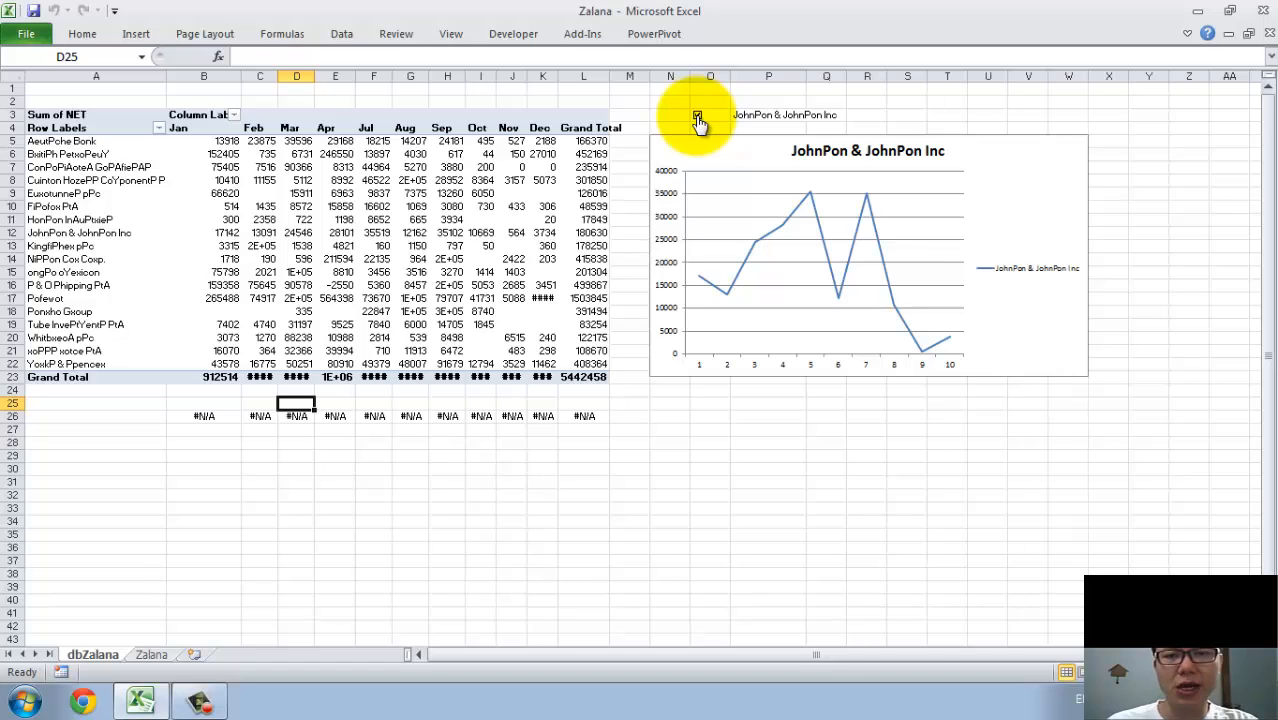
Clear the checkbox above the customer chart and look through the customer choices offered in cell P3.
{"action": "left_click", "coordinate": [697, 116]}
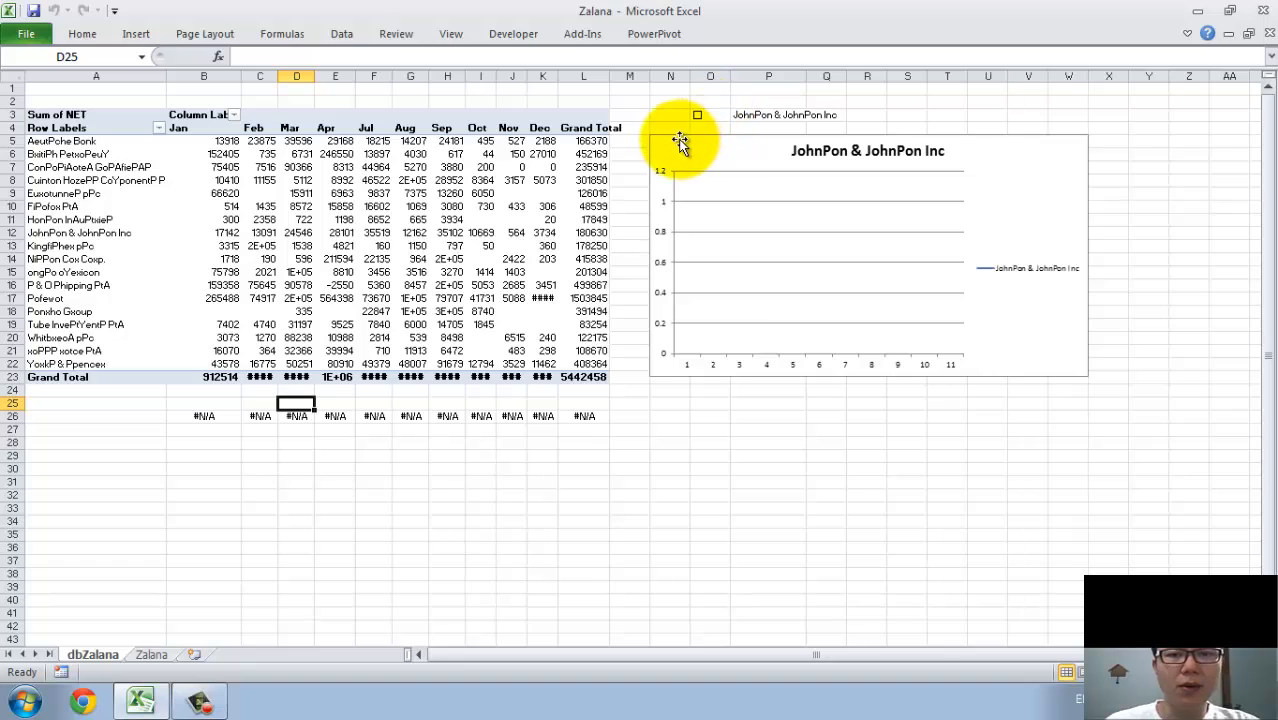
{"action": "left_click", "coordinate": [772, 116]}
{"action": "left_click", "coordinate": [813, 115]}
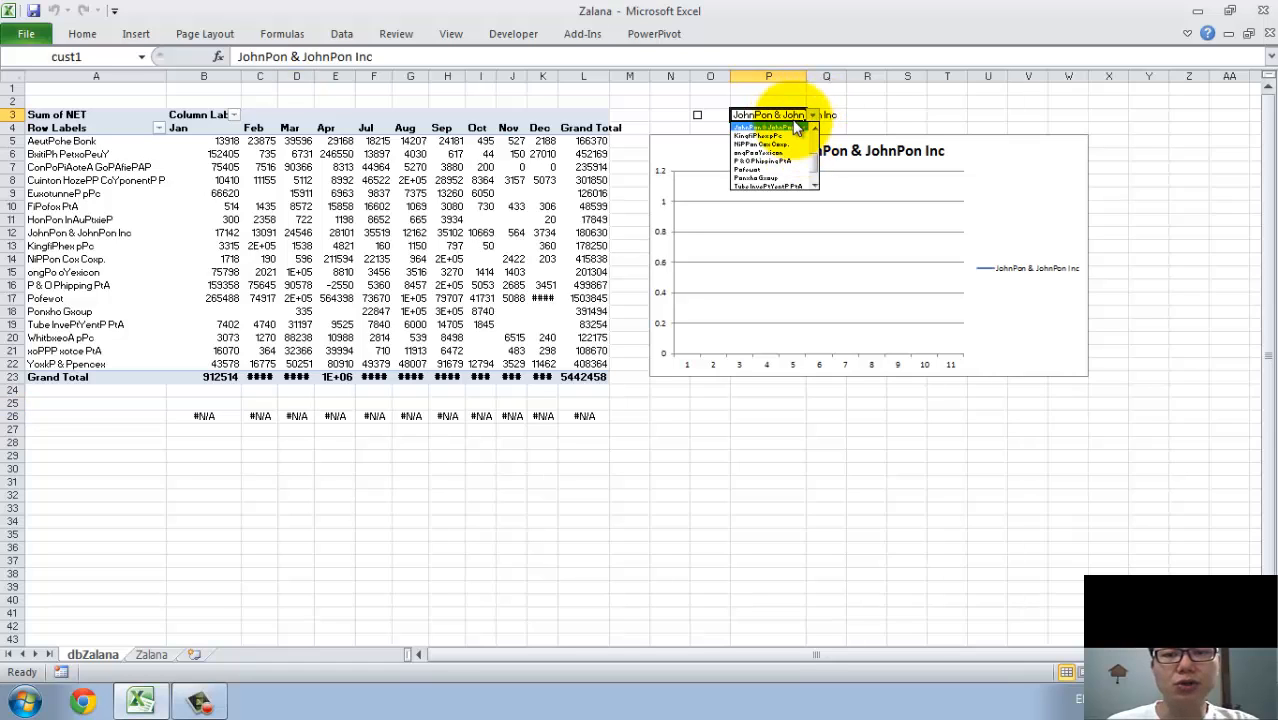
{"action": "left_click", "coordinate": [483, 154]}
{"action": "left_click", "coordinate": [345, 139]}
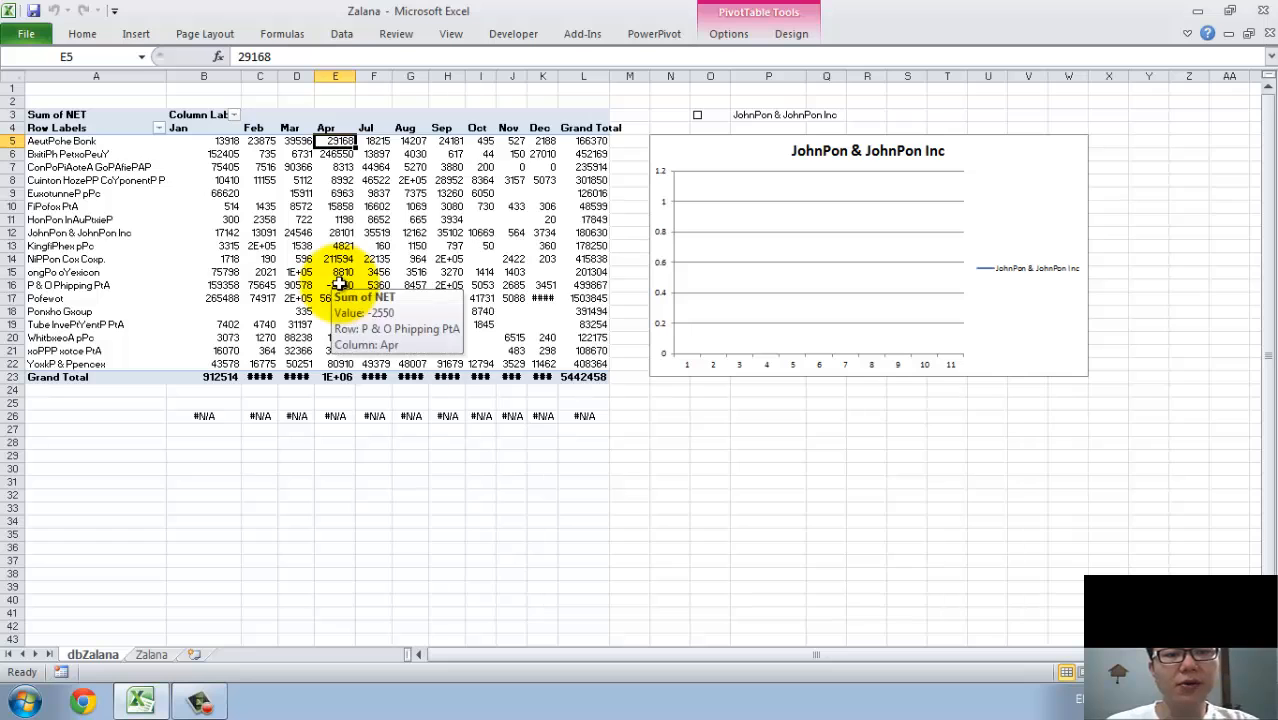
Create a PivotTable on a new worksheet from the data on the Zalana sheet.
{"action": "left_click", "coordinate": [152, 654]}
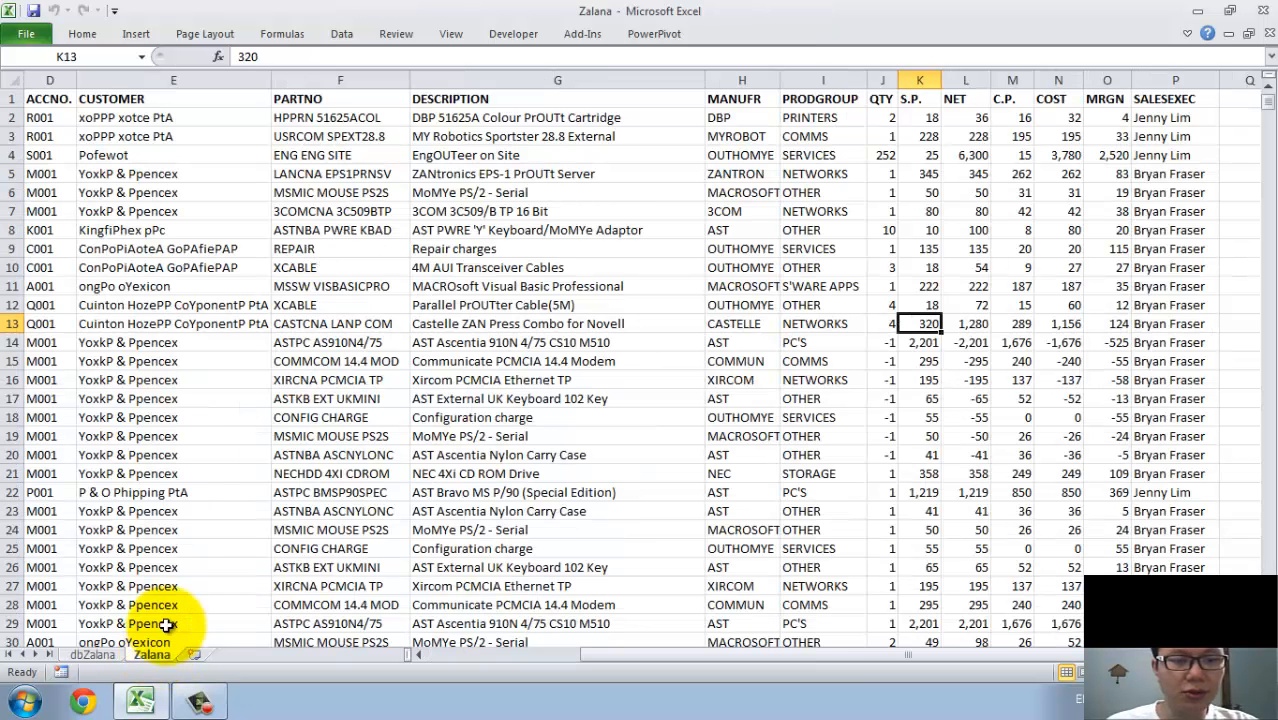
{"action": "left_click", "coordinate": [228, 379]}
{"action": "left_click", "coordinate": [420, 135]}
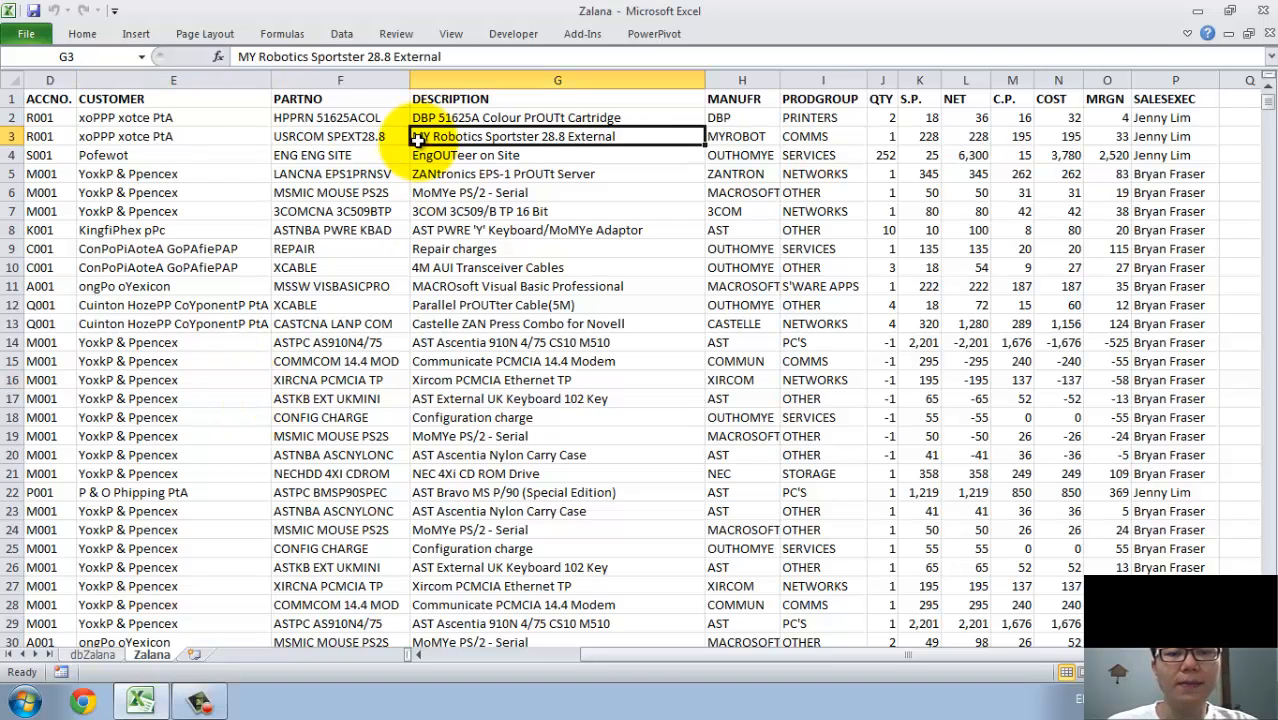
{"action": "left_click", "coordinate": [152, 38]}
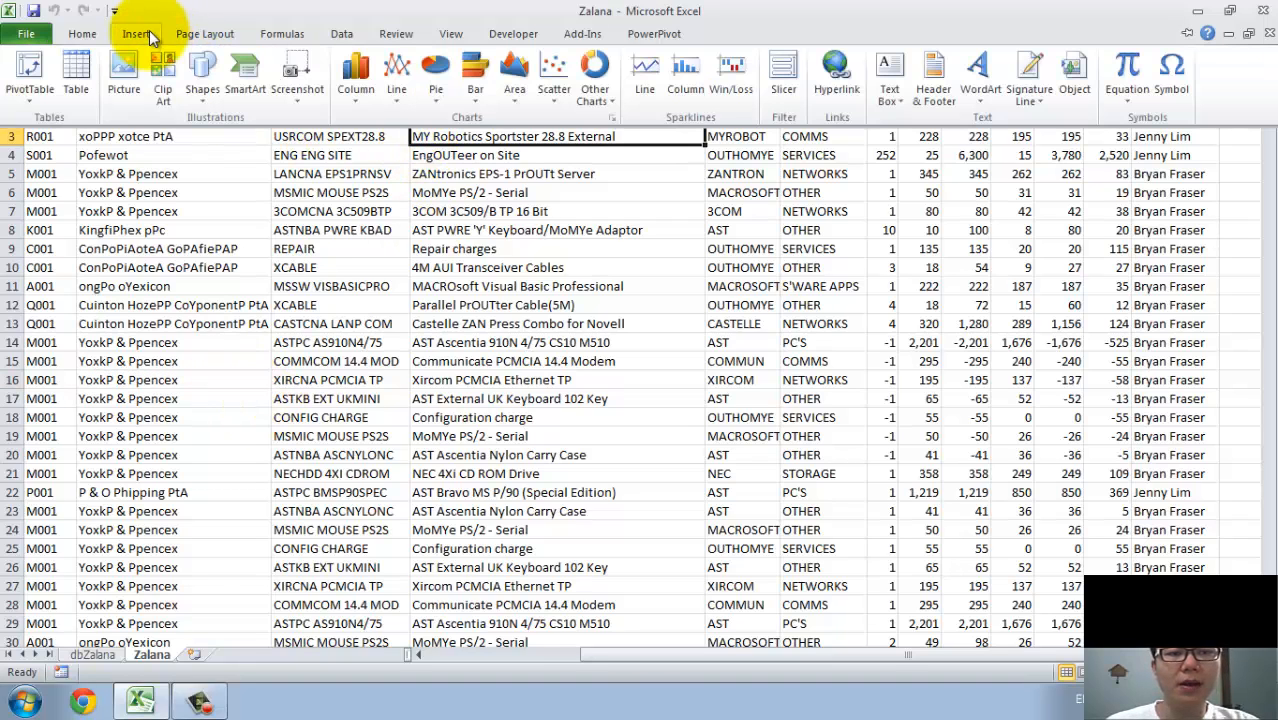
{"action": "left_click", "coordinate": [33, 101]}
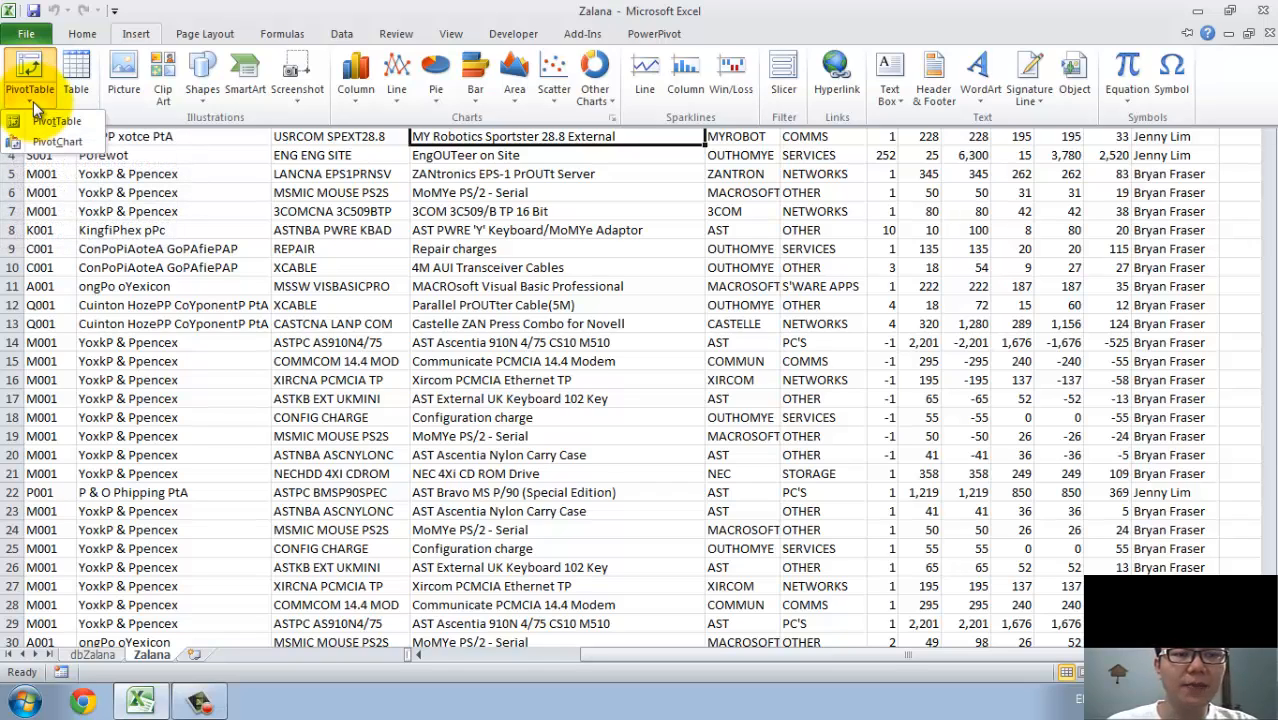
{"action": "left_click", "coordinate": [52, 121]}
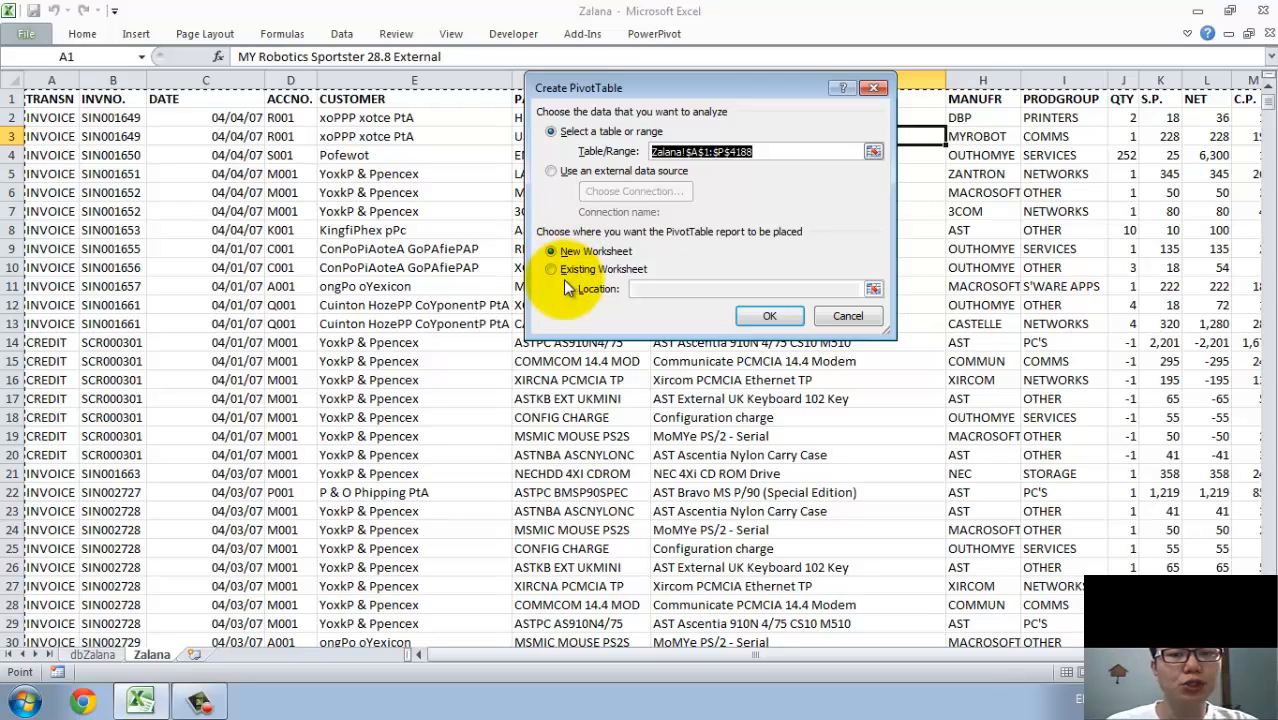
{"action": "left_click", "coordinate": [769, 315]}
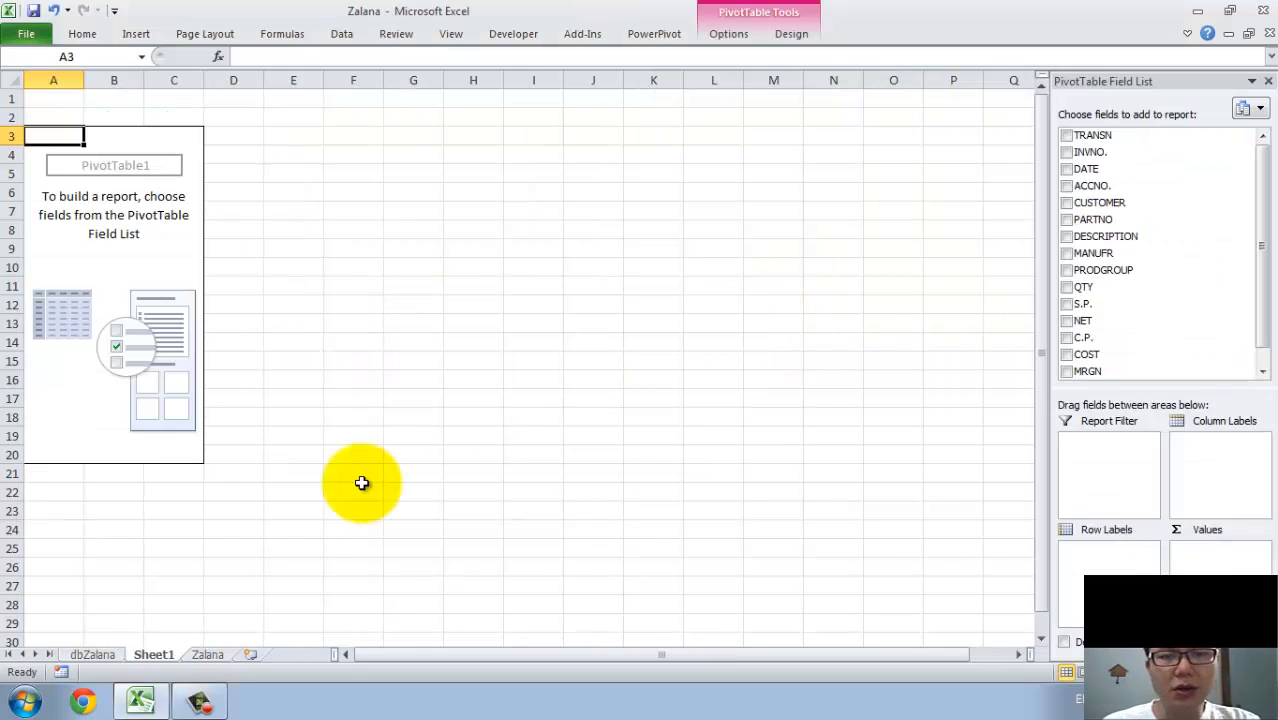
Rename the new PivotTable worksheet as dbZalana1.
{"action": "double_click", "coordinate": [153, 654]}
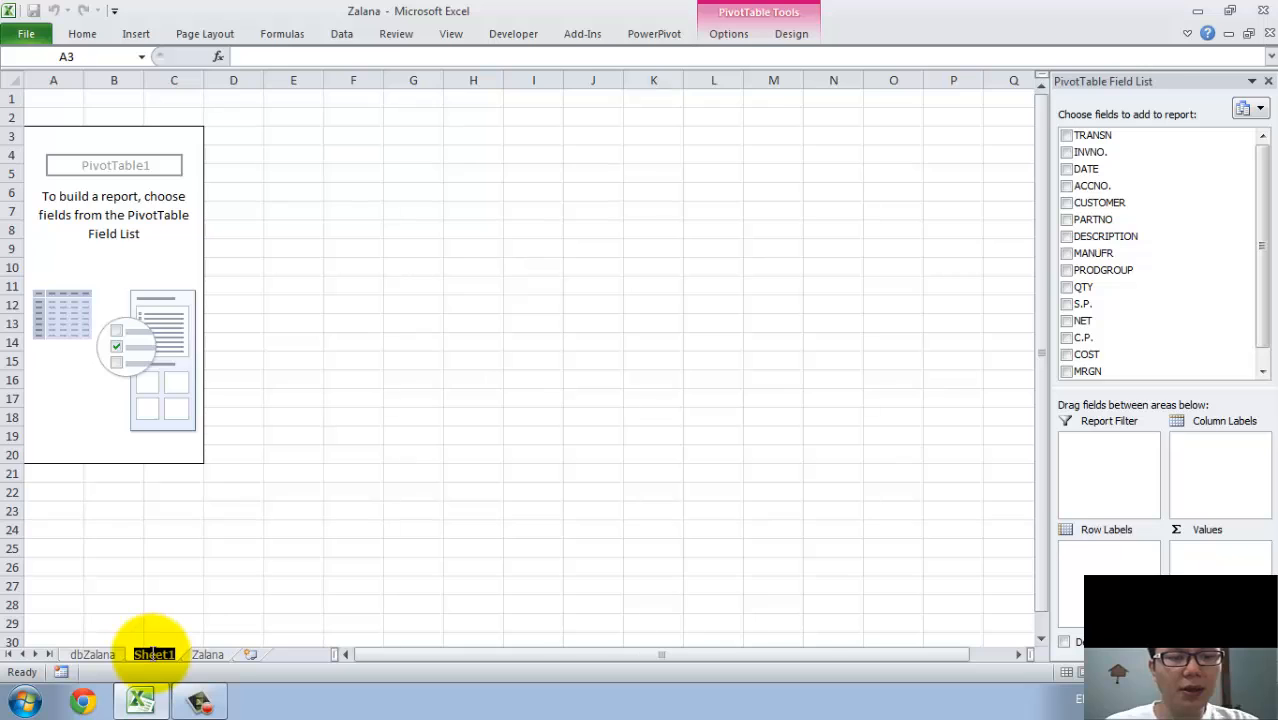
{"action": "type", "text": "dbZalana"}
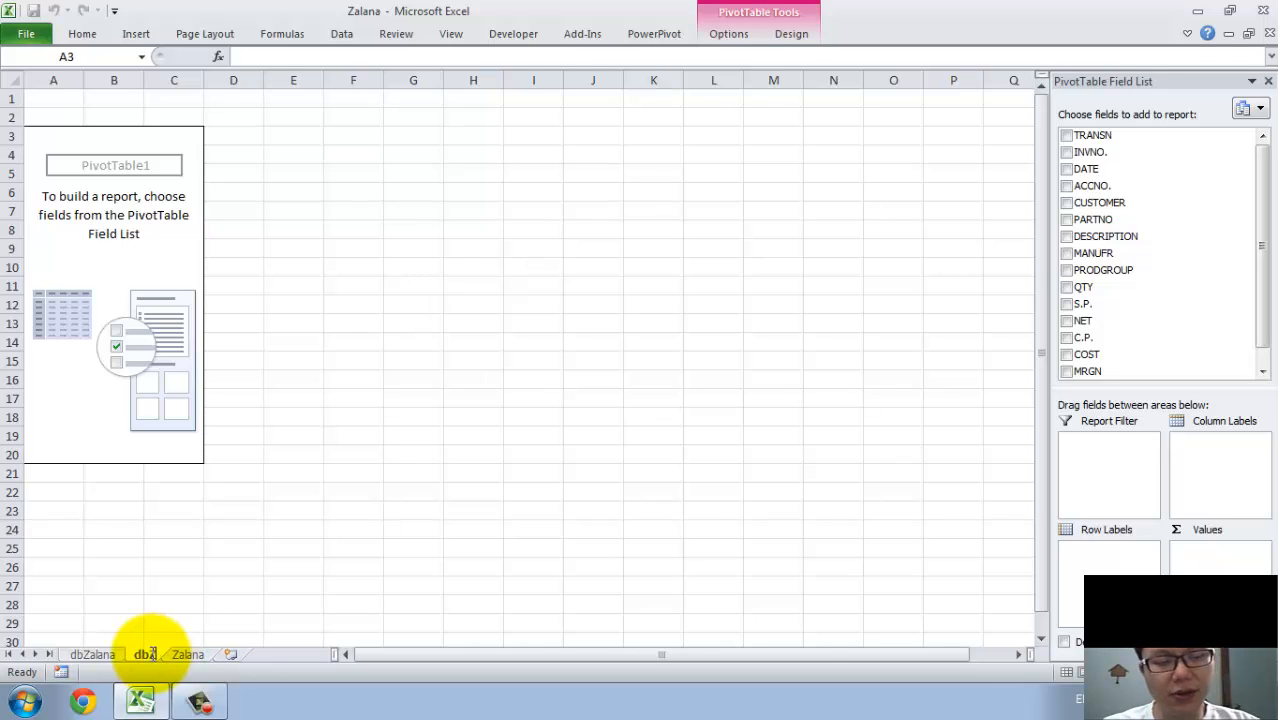
{"action": "type", "text": "1"}
{"action": "key", "text": "Return"}
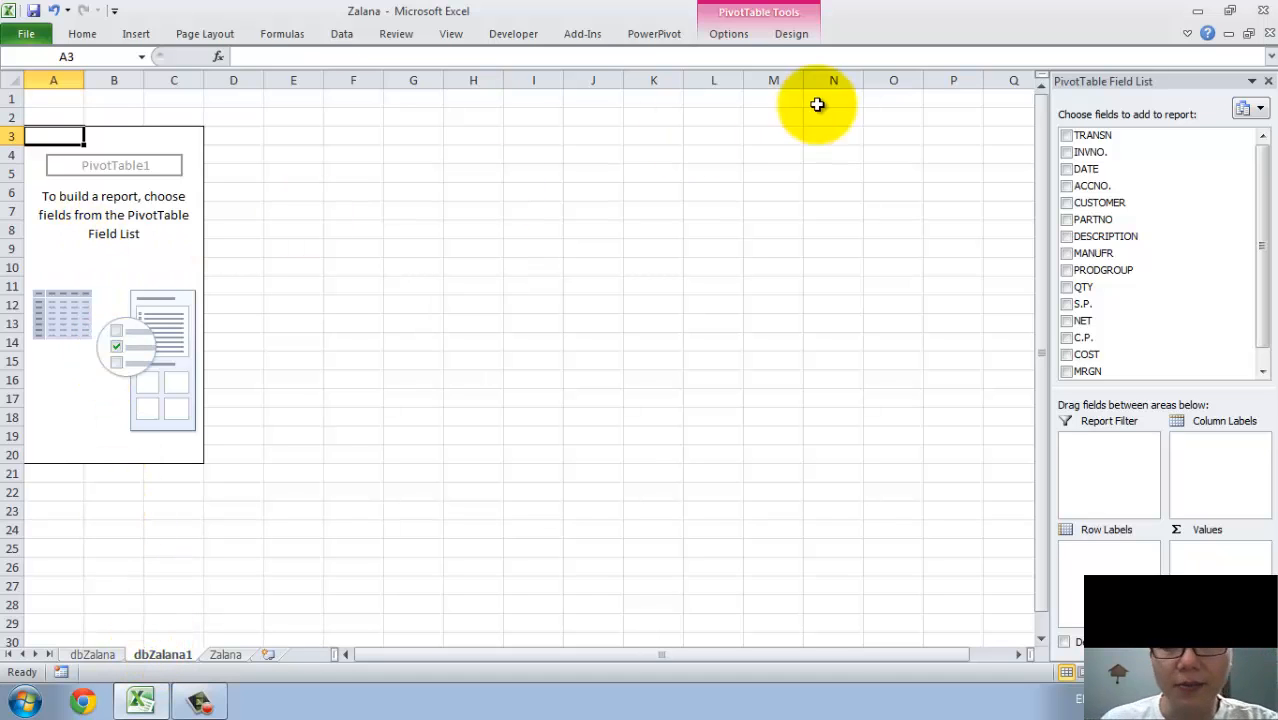
Add the CUSTOMER field as row labels and the NET field as summed values in the PivotTable.
{"action": "left_click", "coordinate": [1066, 202]}
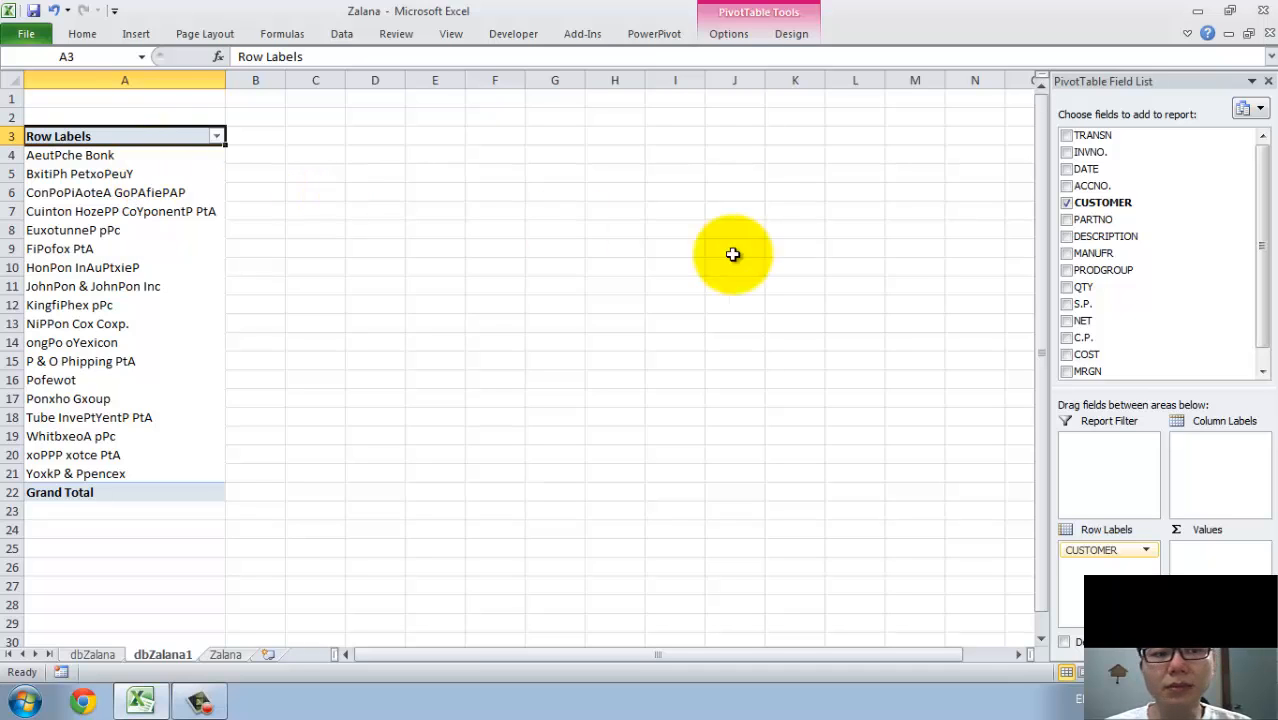
{"action": "scroll", "coordinate": [1262, 292], "scroll_direction": "down", "scroll_amount": 1}
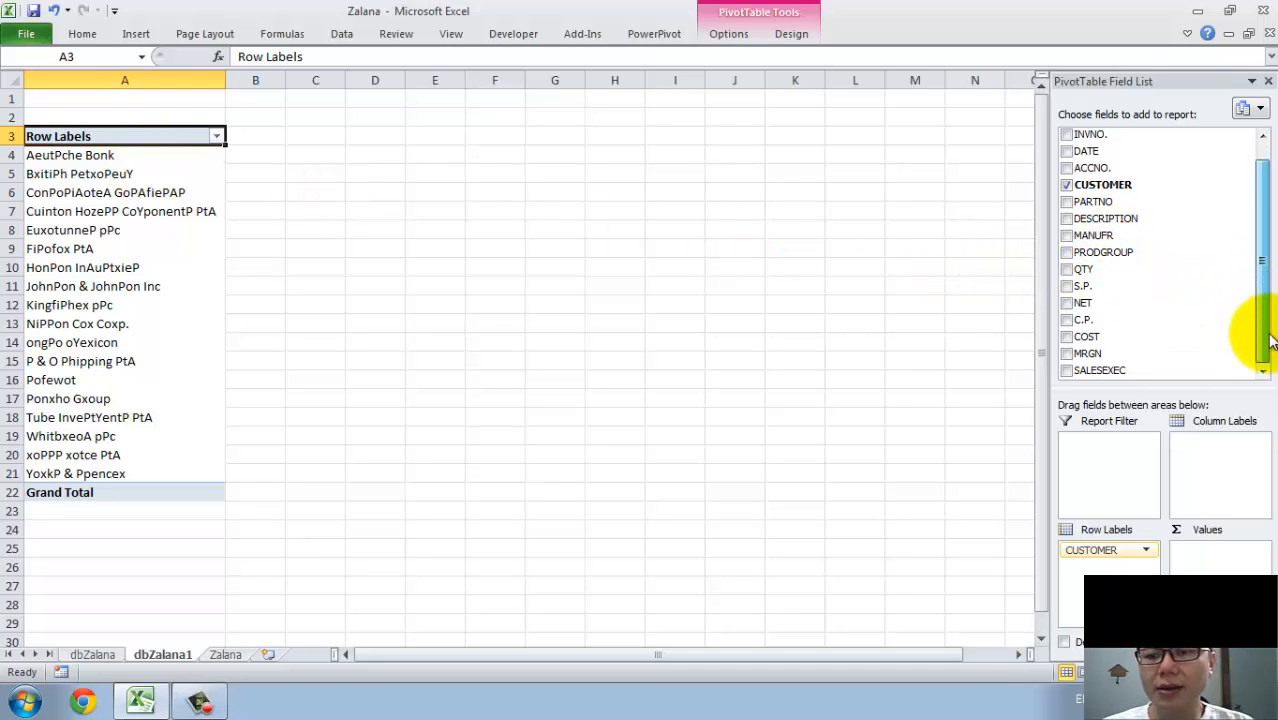
{"action": "left_click", "coordinate": [1068, 310]}
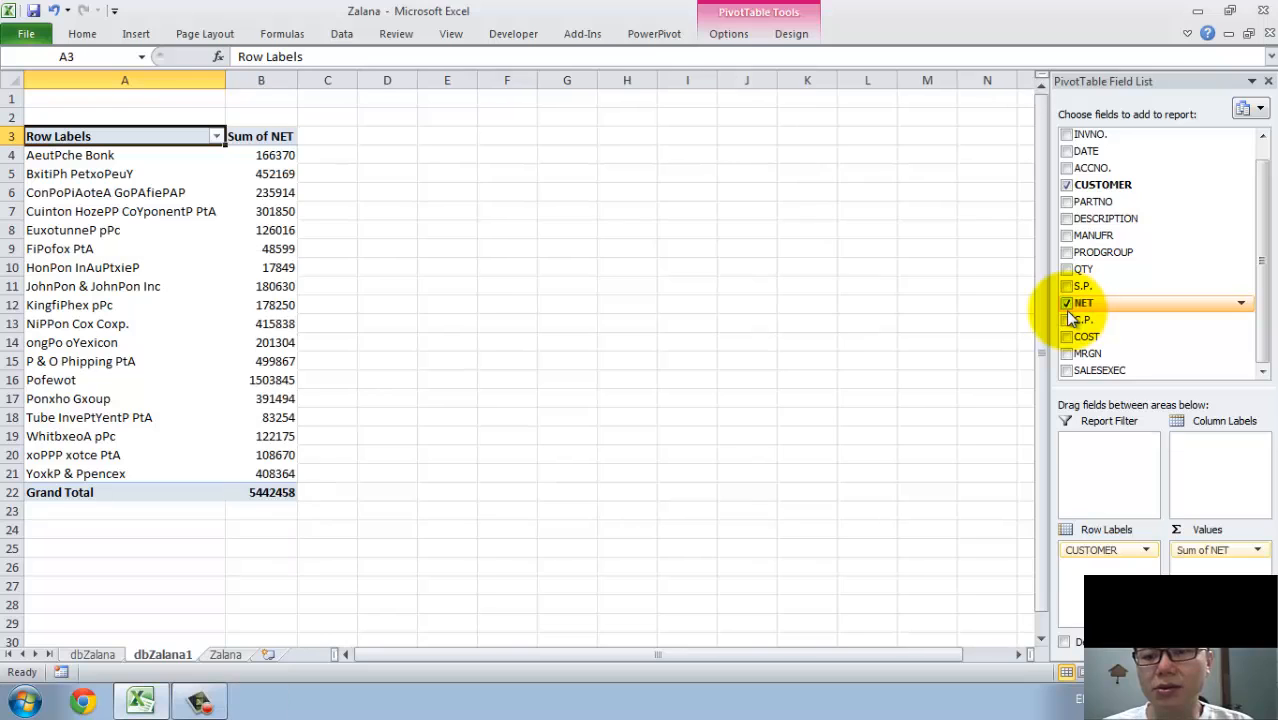
{"action": "left_click", "coordinate": [262, 249]}
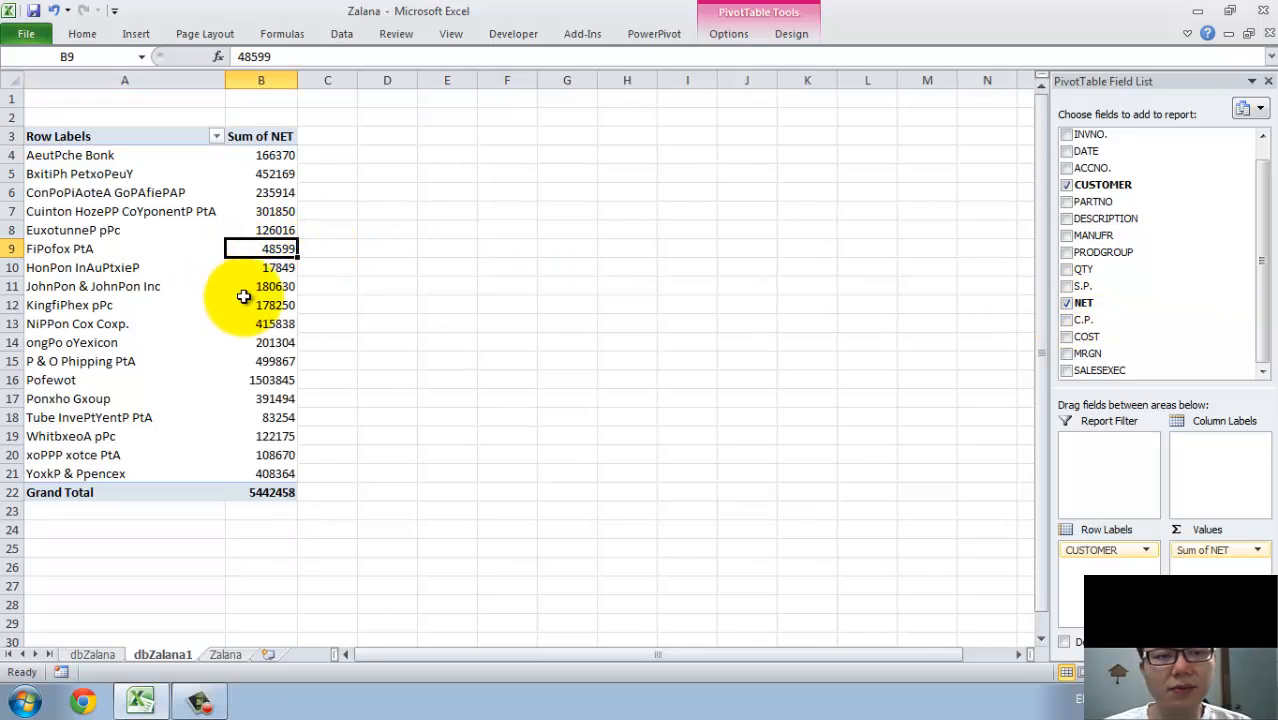
Place the DATE field in the PivotTable's column labels.
{"action": "scroll", "coordinate": [1262, 180], "scroll_direction": "up", "scroll_amount": 1}
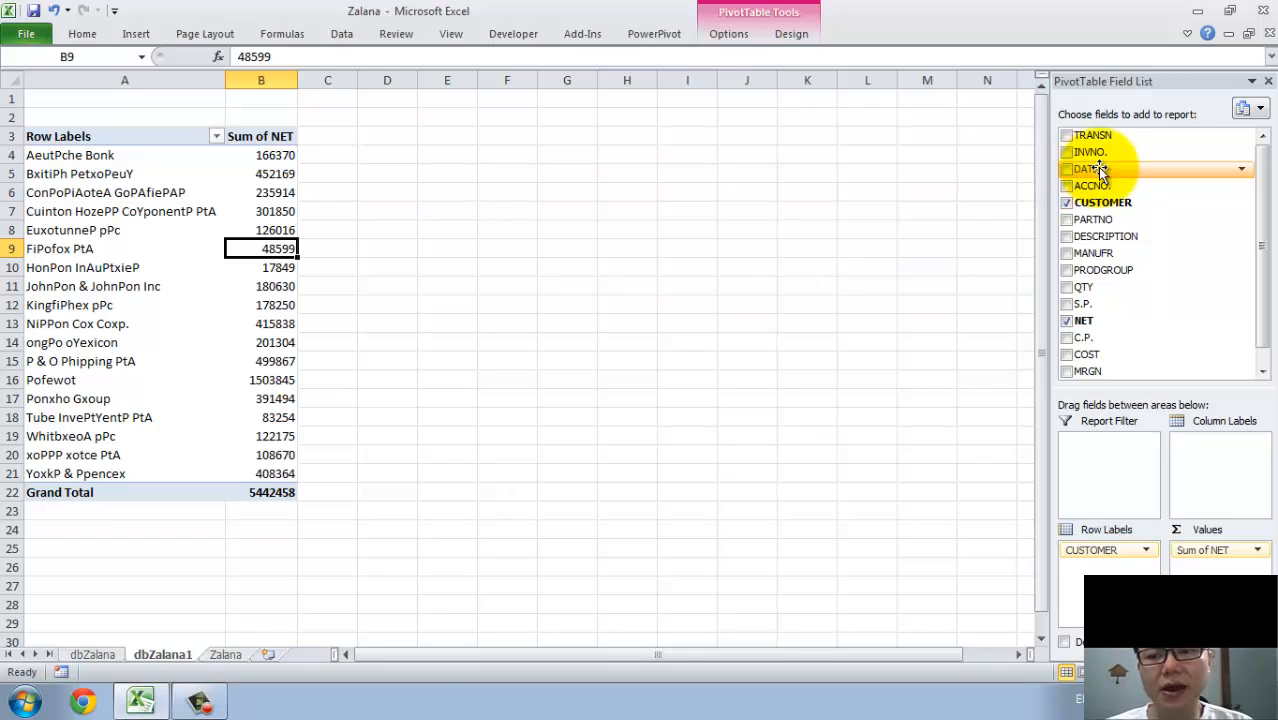
{"action": "left_click_drag", "start_coordinate": [1098, 170], "coordinate": [1208, 420]}
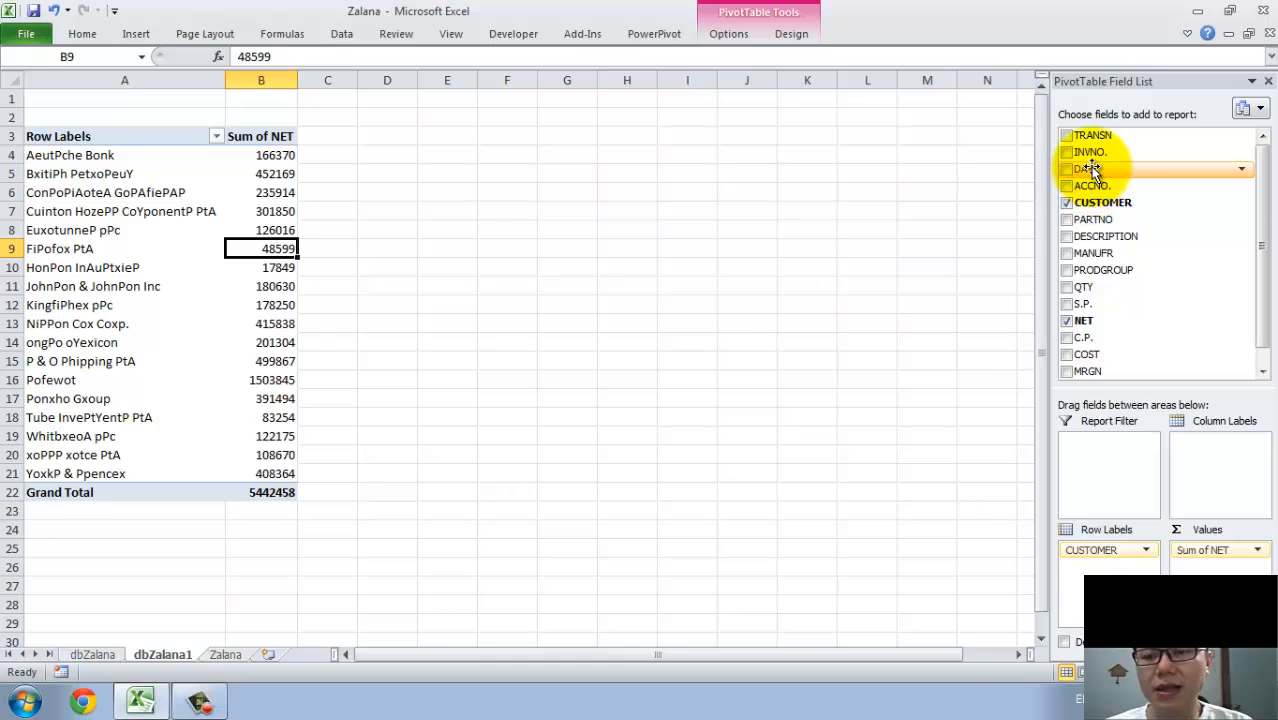
{"action": "left_click_drag", "start_coordinate": [1090, 170], "coordinate": [1212, 445]}
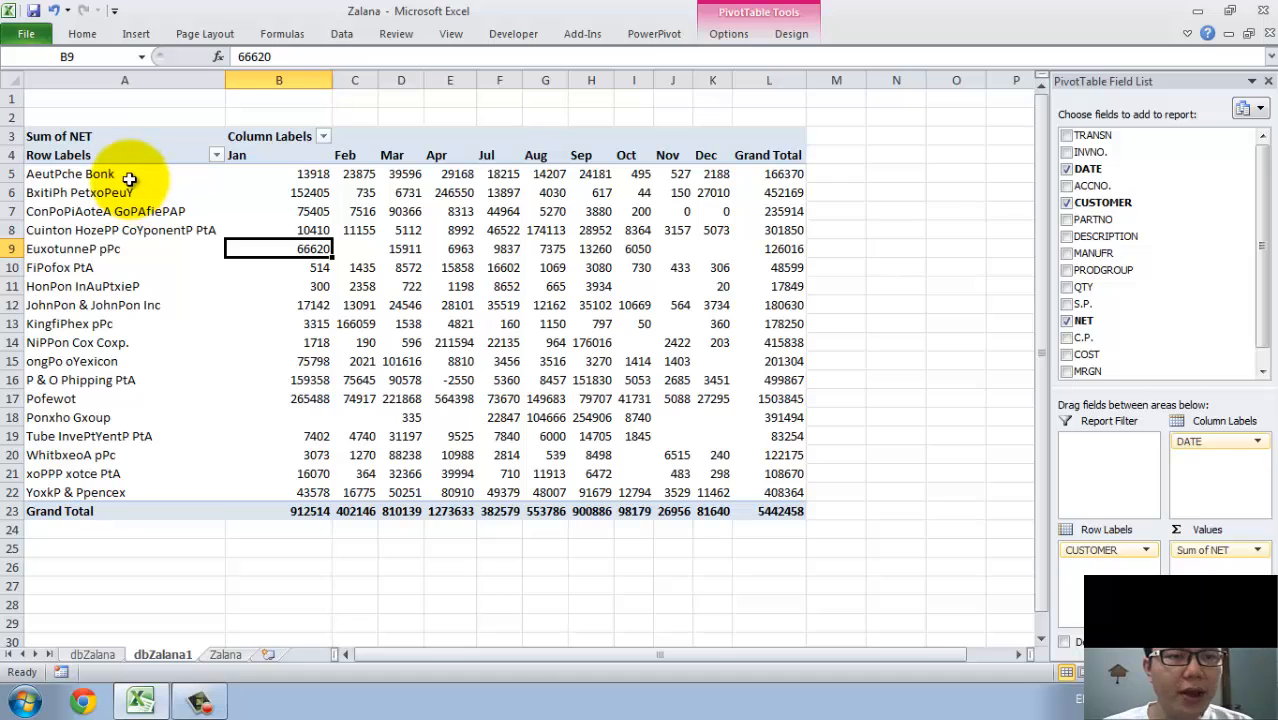
Review the customer names in A5:A22 of the PivotTable and check the source data on the Zalana sheet.
{"action": "left_click_drag", "start_coordinate": [130, 180], "coordinate": [137, 494]}
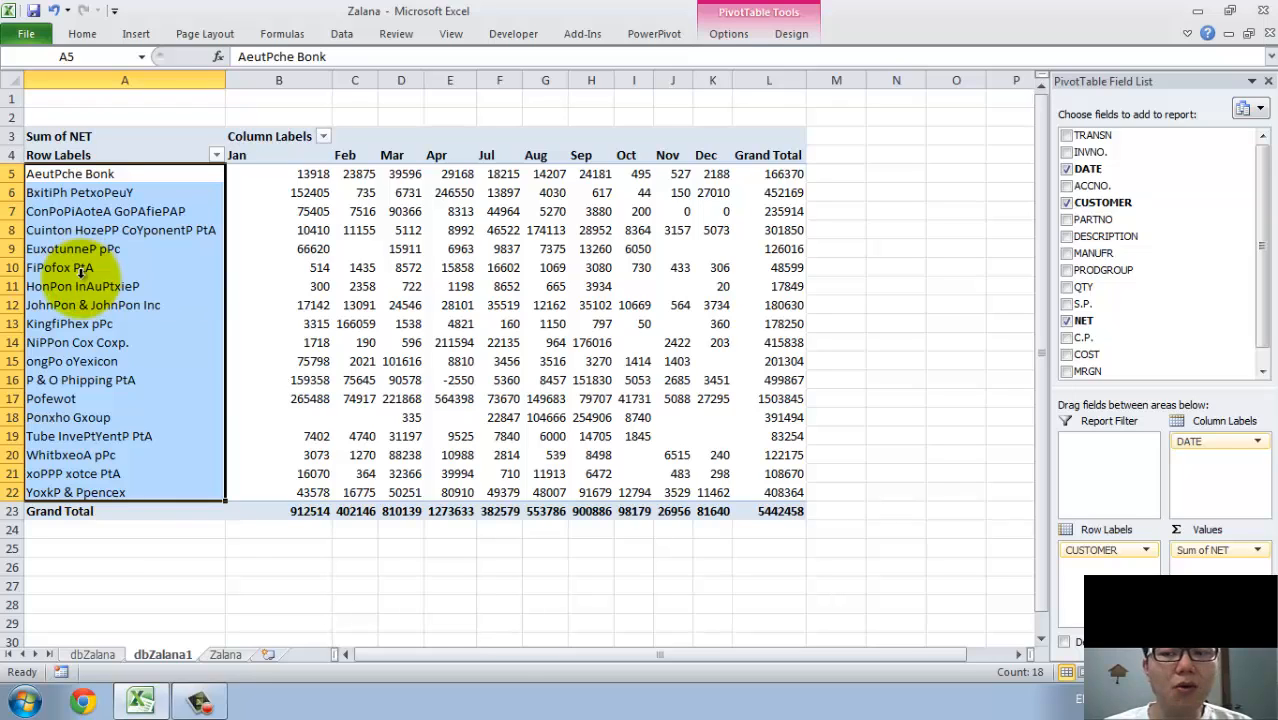
{"action": "left_click", "coordinate": [225, 658]}
{"action": "left_click", "coordinate": [172, 656]}
{"action": "left_click", "coordinate": [157, 250]}
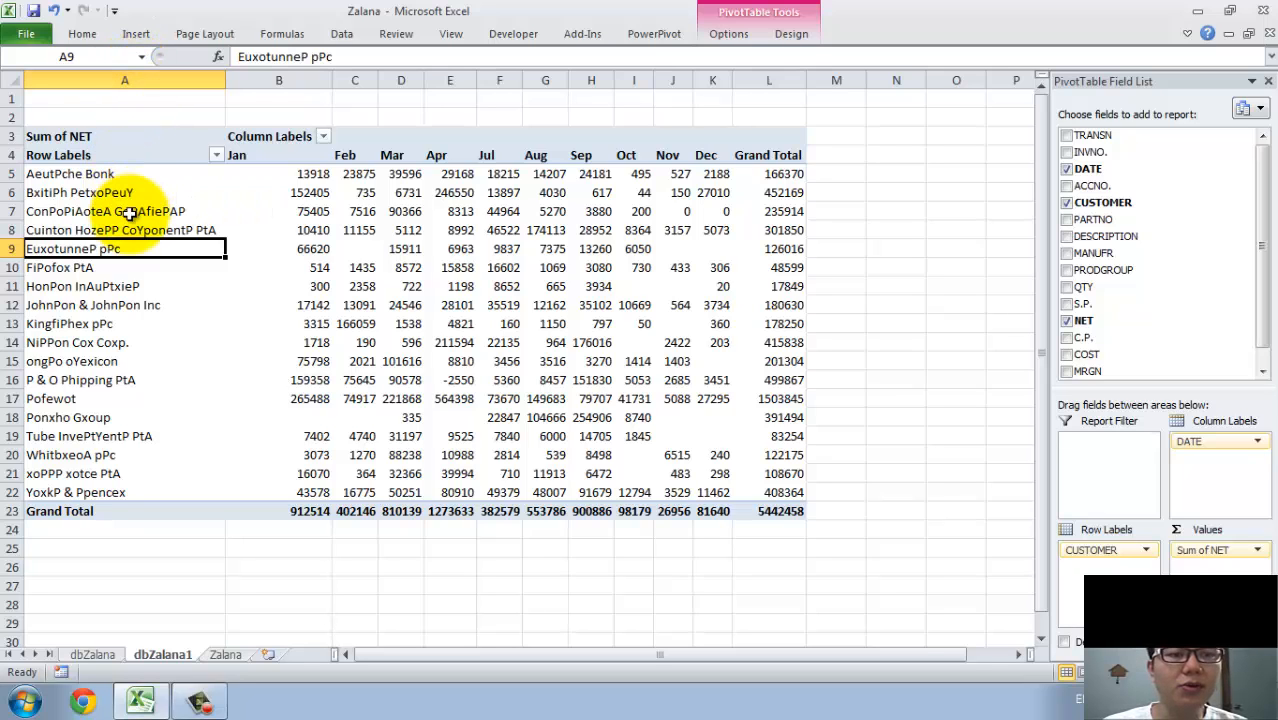
Open the Name Manager and delete the defined names cust1 and cust1Check.
{"action": "left_click", "coordinate": [383, 117]}
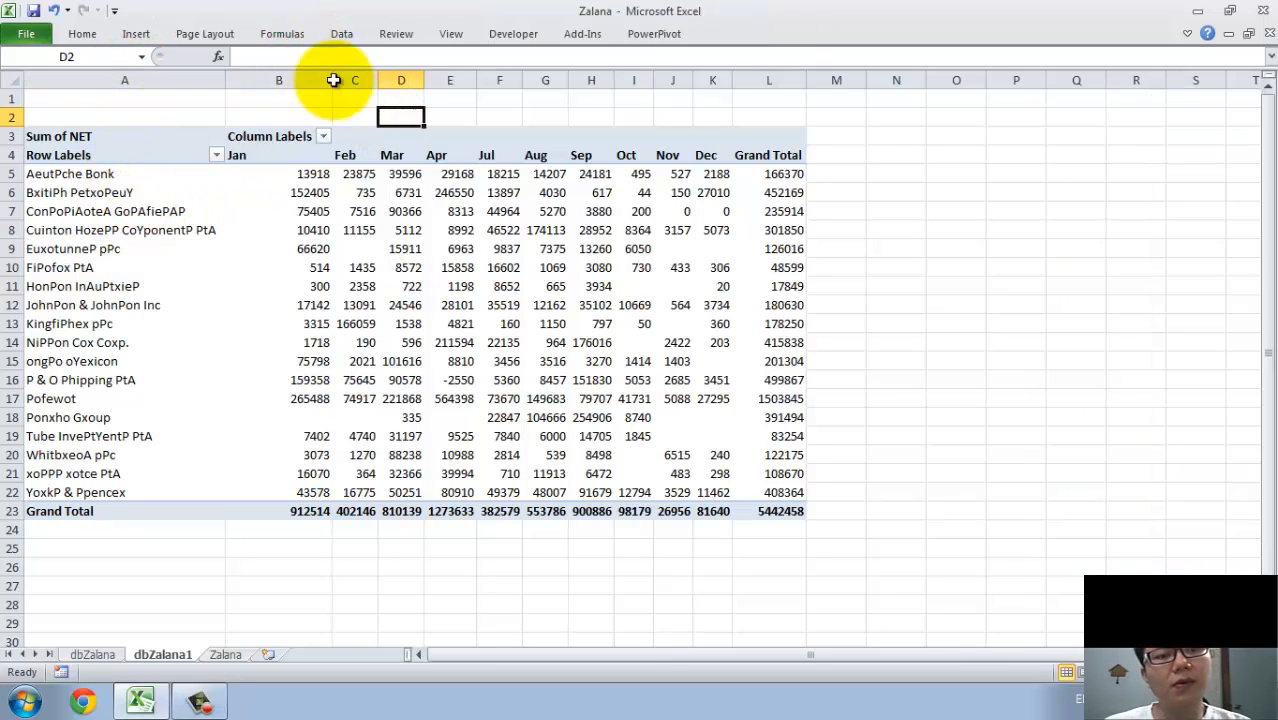
{"action": "left_click", "coordinate": [295, 32]}
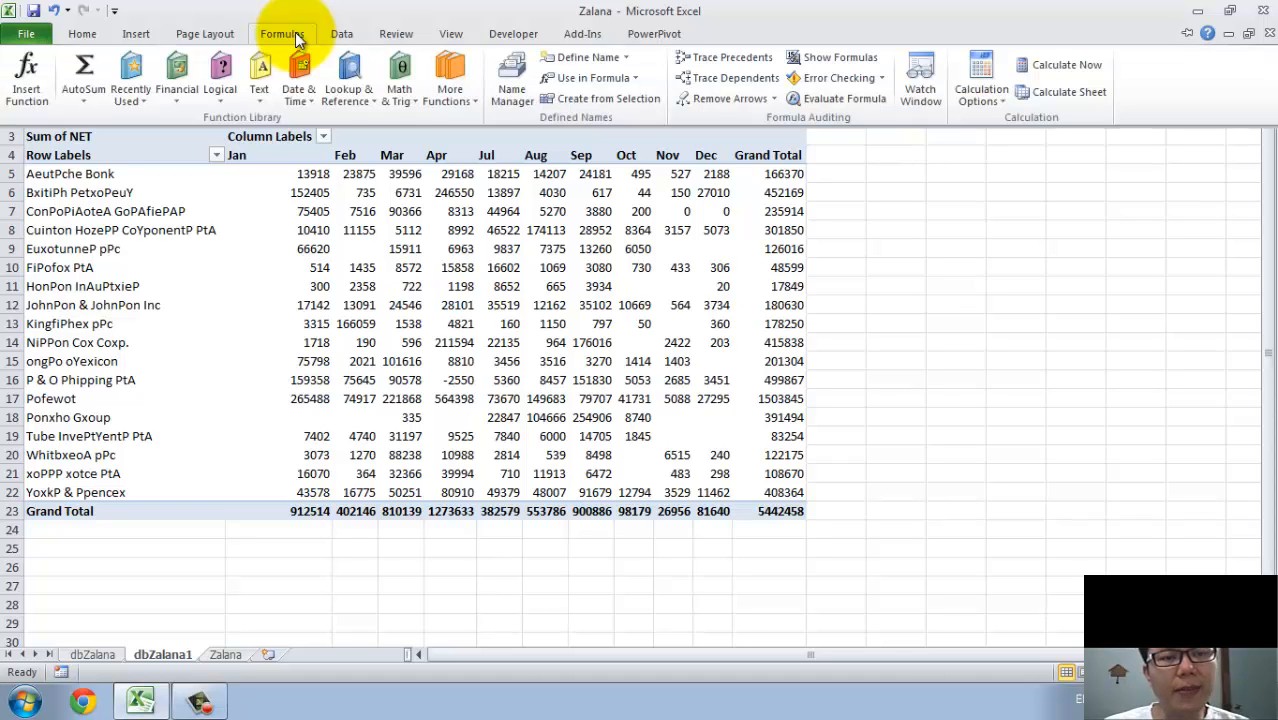
{"action": "left_click", "coordinate": [512, 85]}
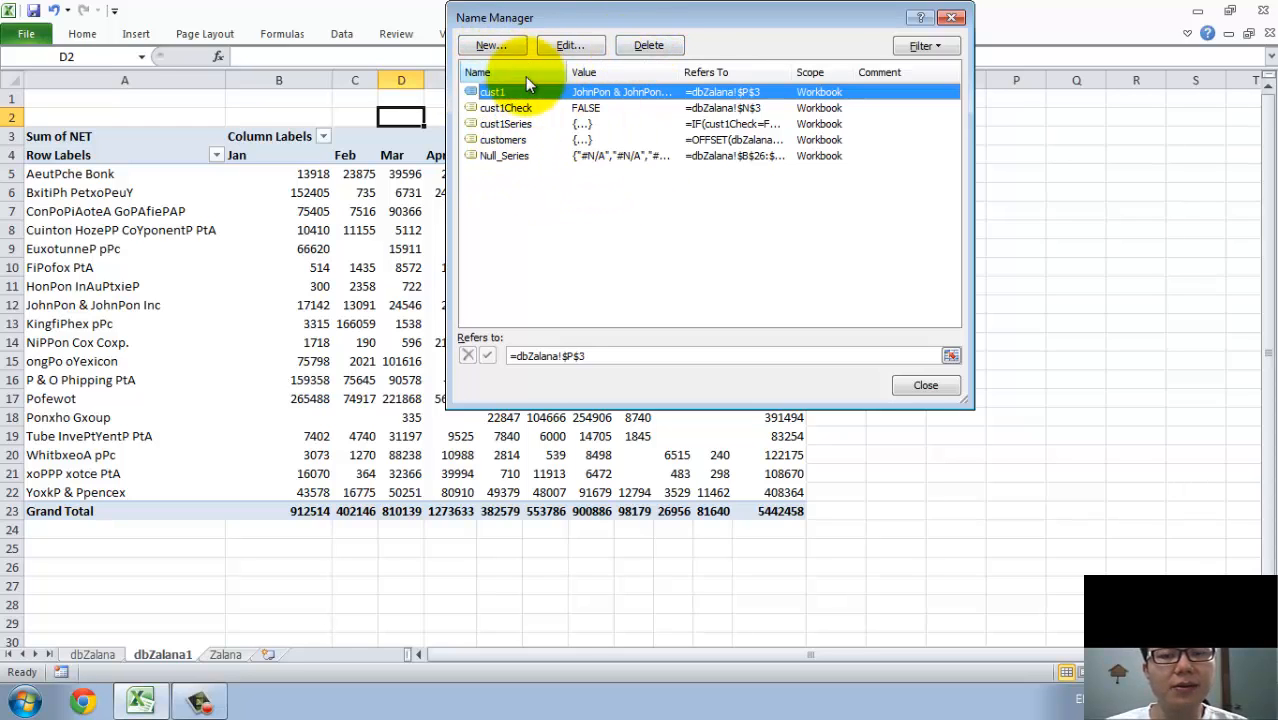
{"action": "left_click_drag", "start_coordinate": [525, 24], "coordinate": [482, 166]}
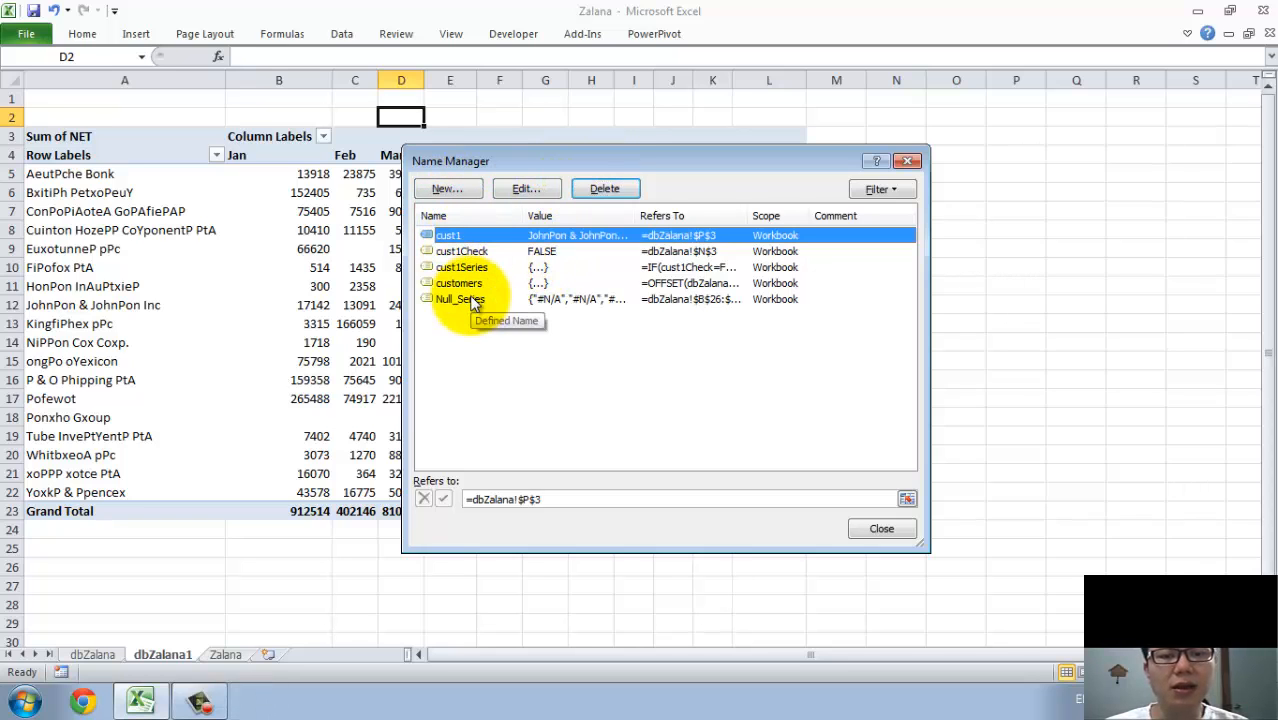
{"action": "left_click", "coordinate": [603, 188]}
{"action": "left_click", "coordinate": [520, 396]}
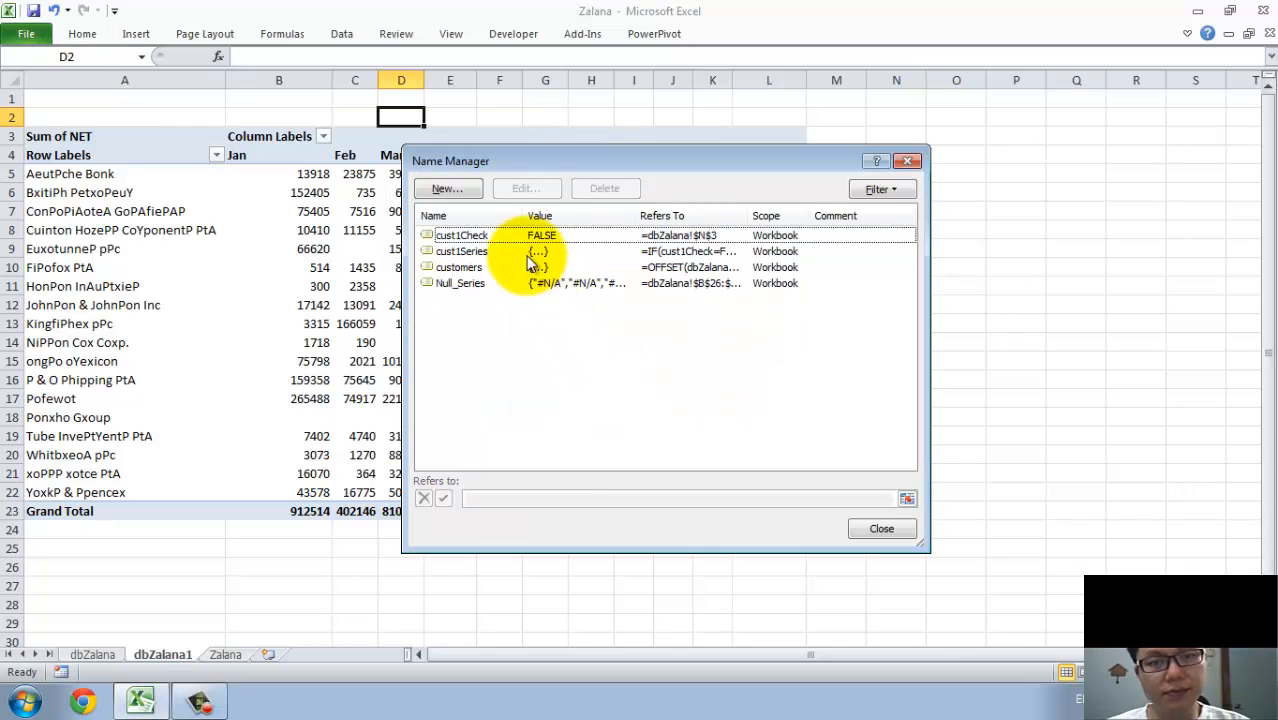
{"action": "left_click", "coordinate": [525, 251]}
{"action": "left_click", "coordinate": [527, 237]}
{"action": "left_click", "coordinate": [603, 188]}
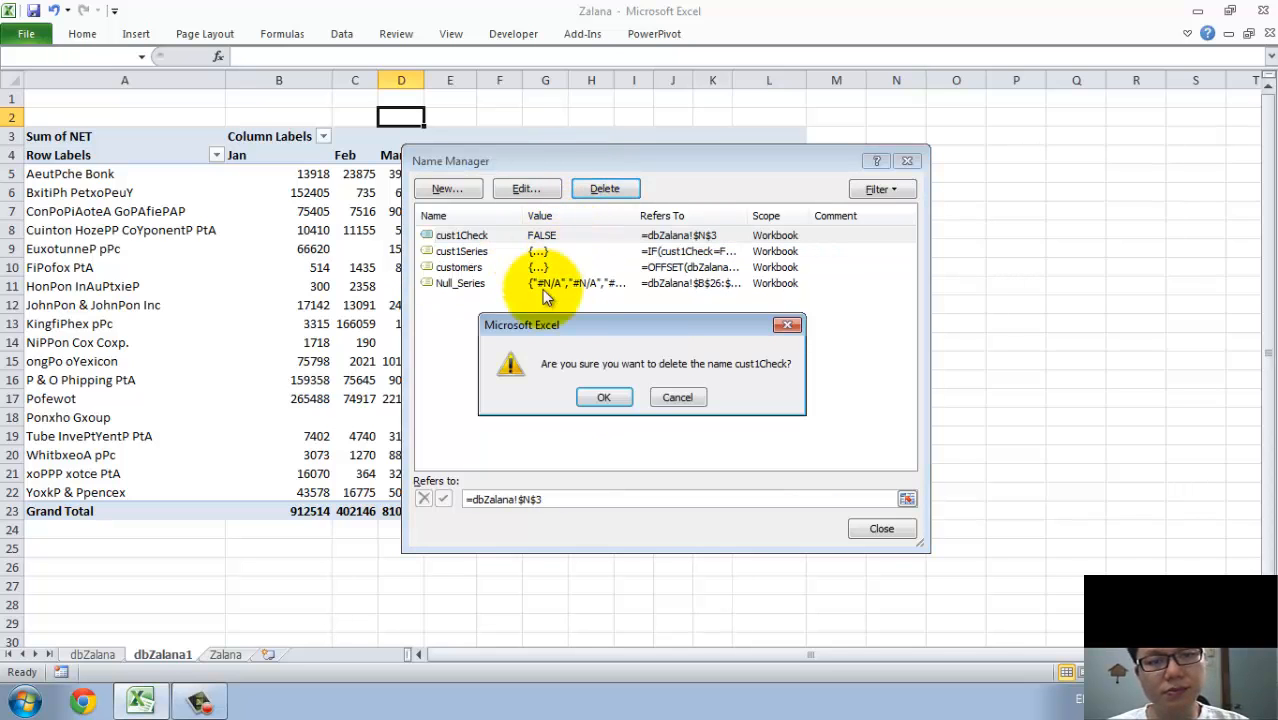
{"action": "left_click", "coordinate": [610, 396]}
Delete the remaining defined names cust1Series, customers and Null_Series.
{"action": "left_click", "coordinate": [506, 237]}
{"action": "left_click", "coordinate": [603, 188]}
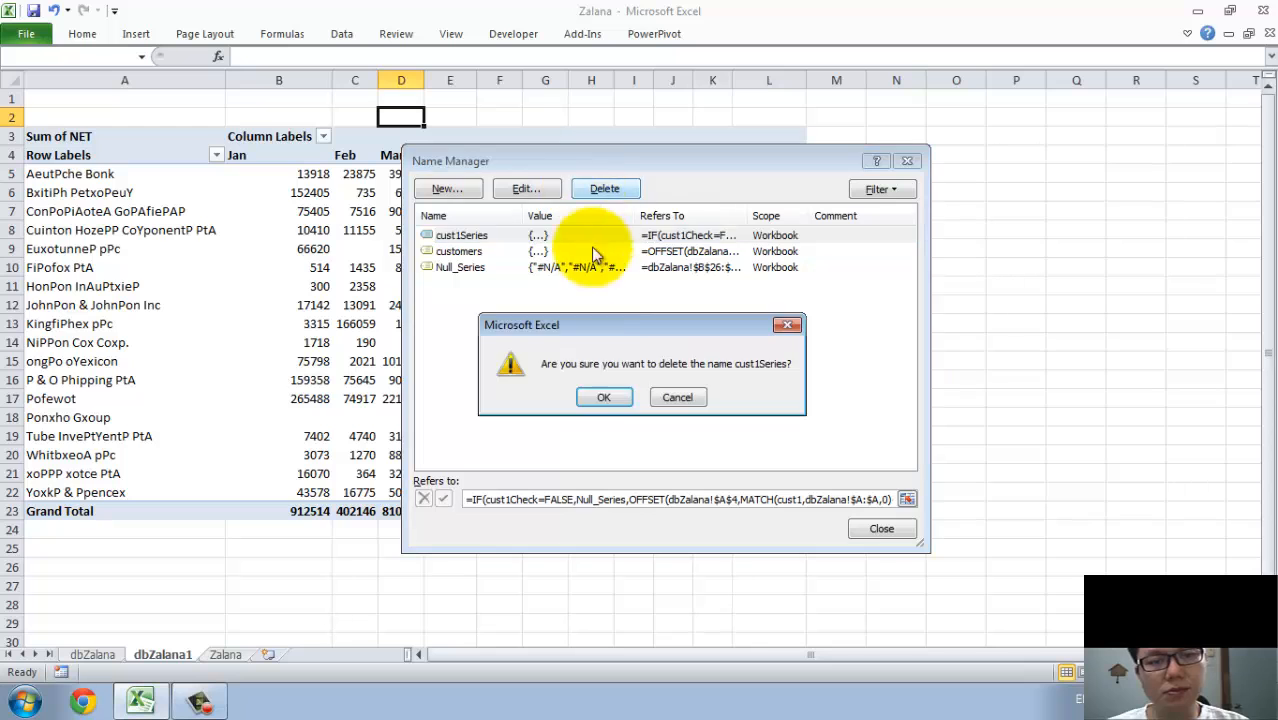
{"action": "left_click", "coordinate": [596, 404]}
{"action": "left_click", "coordinate": [548, 235]}
{"action": "left_click", "coordinate": [594, 190]}
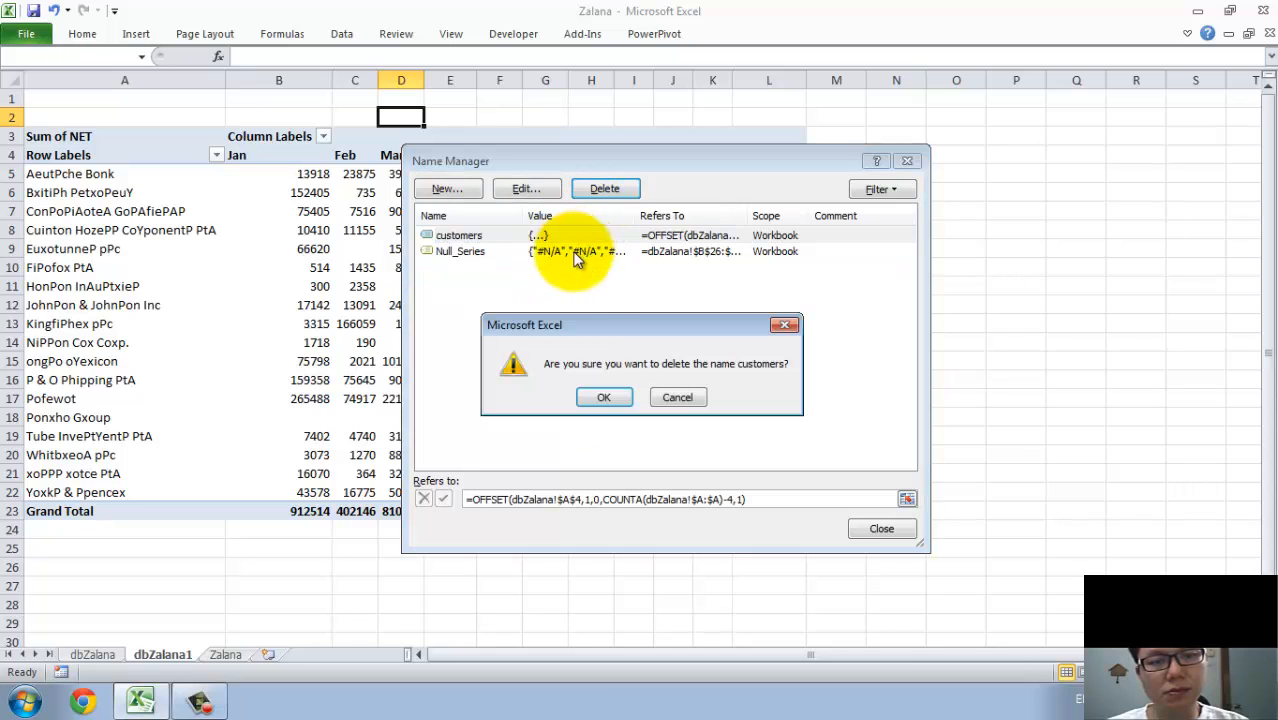
{"action": "left_click", "coordinate": [607, 396]}
{"action": "left_click", "coordinate": [548, 237]}
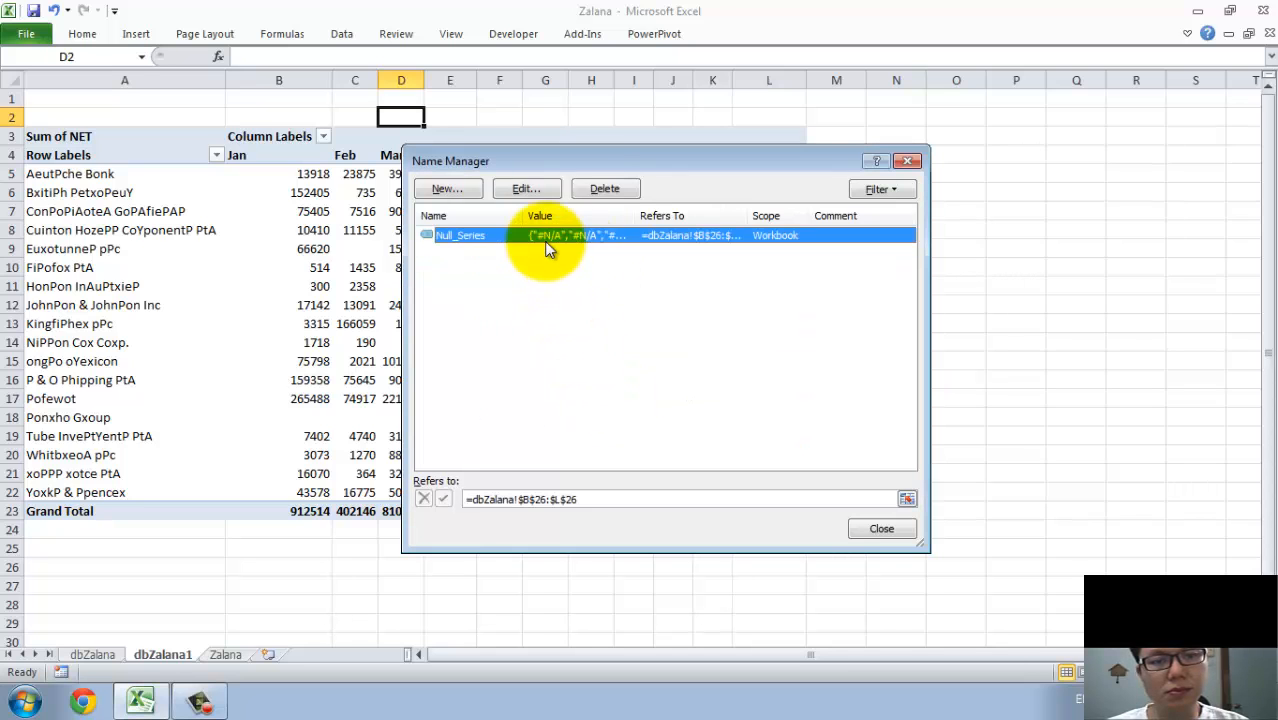
{"action": "left_click", "coordinate": [600, 195]}
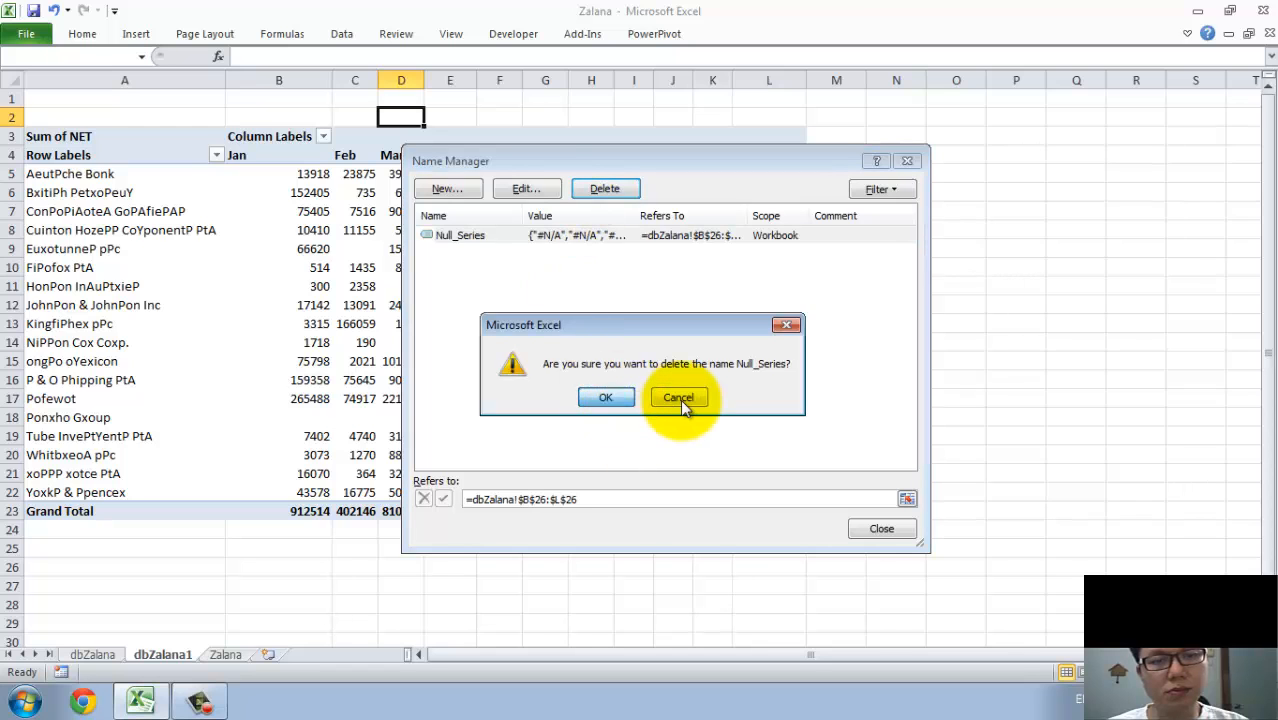
{"action": "left_click", "coordinate": [606, 400]}
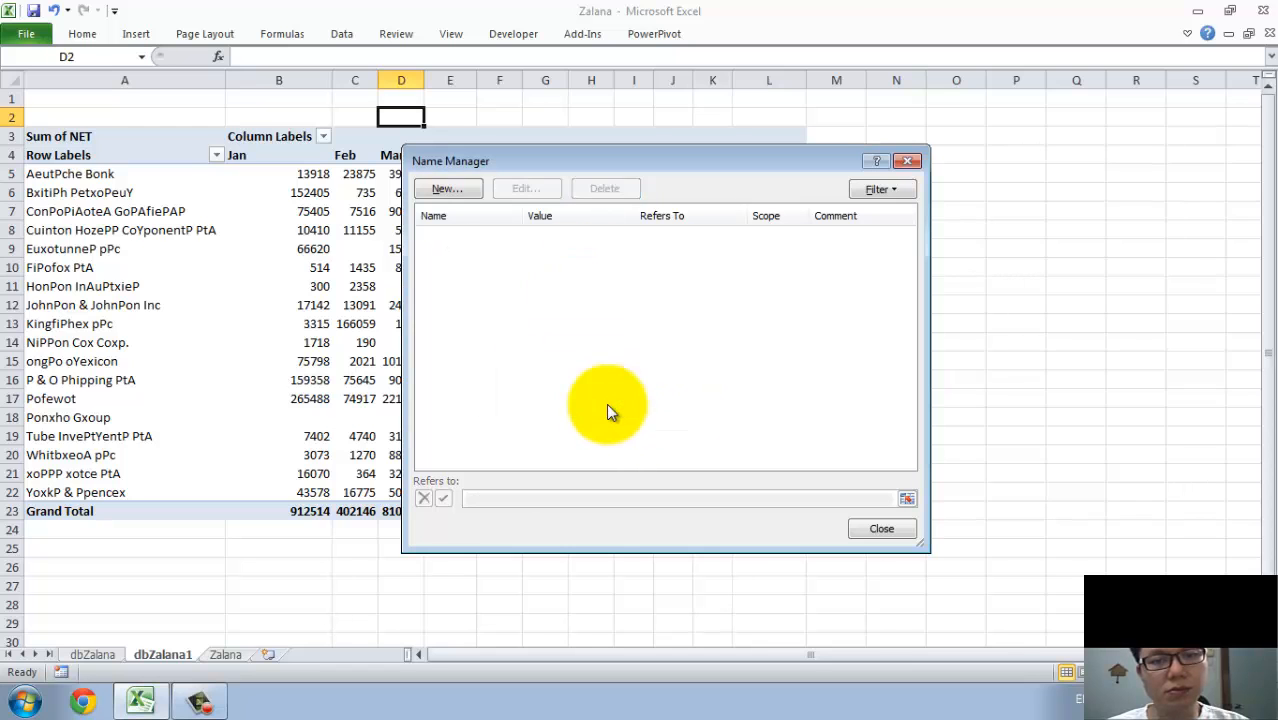
Create a workbook-scoped defined name customers and start its reference as =OFFSET(dbZalana1!$A$4,0,0, anchored on the Row Labels cell.
{"action": "left_click", "coordinate": [452, 190]}
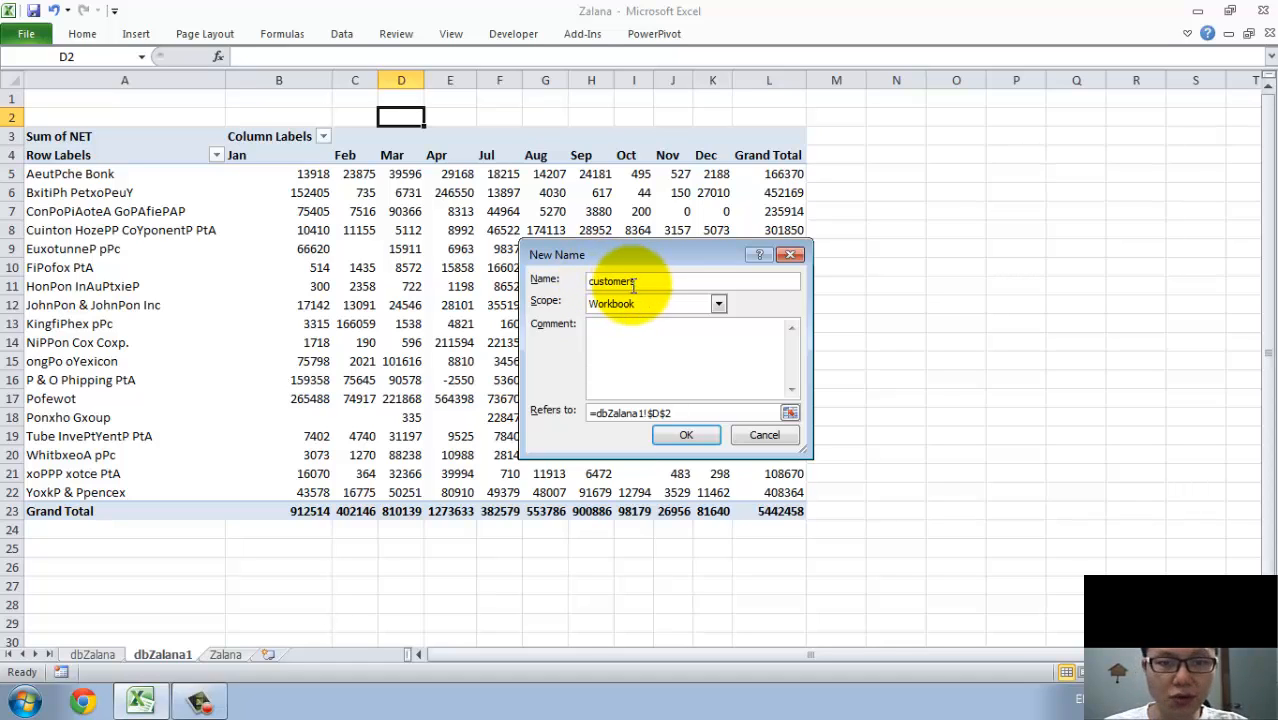
{"action": "left_click_drag", "start_coordinate": [632, 281], "coordinate": [643, 281]}
{"action": "left_click", "coordinate": [592, 413]}
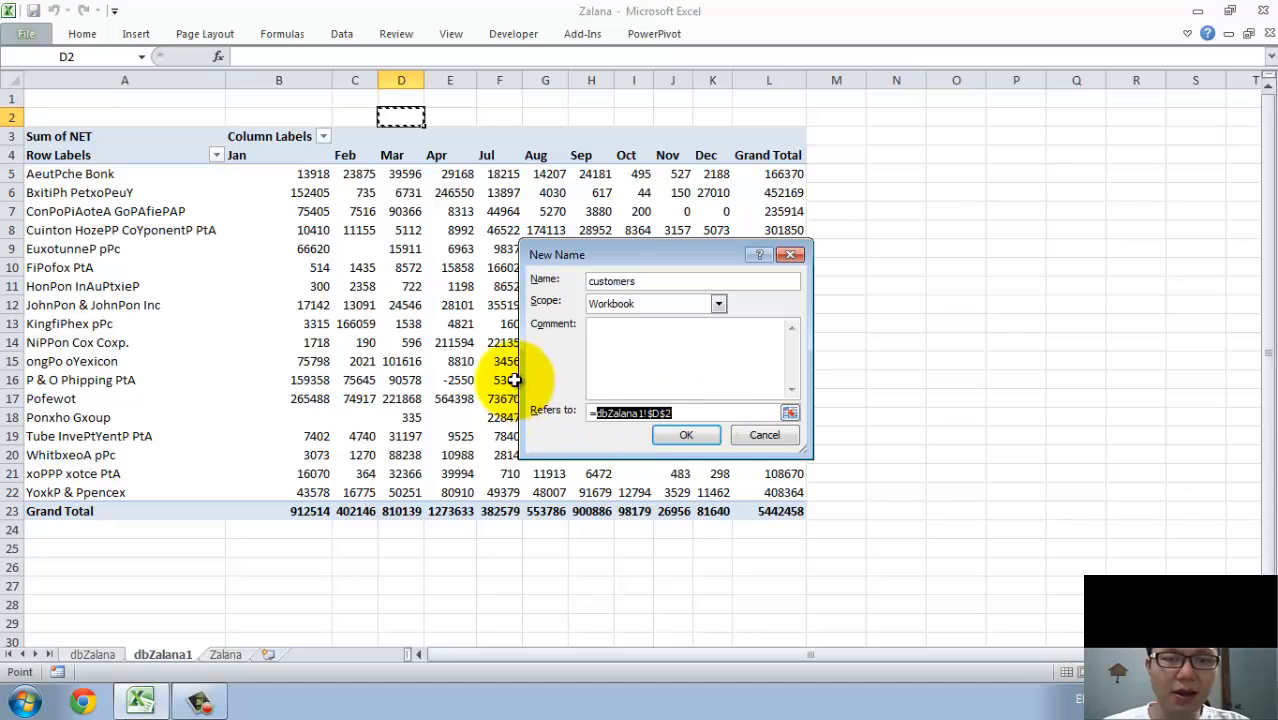
{"action": "left_click_drag", "start_coordinate": [520, 371], "coordinate": [98, 372]}
{"action": "left_click_drag", "start_coordinate": [575, 261], "coordinate": [815, 179]}
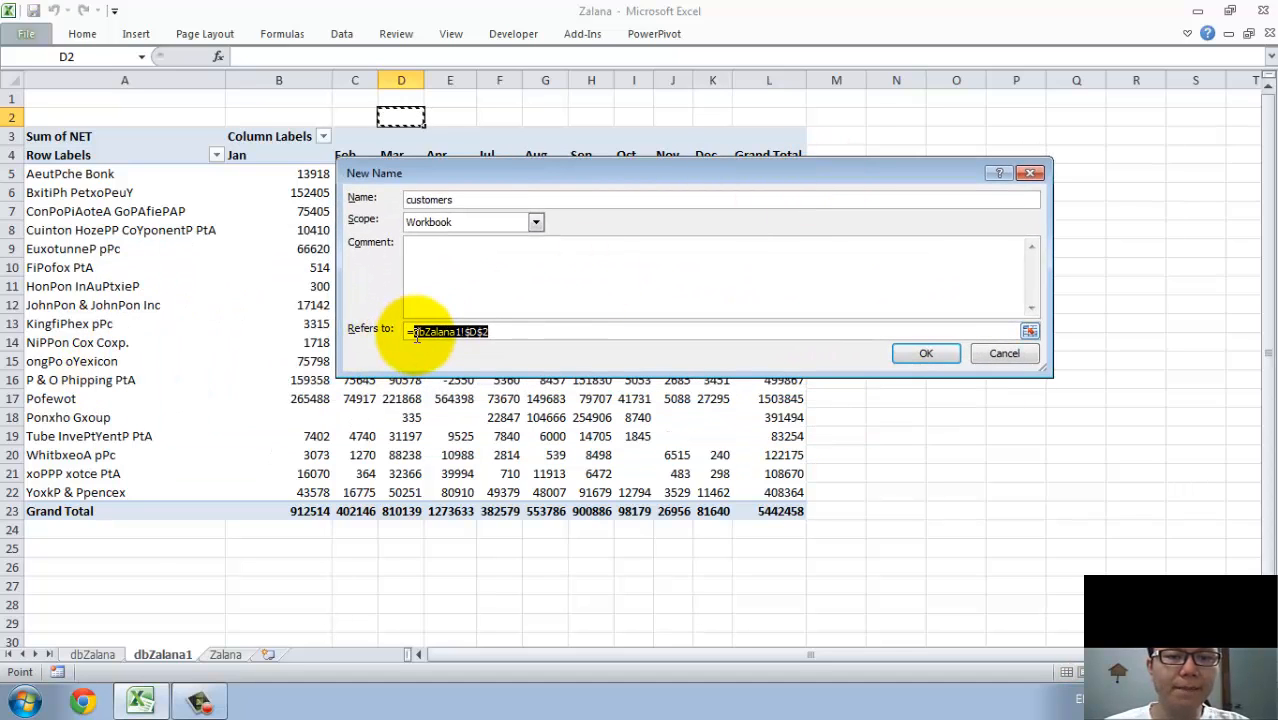
{"action": "type", "text": "of"}
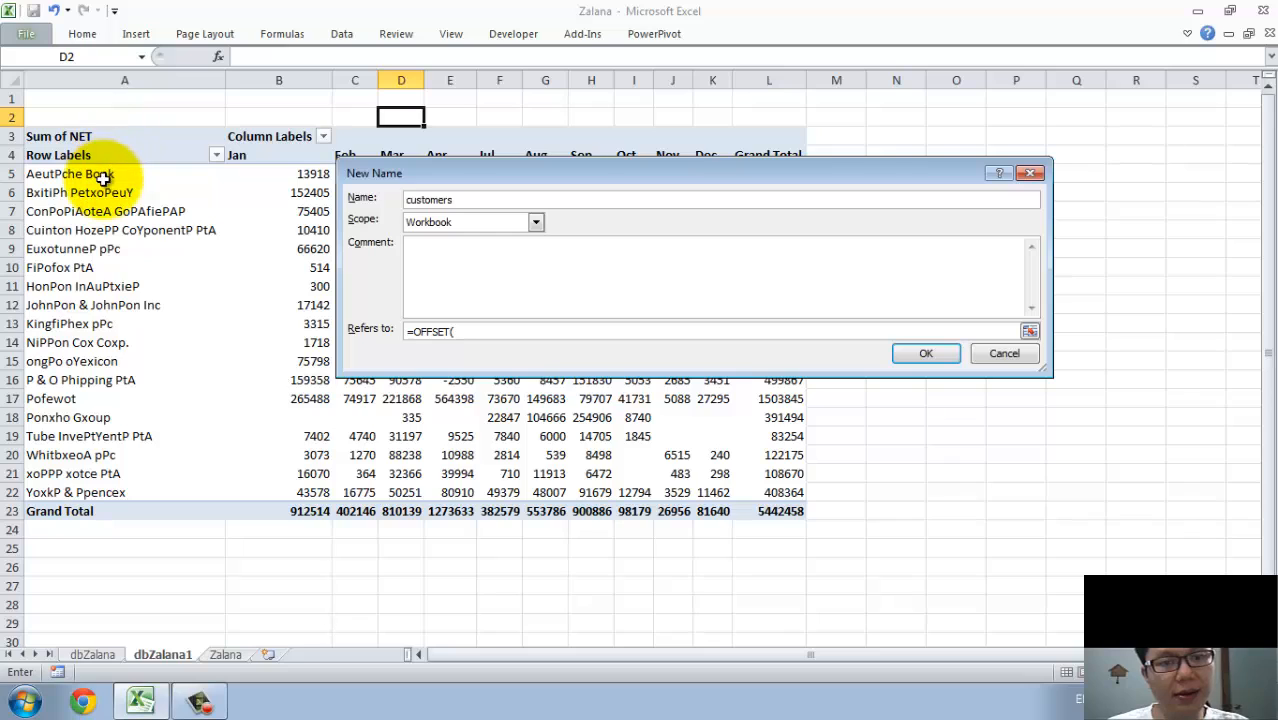
{"action": "left_click", "coordinate": [81, 155]}
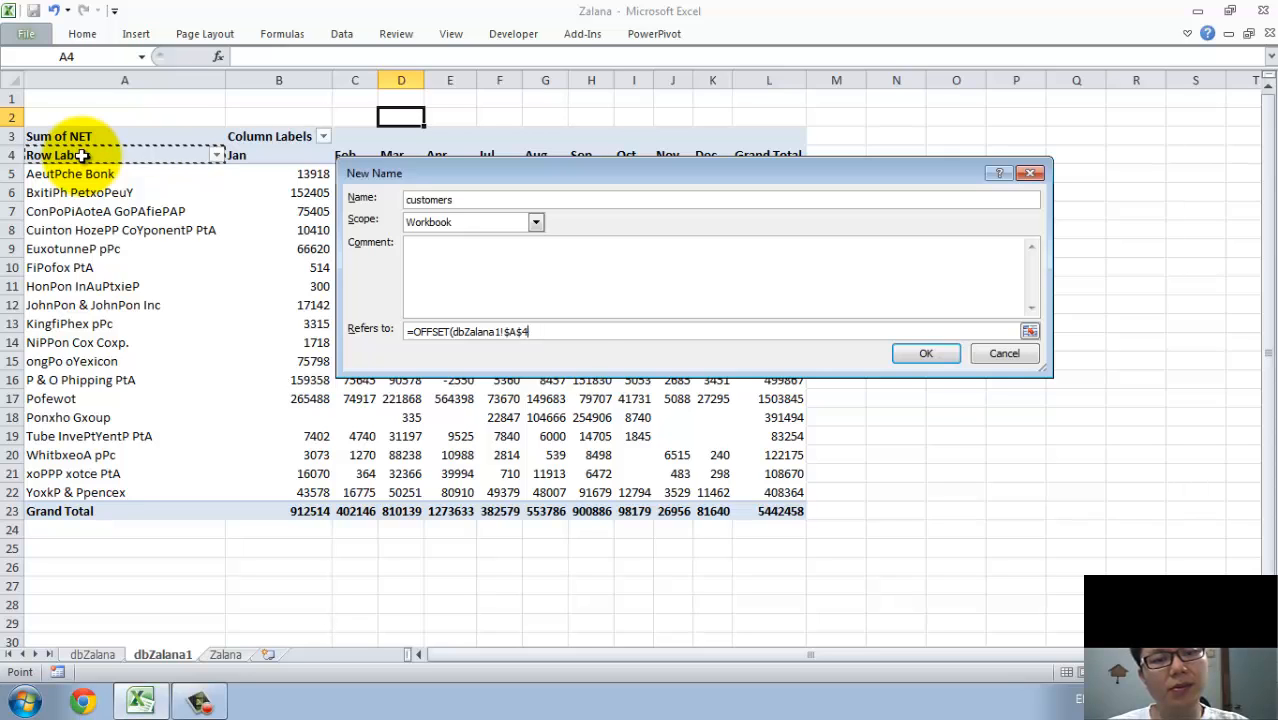
{"action": "type", "text": ",0,0,"}
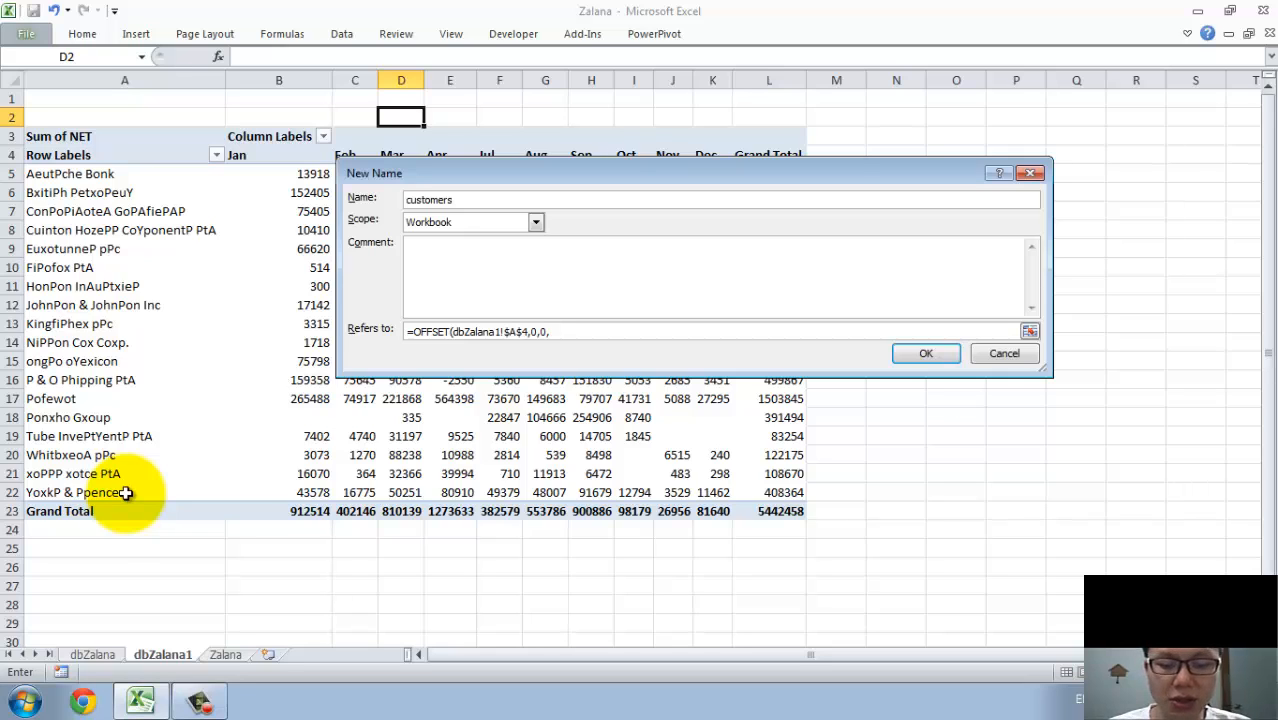
Complete the customers reference with height COUNTA(dbZalana1!$A:$A)-3 and width 1, and save the name.
{"action": "type", "text": "COUNTA("}
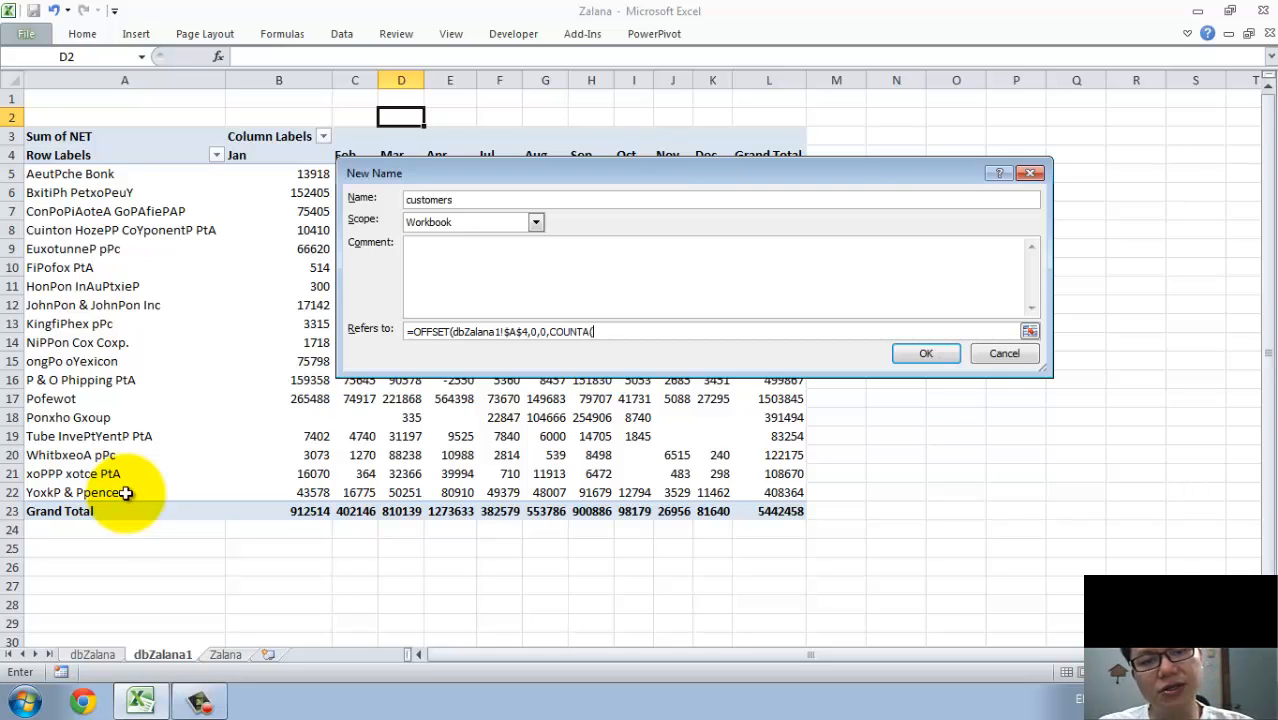
{"action": "left_click", "coordinate": [127, 76]}
{"action": "type", "text": ")-"}
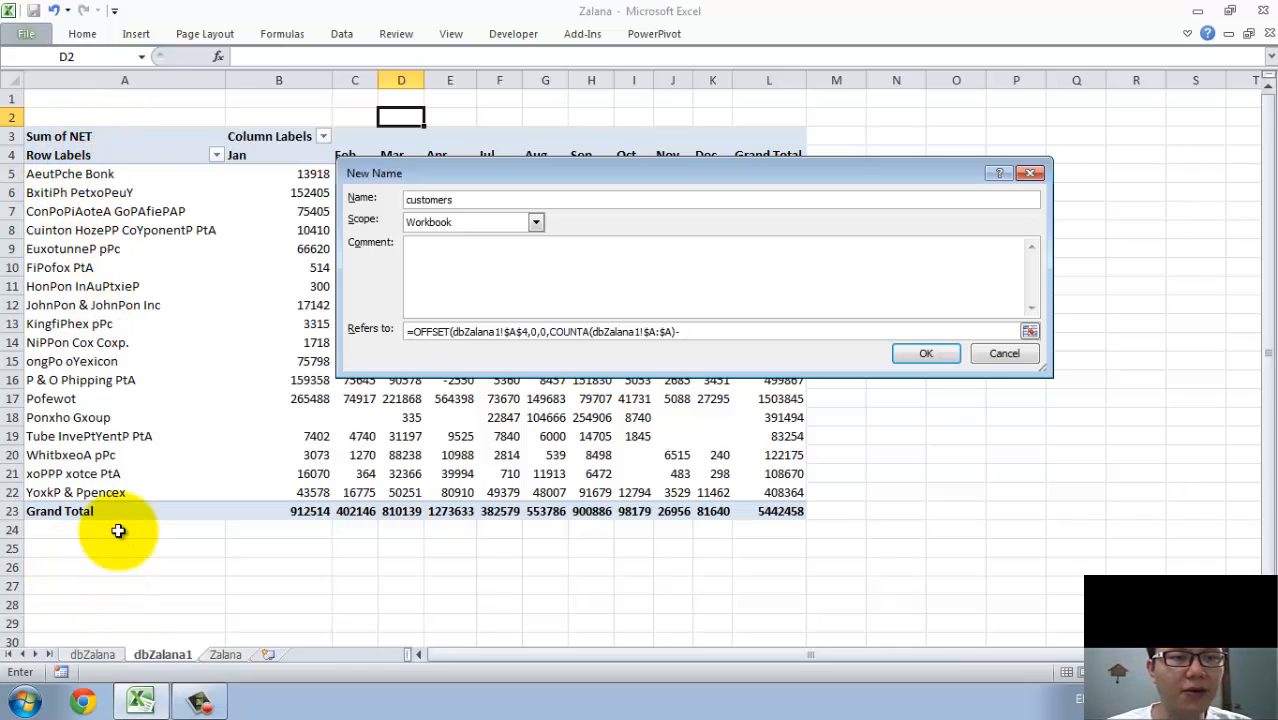
{"action": "type", "text": "3"}
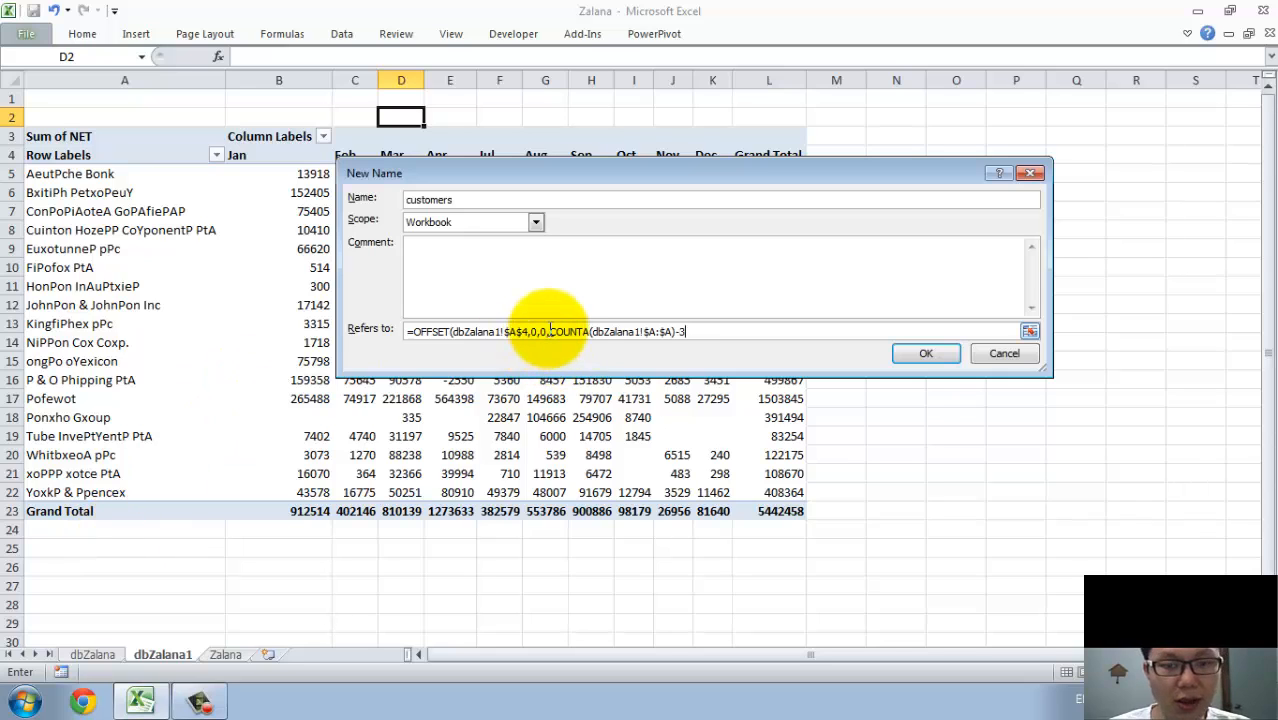
{"action": "left_click_drag", "start_coordinate": [552, 331], "coordinate": [690, 331]}
{"action": "left_click", "coordinate": [708, 333]}
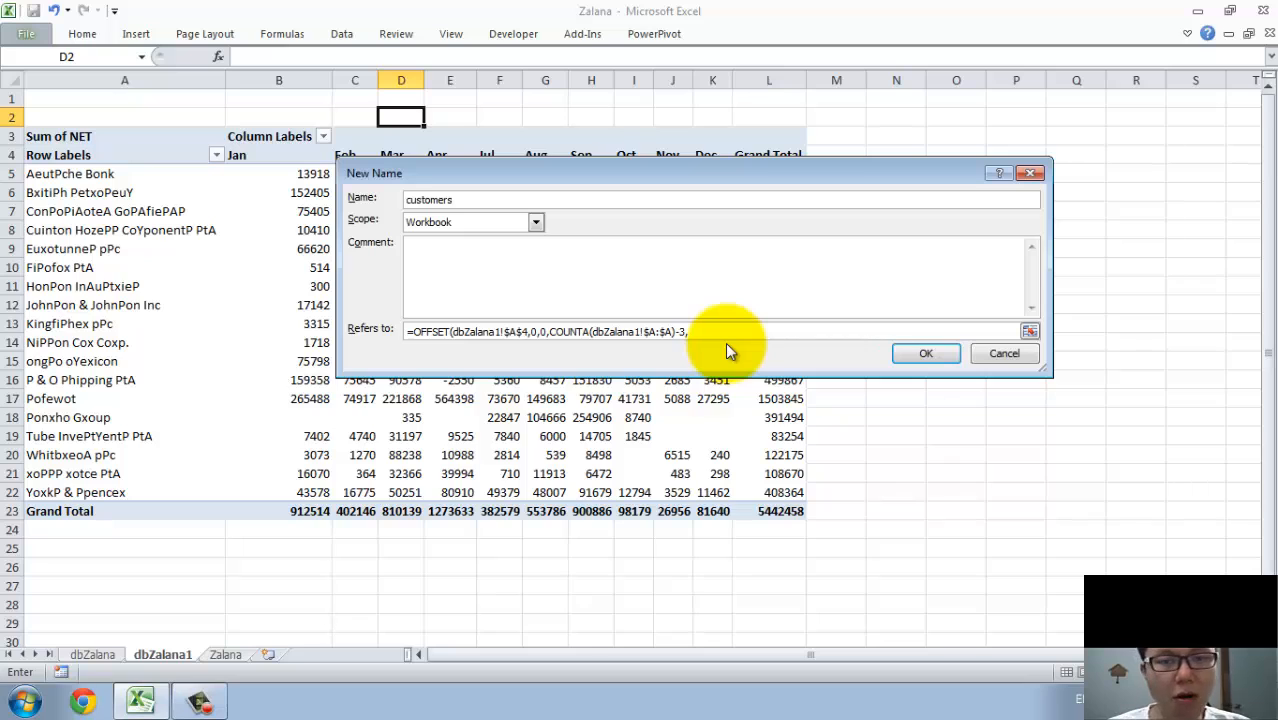
{"action": "type", "text": ",1"}
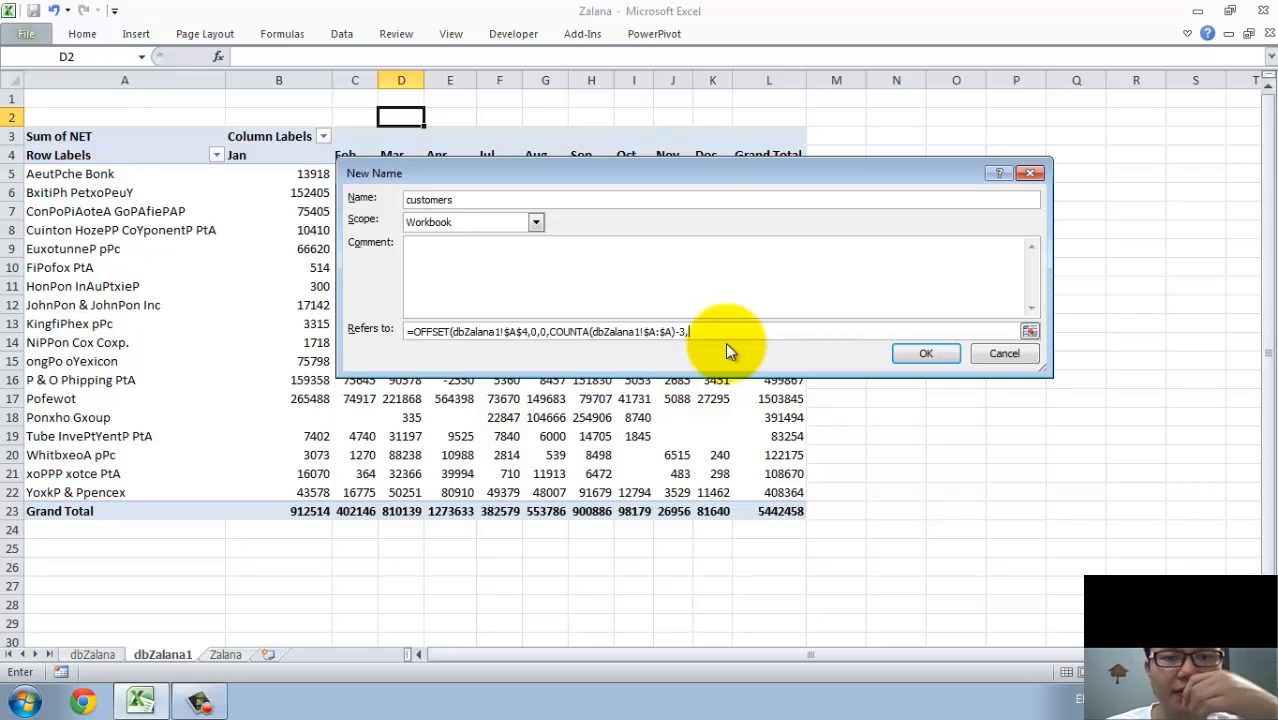
{"action": "type", "text": ")"}
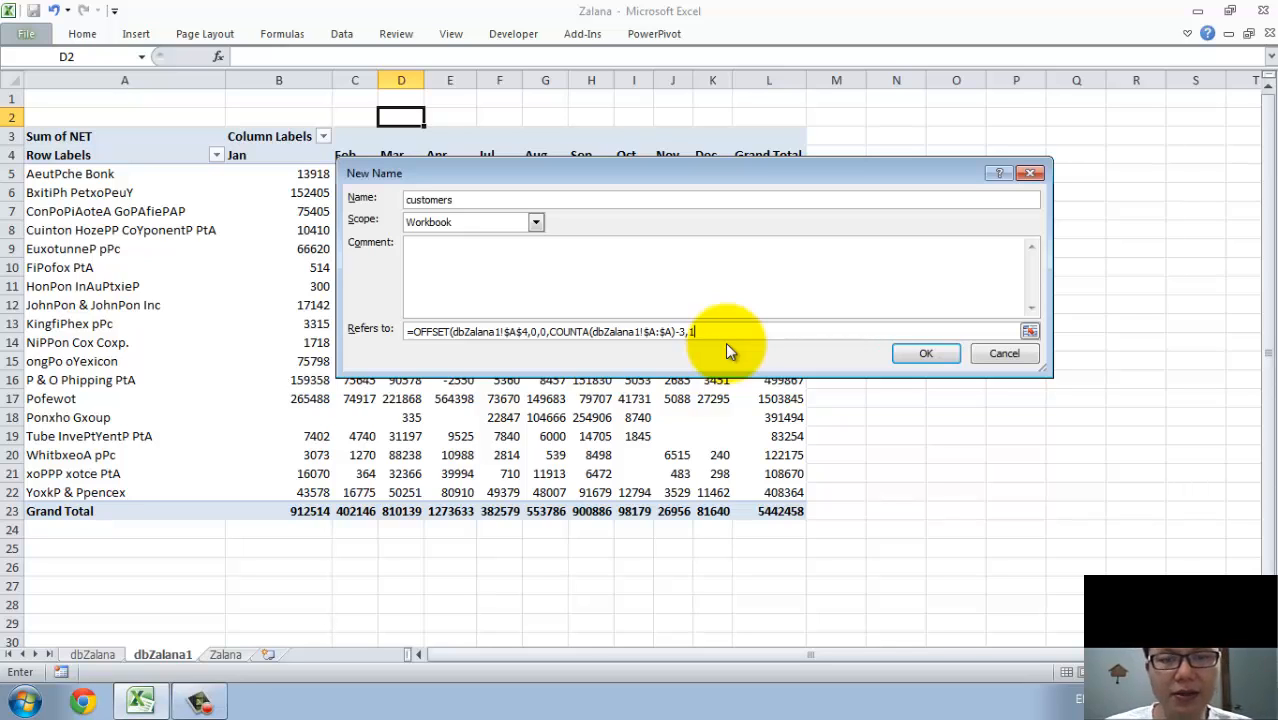
{"action": "left_click", "coordinate": [912, 353]}
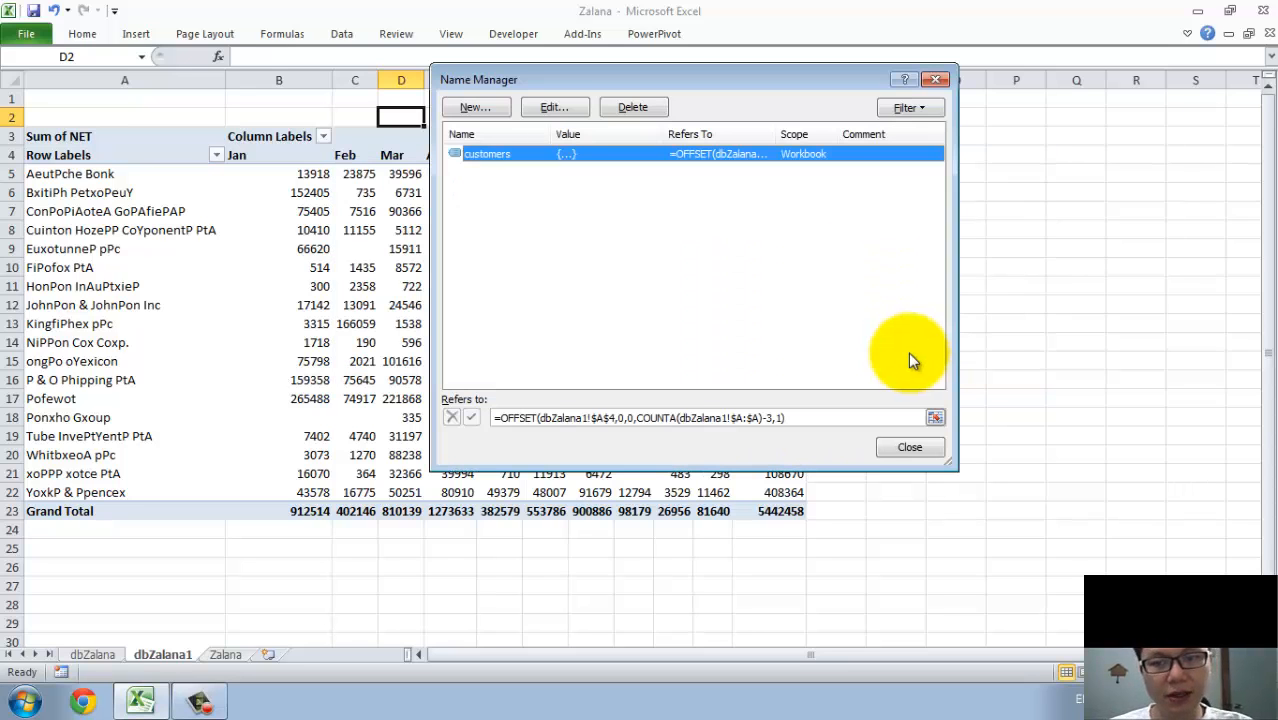
Check the range of customers, change its OFFSET row argument to 1, recheck the range and close the Name Manager.
{"action": "left_click", "coordinate": [522, 418]}
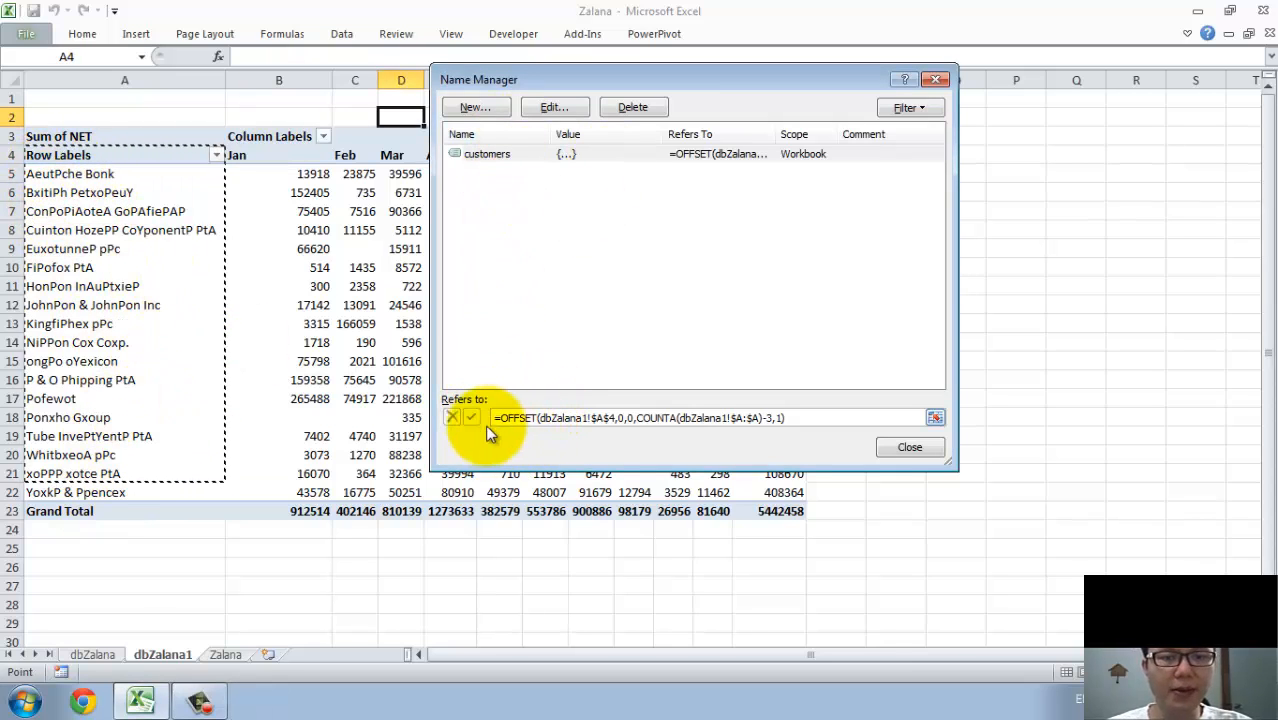
{"action": "left_click", "coordinate": [558, 418]}
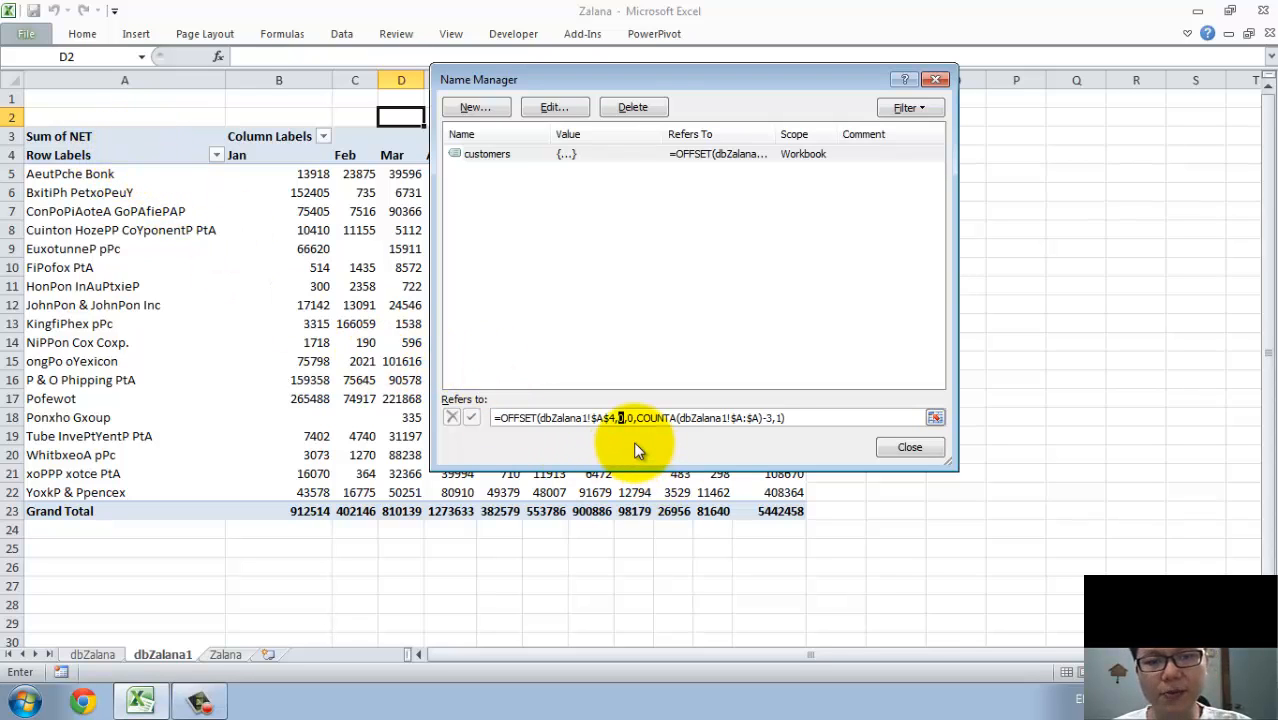
{"action": "type", "text": "1"}
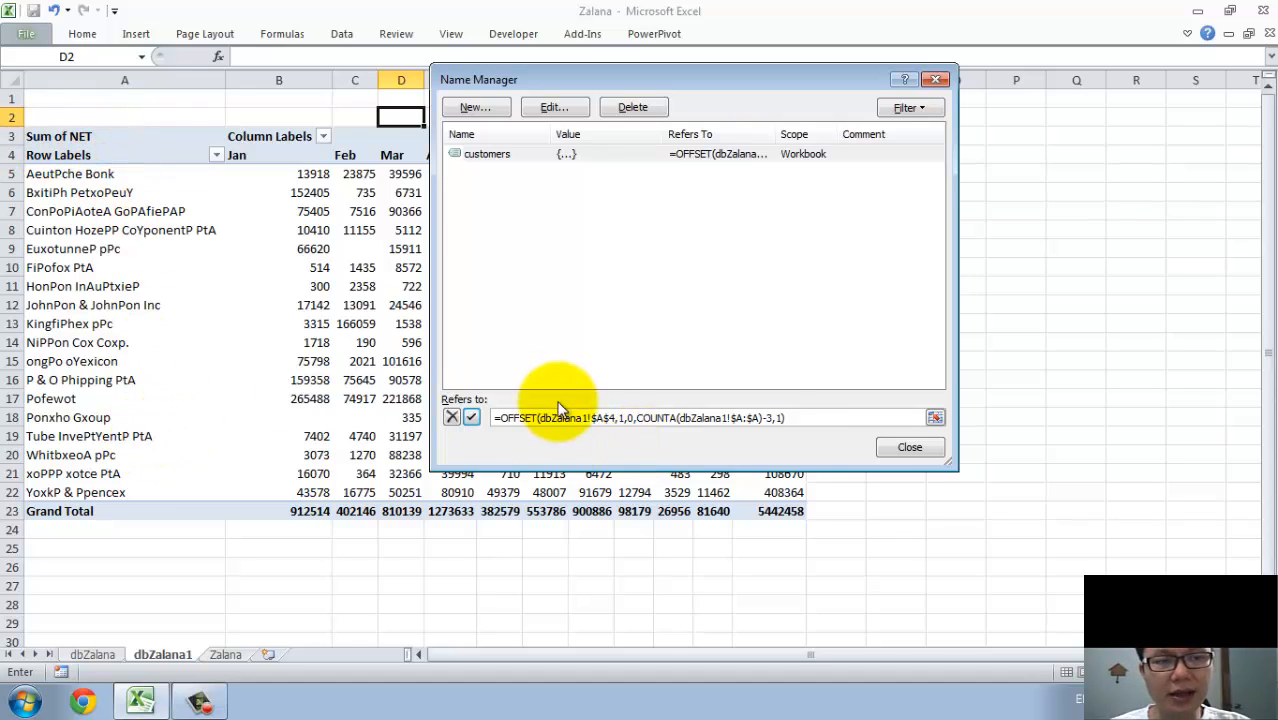
{"action": "left_click", "coordinate": [472, 417]}
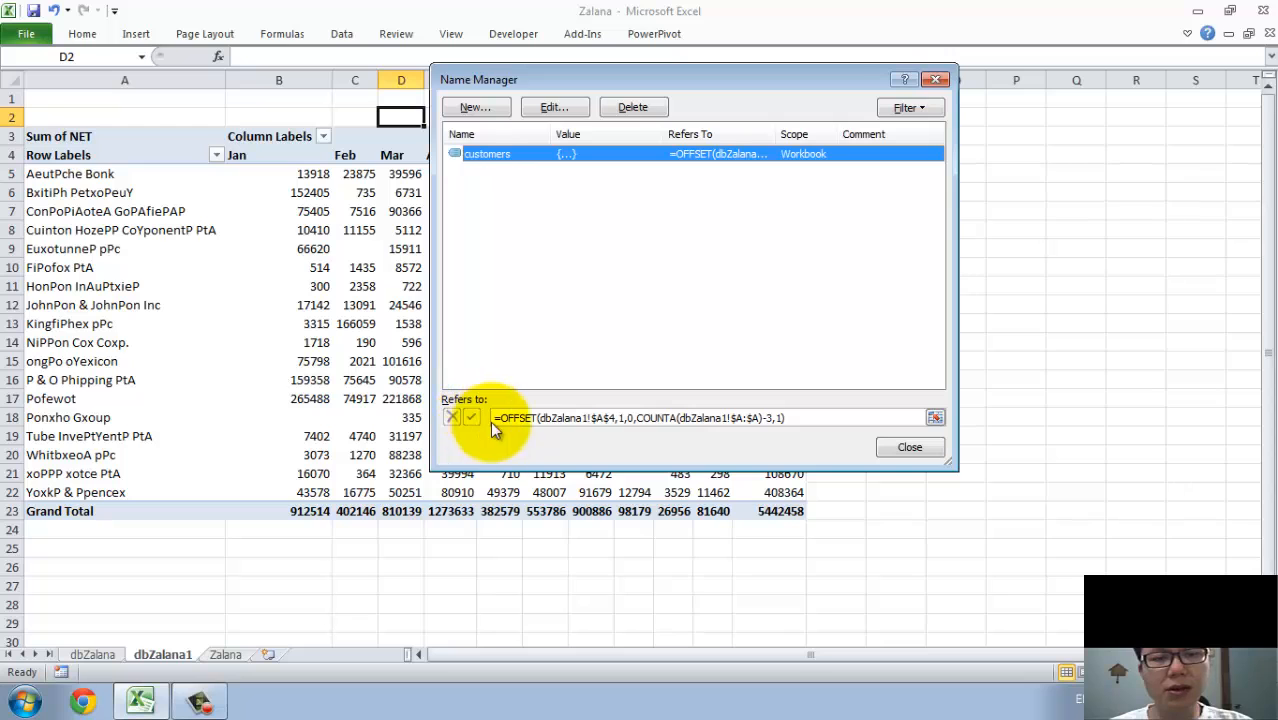
{"action": "left_click", "coordinate": [551, 418]}
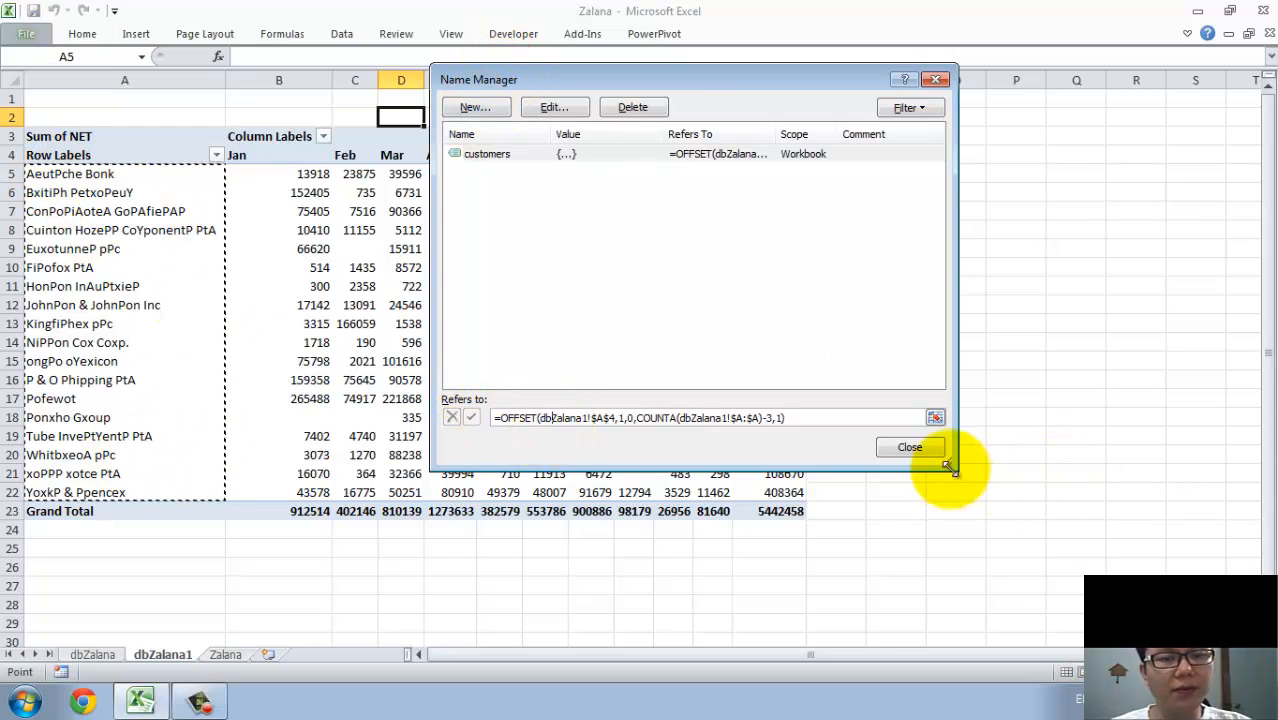
{"action": "left_click", "coordinate": [909, 447]}
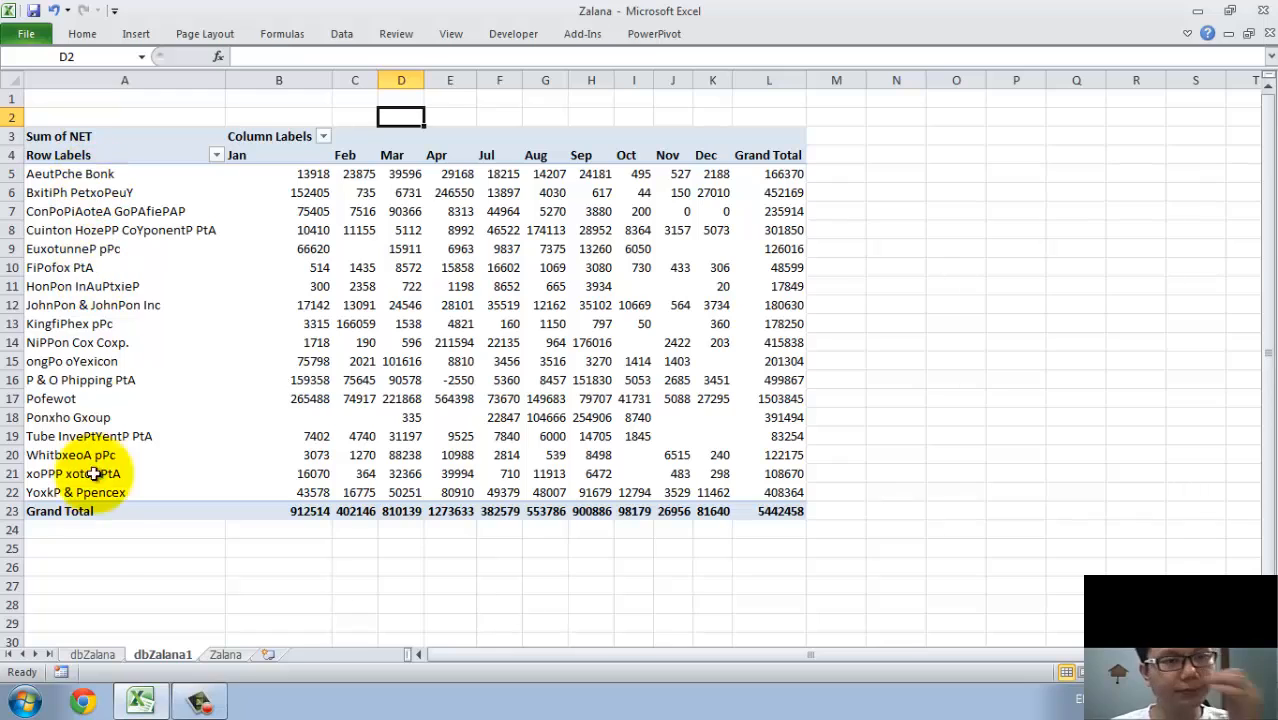
Enter the label Null Series in cell A25 below the PivotTable.
{"action": "left_click", "coordinate": [63, 558]}
{"action": "left_click", "coordinate": [62, 547]}
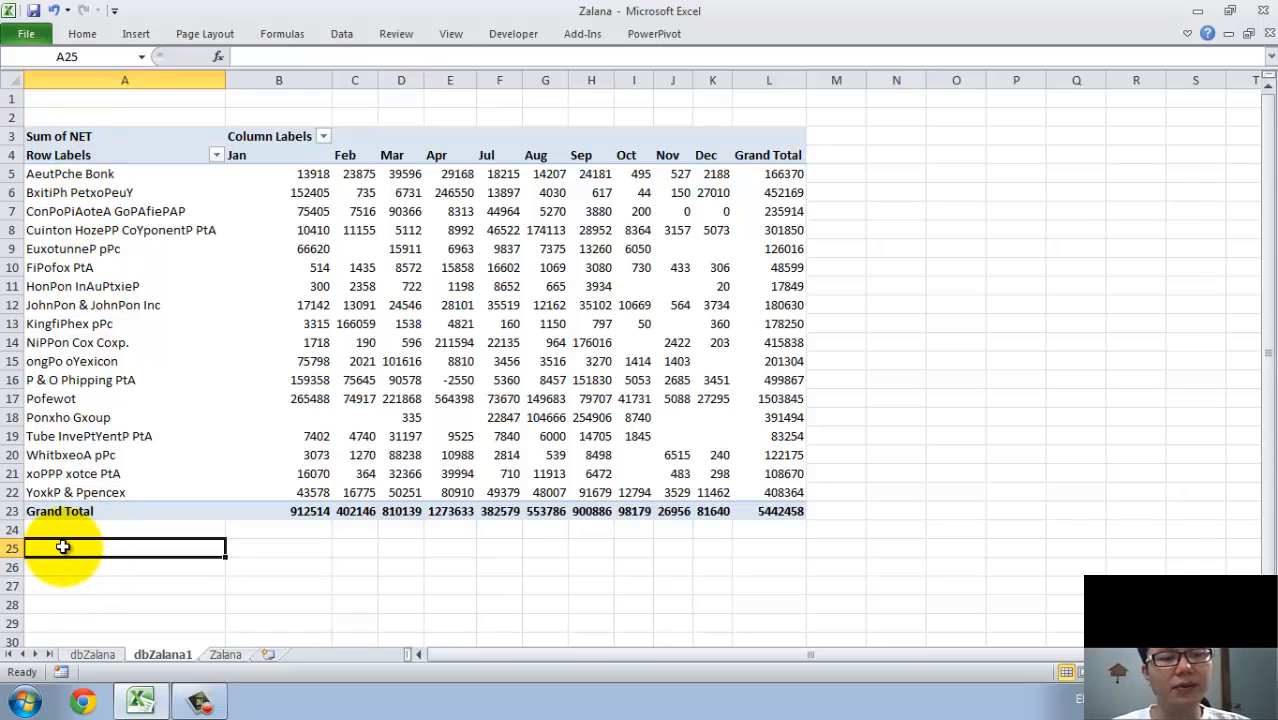
{"action": "type", "text": "Null Series"}
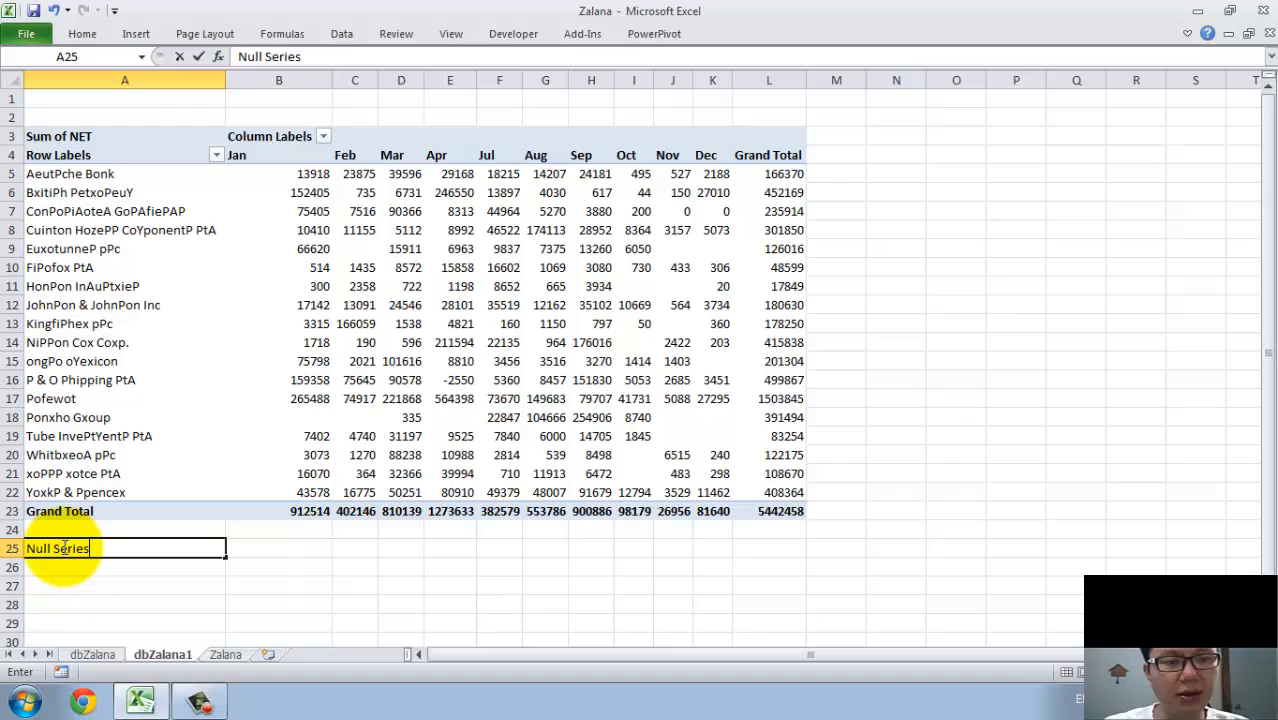
{"action": "key", "text": "Tab"}
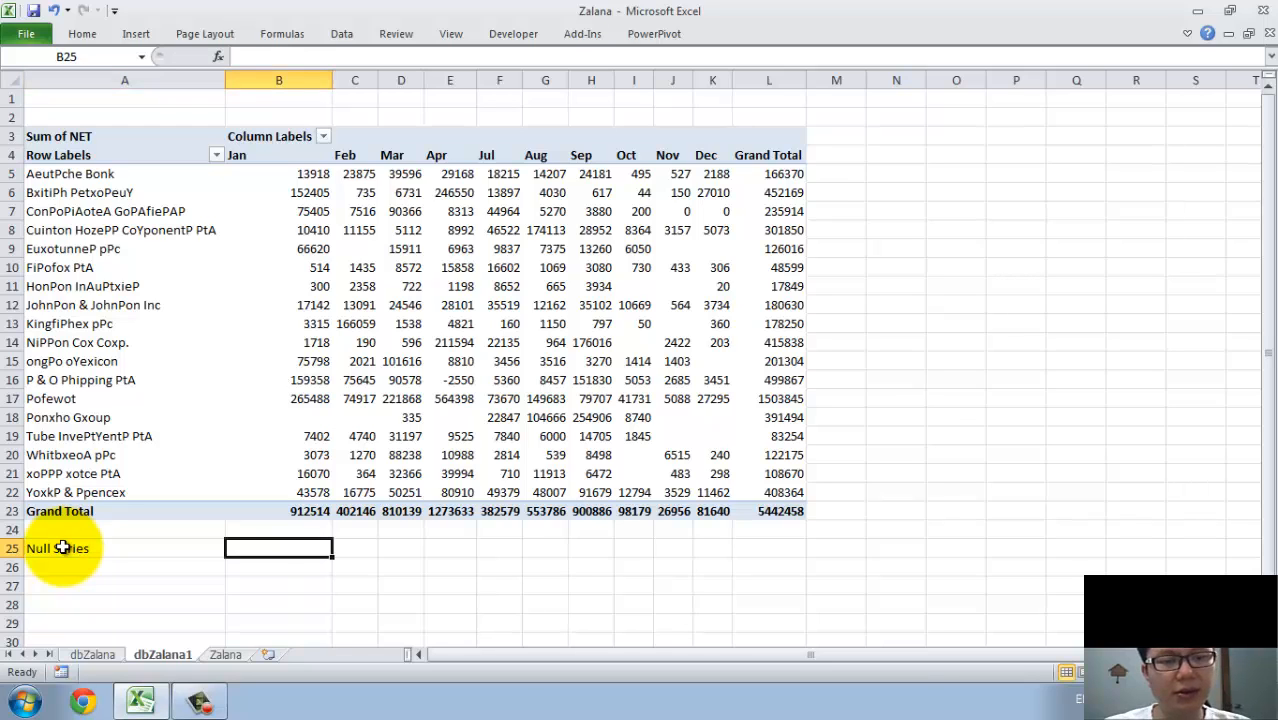
Enter =NA() in B25 and fill it across the Null Series row to L25.
{"action": "type", "text": "=AN"}
{"action": "key", "text": "BackSpace"}
{"action": "key", "text": "BackSpace"}
{"action": "type", "text": "N"}
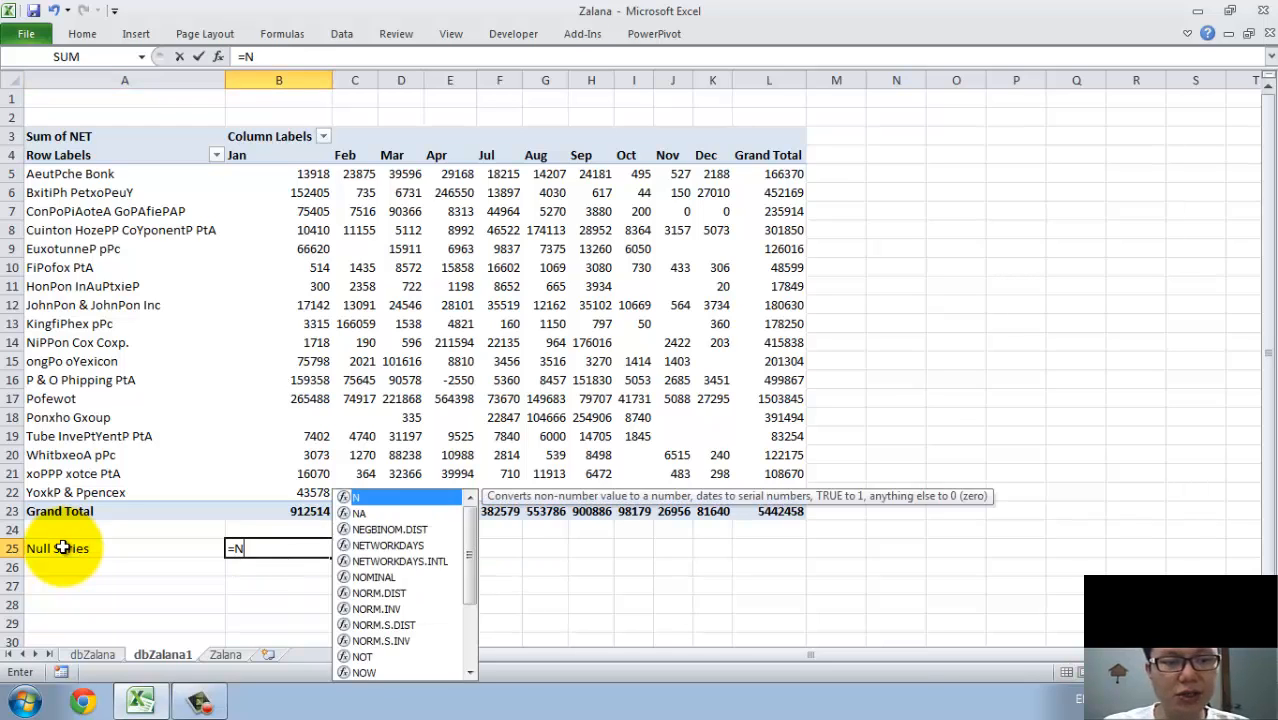
{"action": "type", "text": "A()"}
{"action": "key", "text": "Return"}
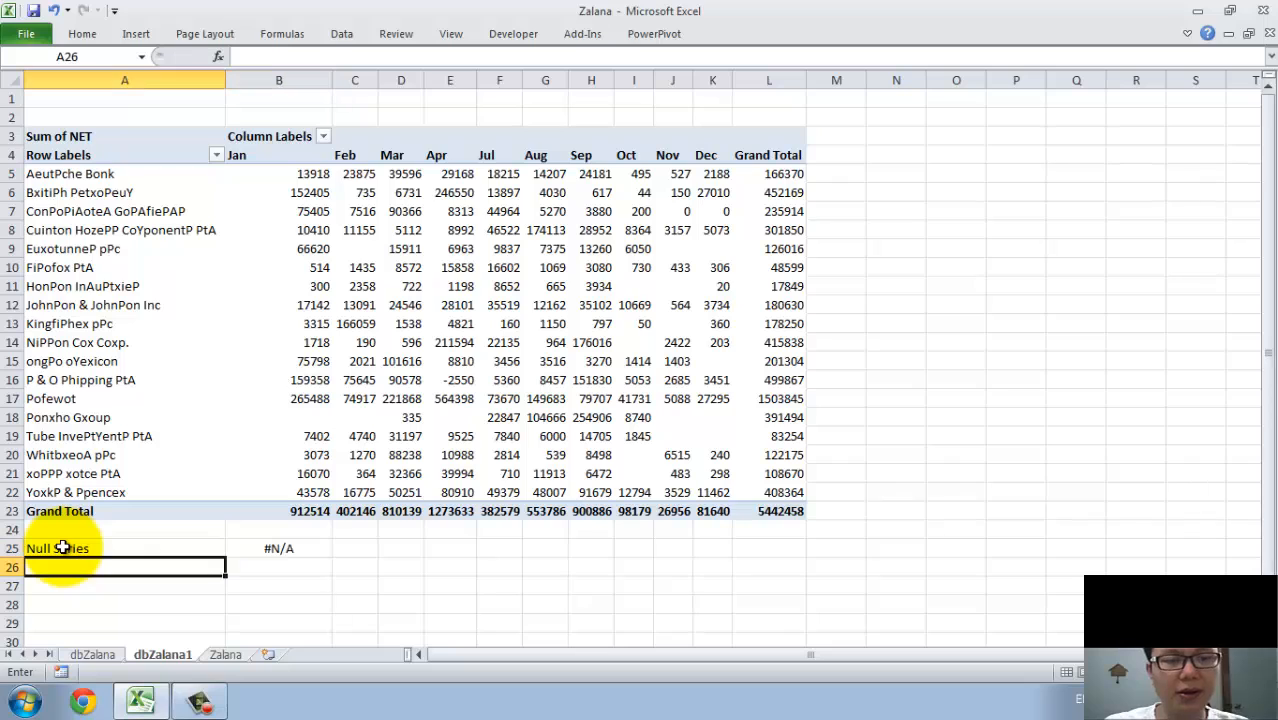
{"action": "left_click", "coordinate": [322, 548]}
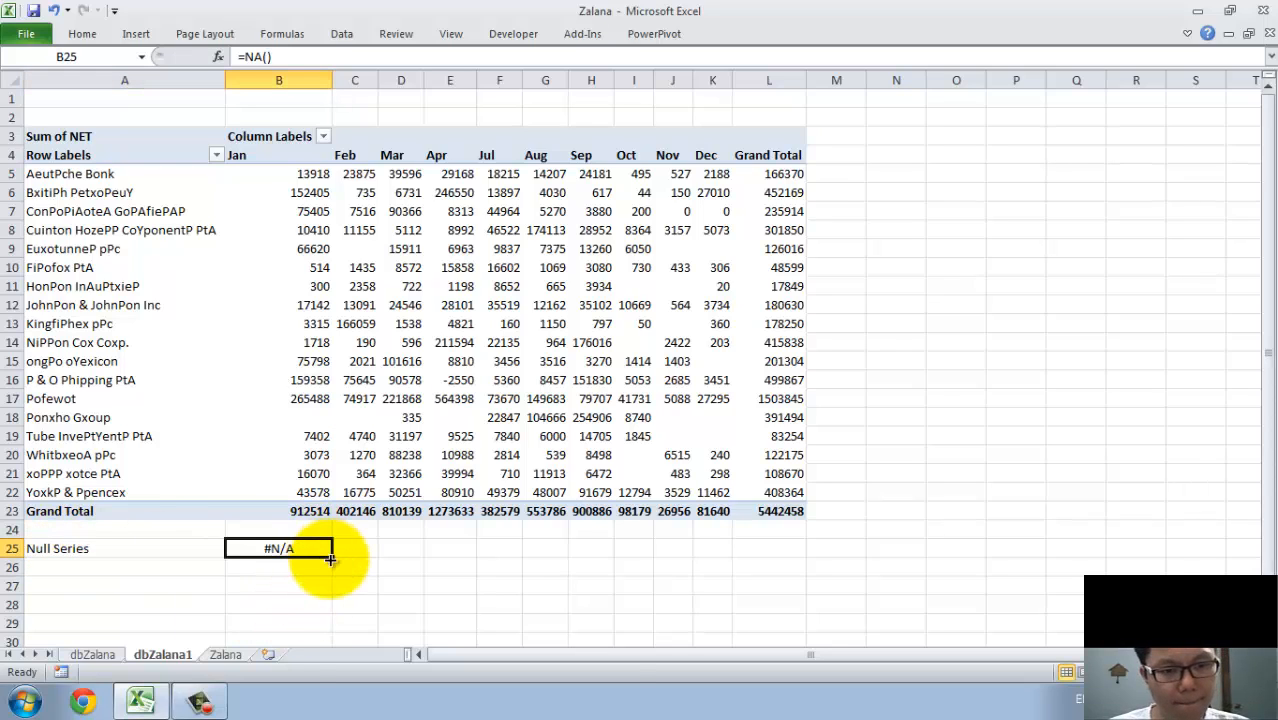
{"action": "left_click_drag", "start_coordinate": [336, 559], "coordinate": [768, 560]}
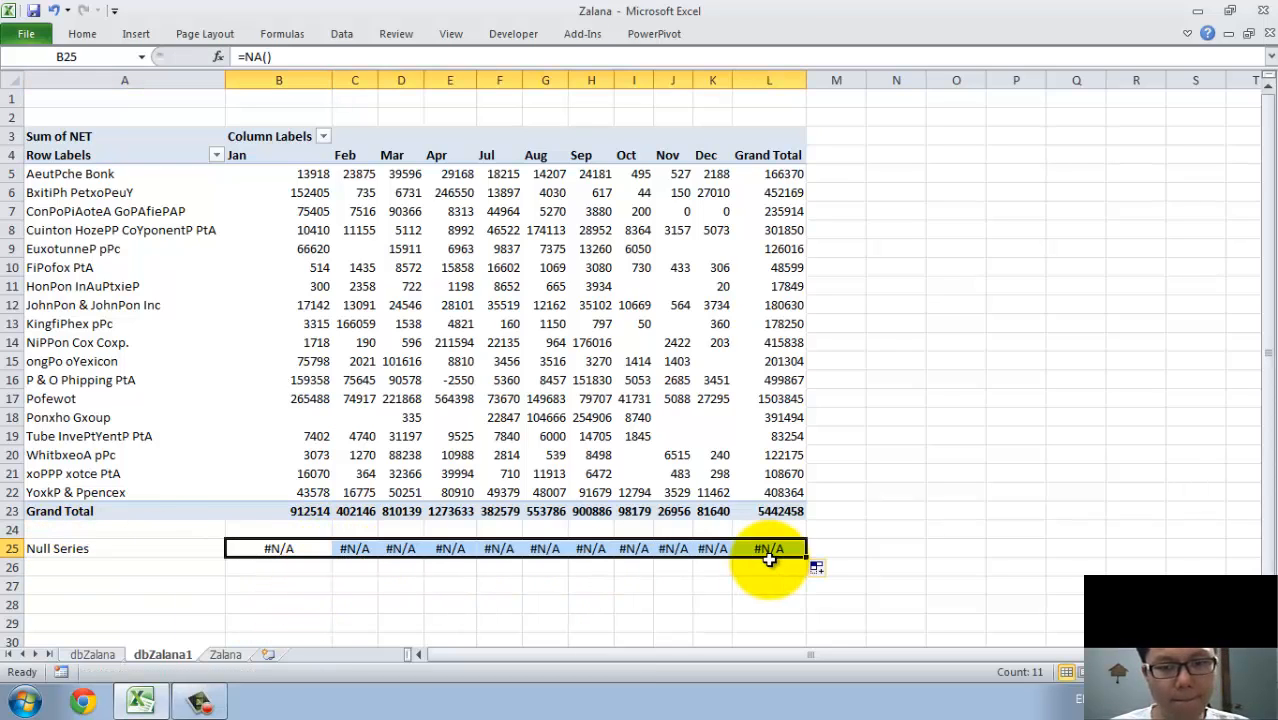
In the PivotTable options, set the report filter area to display fields Over, Then Down.
{"action": "left_click", "coordinate": [145, 213]}
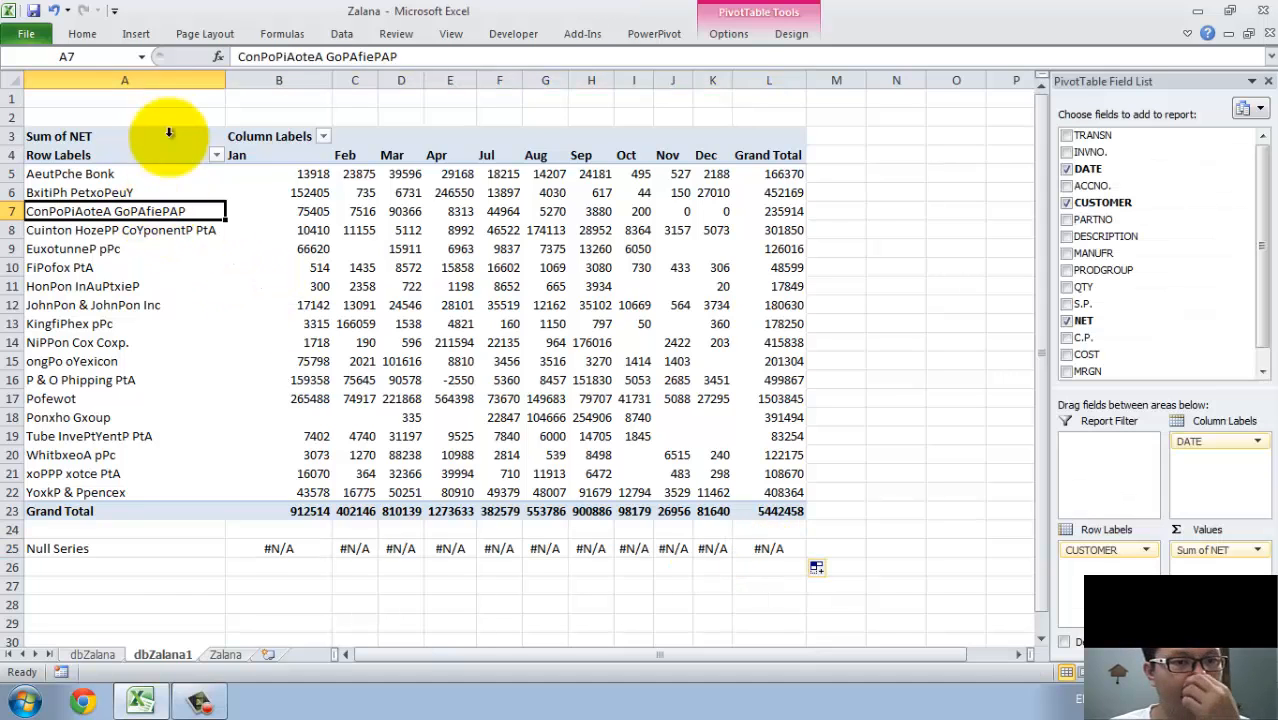
{"action": "right_click", "coordinate": [165, 150]}
{"action": "right_click", "coordinate": [188, 232]}
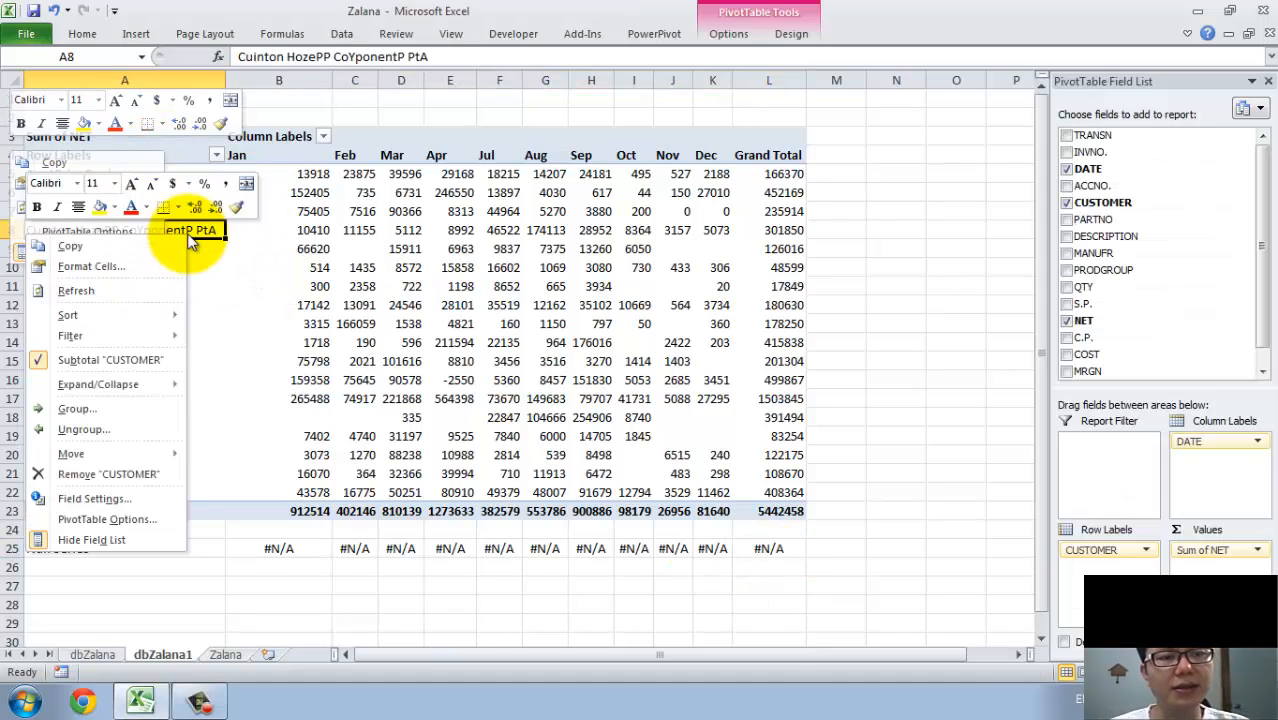
{"action": "left_click", "coordinate": [124, 521]}
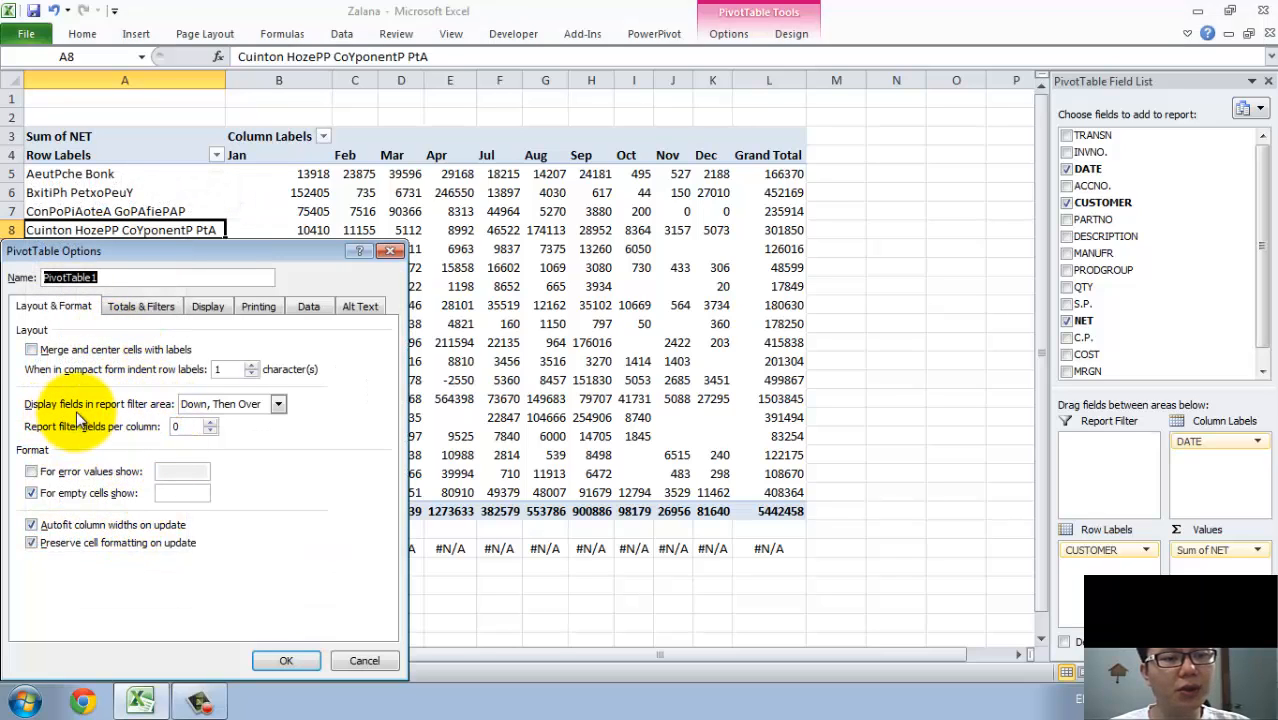
{"action": "left_click", "coordinate": [215, 404]}
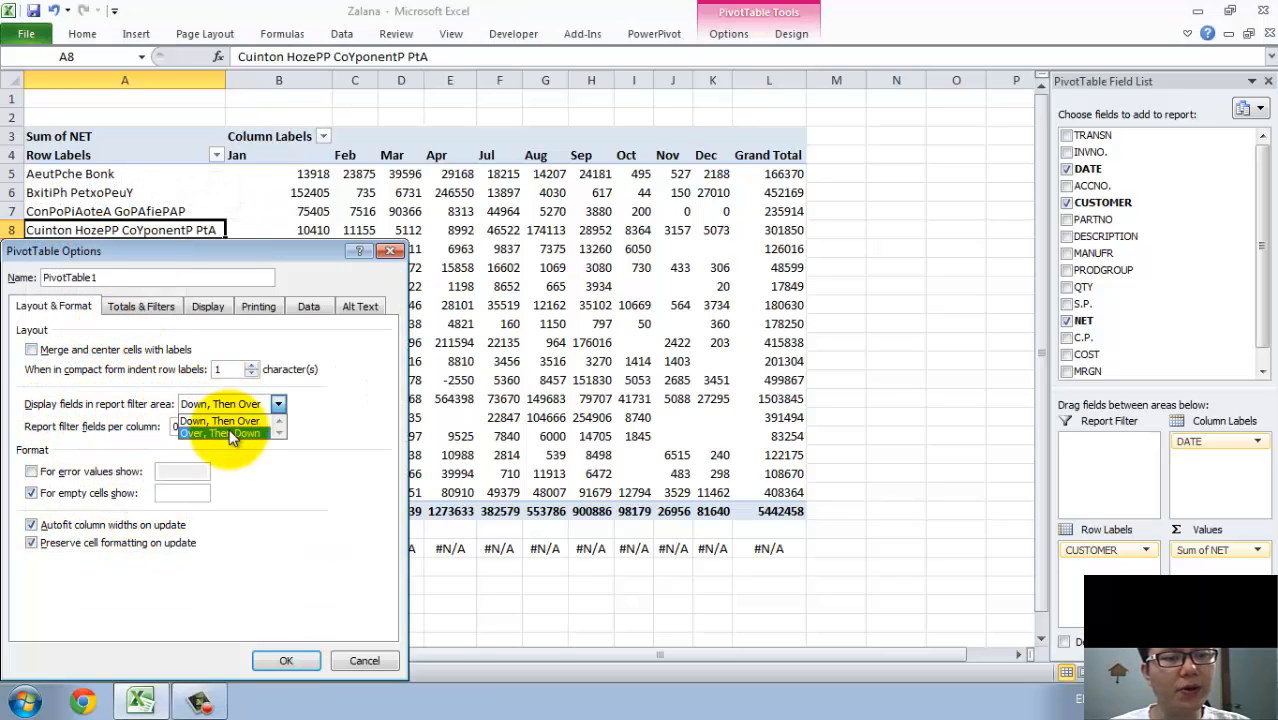
{"action": "left_click", "coordinate": [230, 433]}
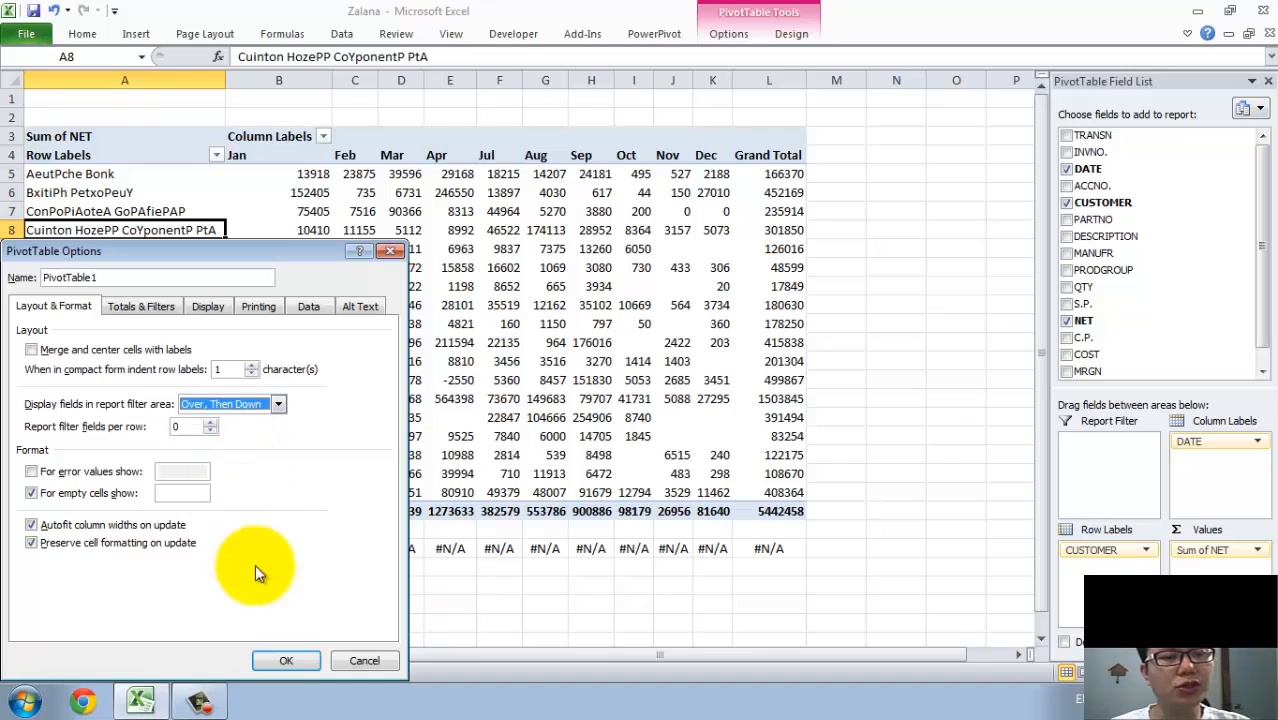
{"action": "left_click", "coordinate": [284, 667]}
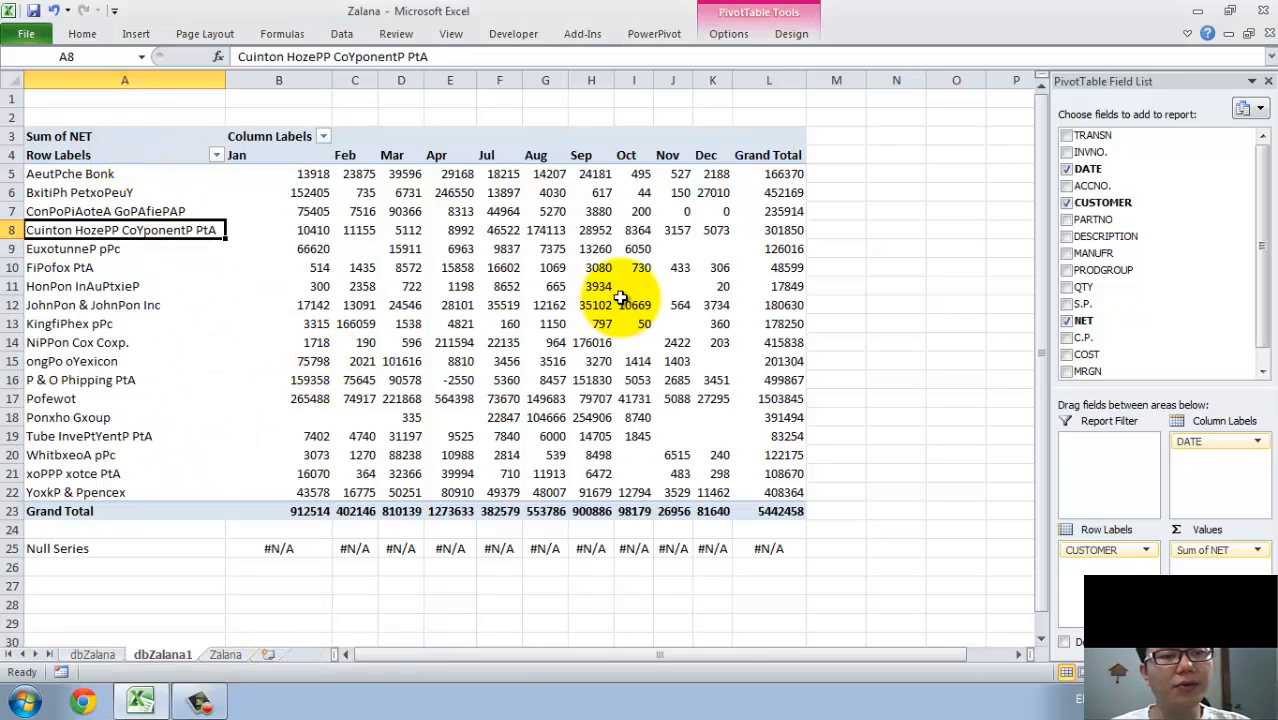
{"action": "left_click", "coordinate": [401, 267]}
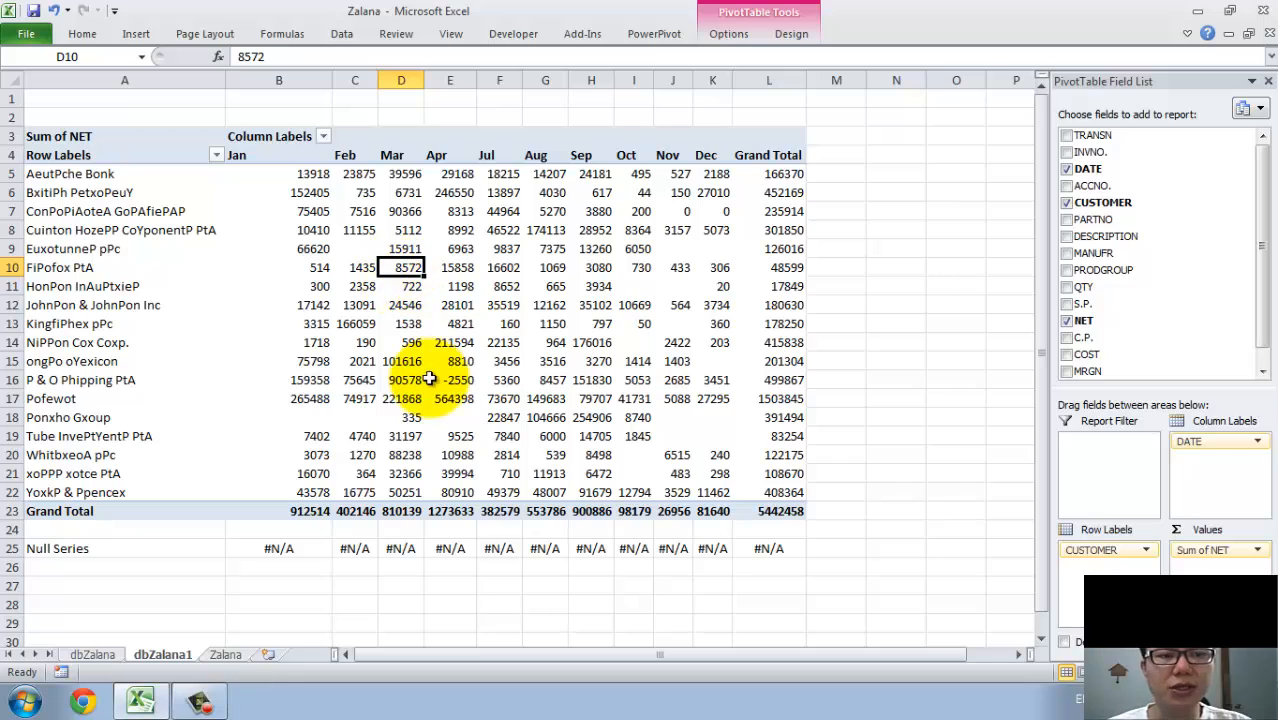
{"action": "mouse_move", "coordinate": [389, 233]}
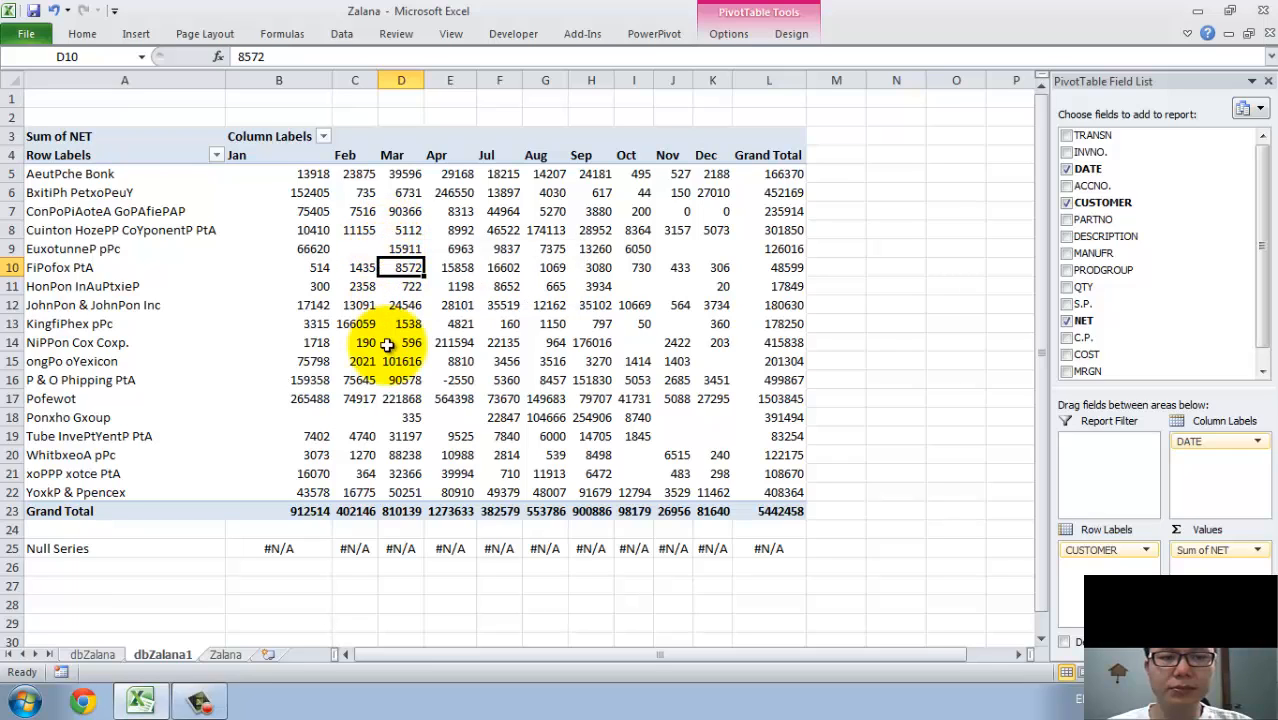
{"action": "mouse_move", "coordinate": [555, 345]}
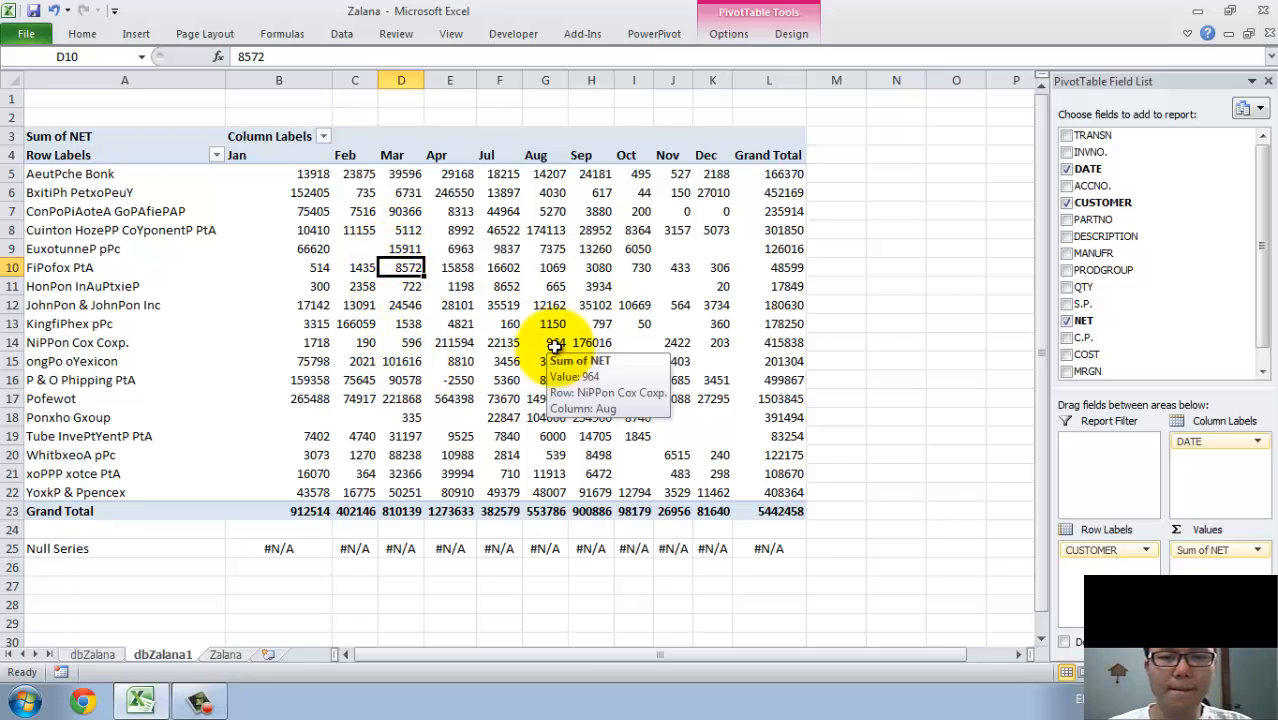
Insert a check box form control at cell N3, beside the PivotTable.
{"action": "left_click", "coordinate": [763, 112]}
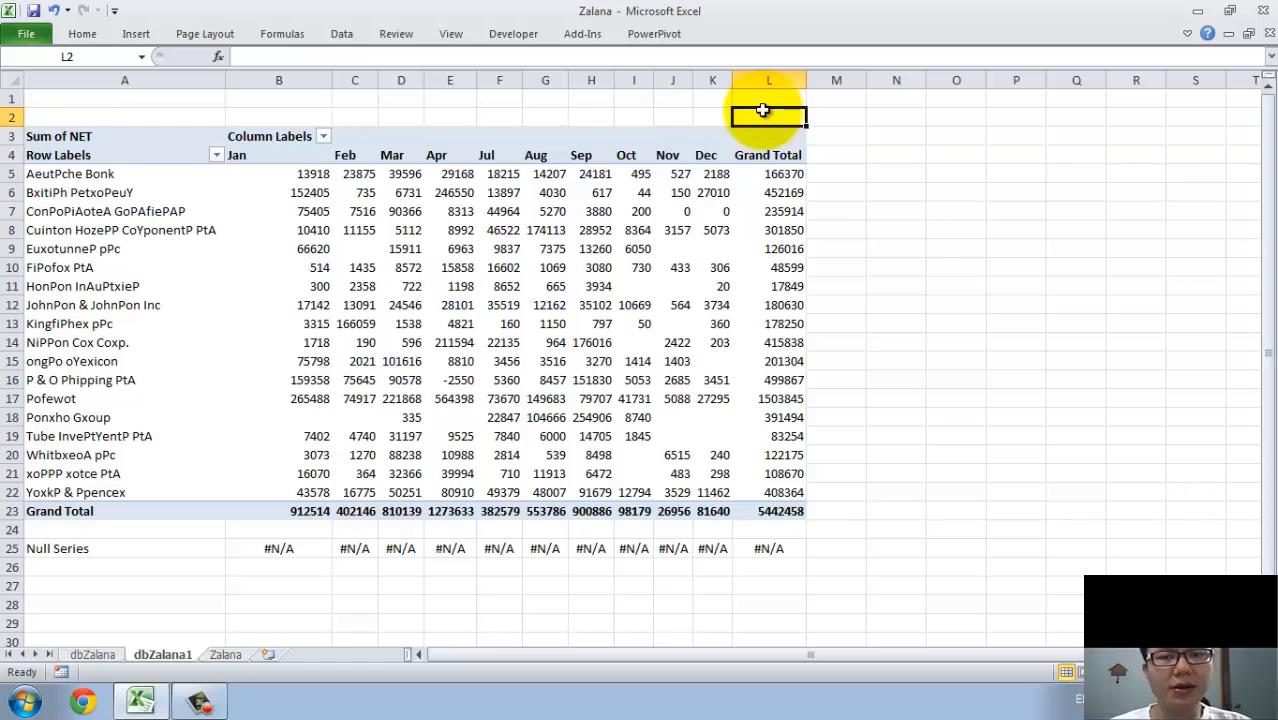
{"action": "left_click", "coordinate": [906, 136]}
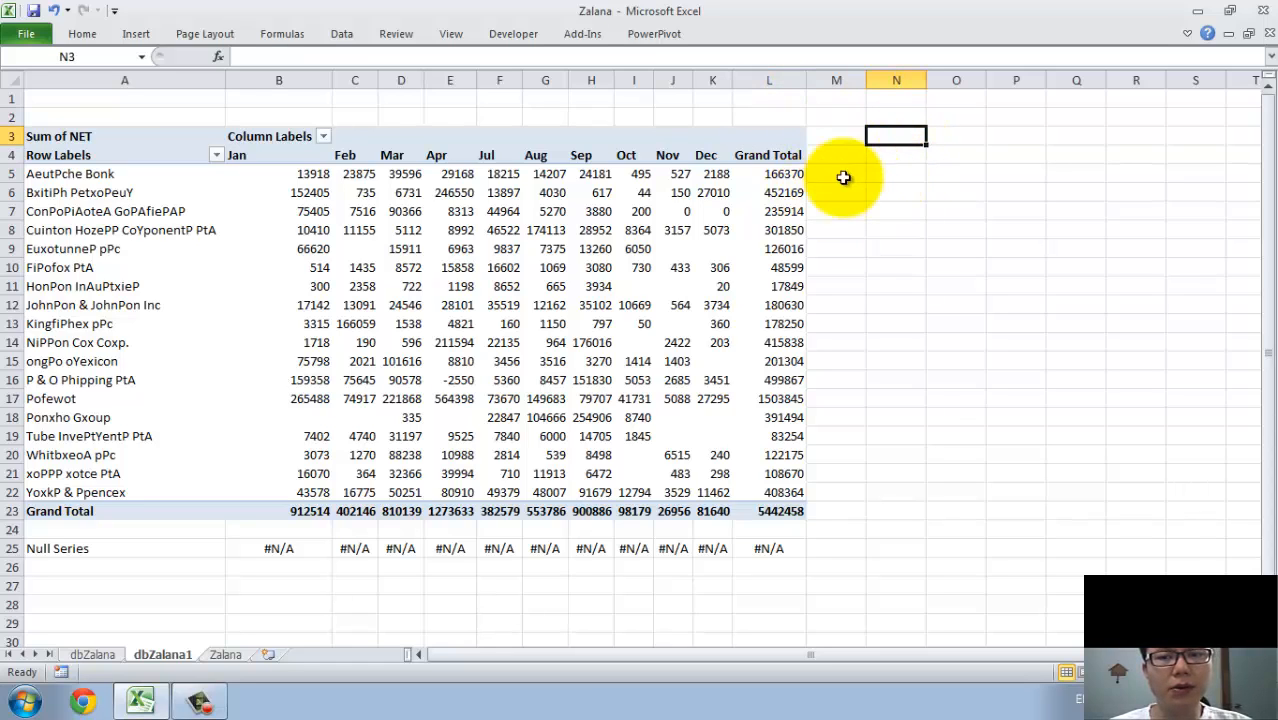
{"action": "left_click", "coordinate": [143, 36]}
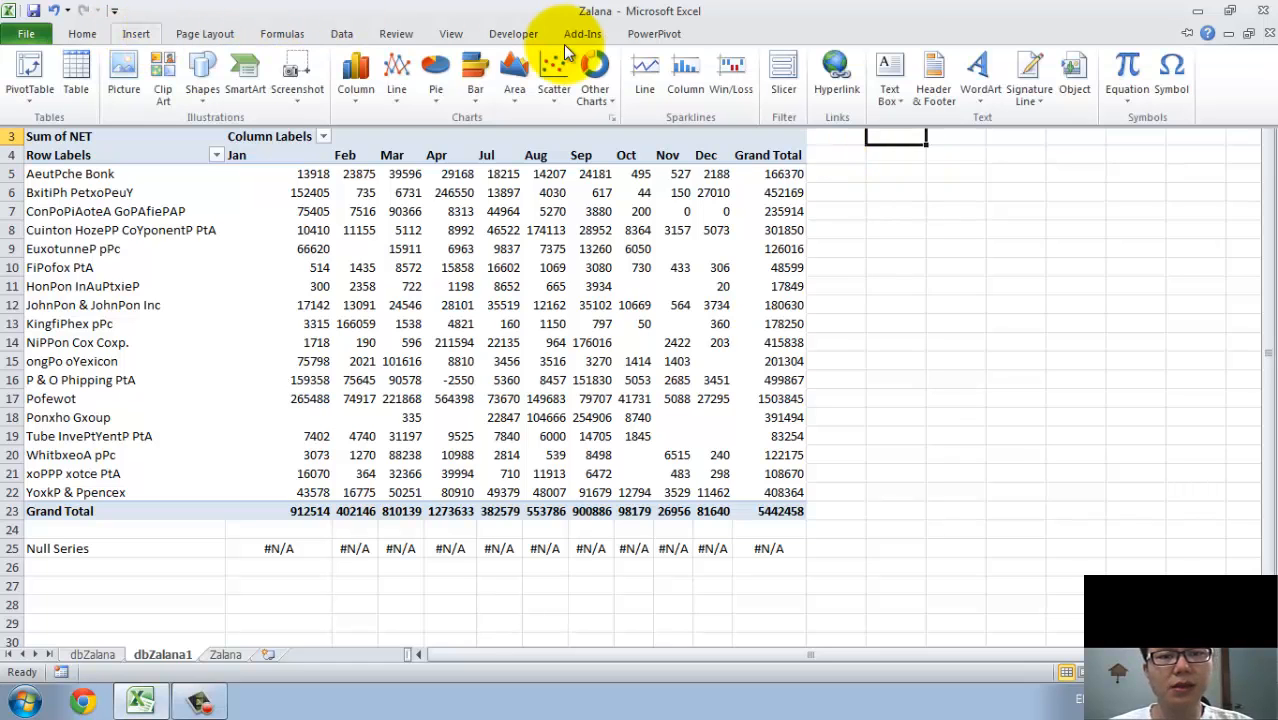
{"action": "left_click", "coordinate": [520, 38]}
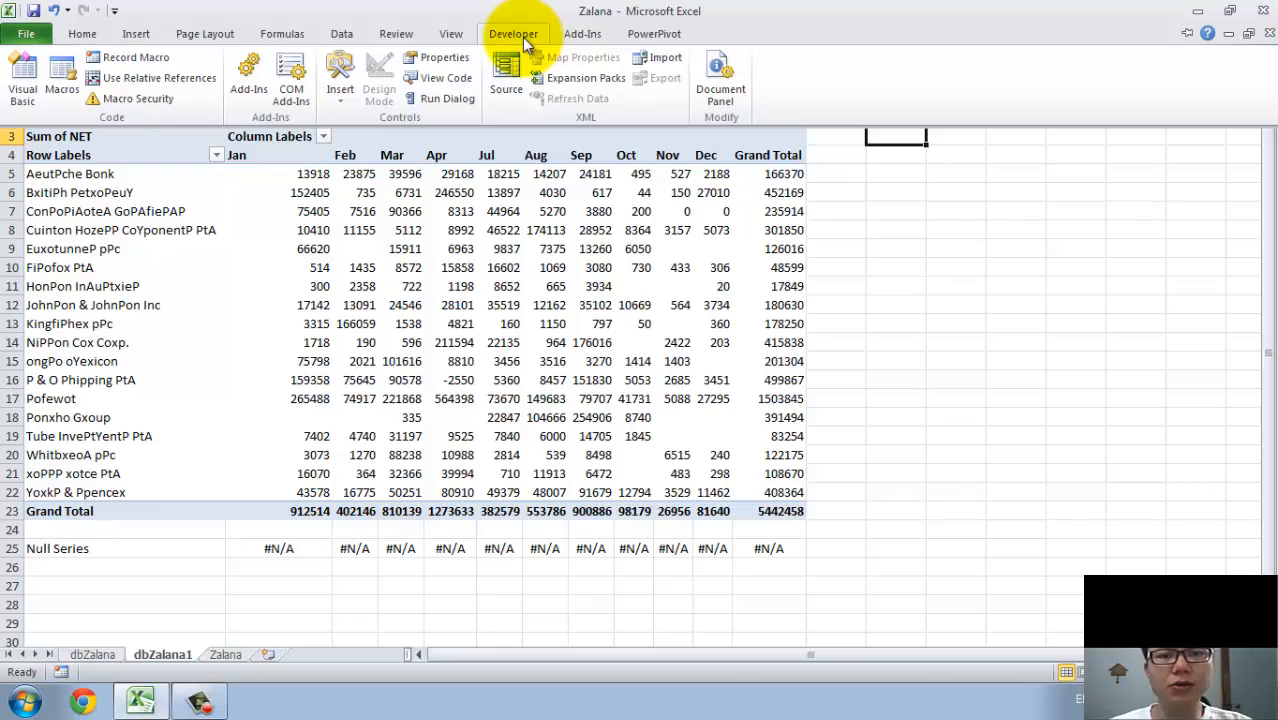
{"action": "left_click", "coordinate": [340, 101]}
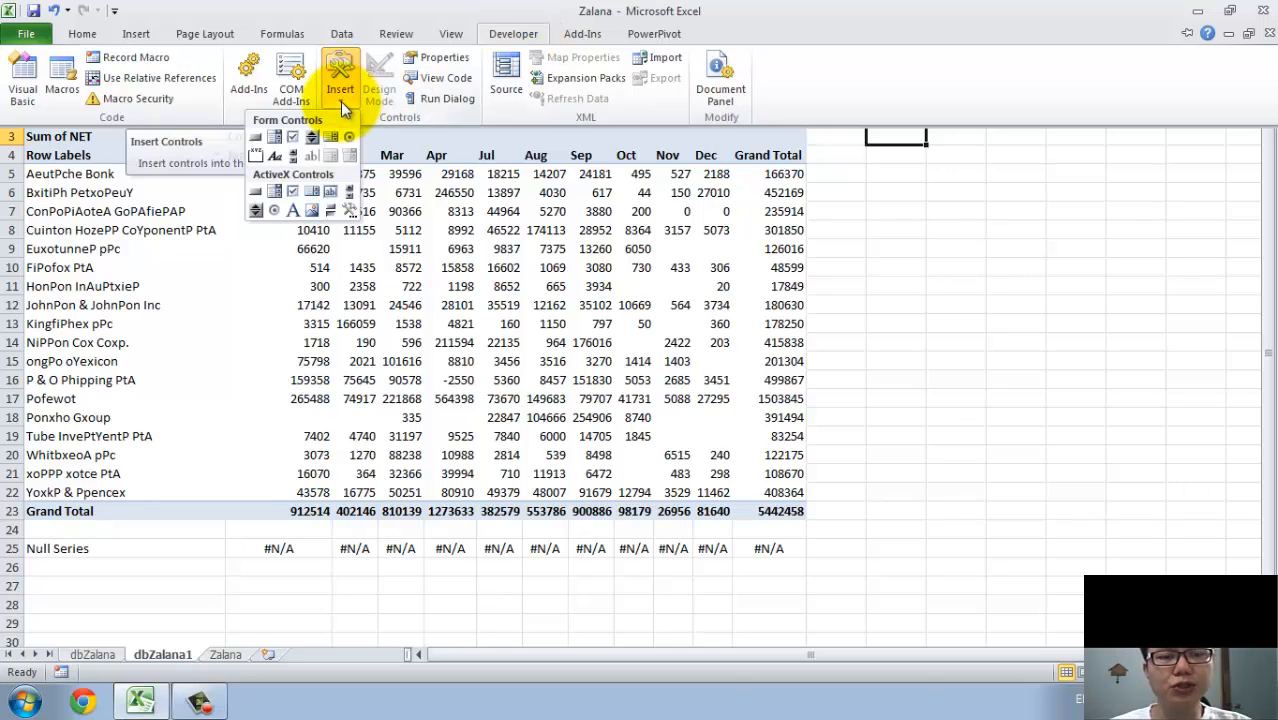
{"action": "left_click", "coordinate": [293, 140]}
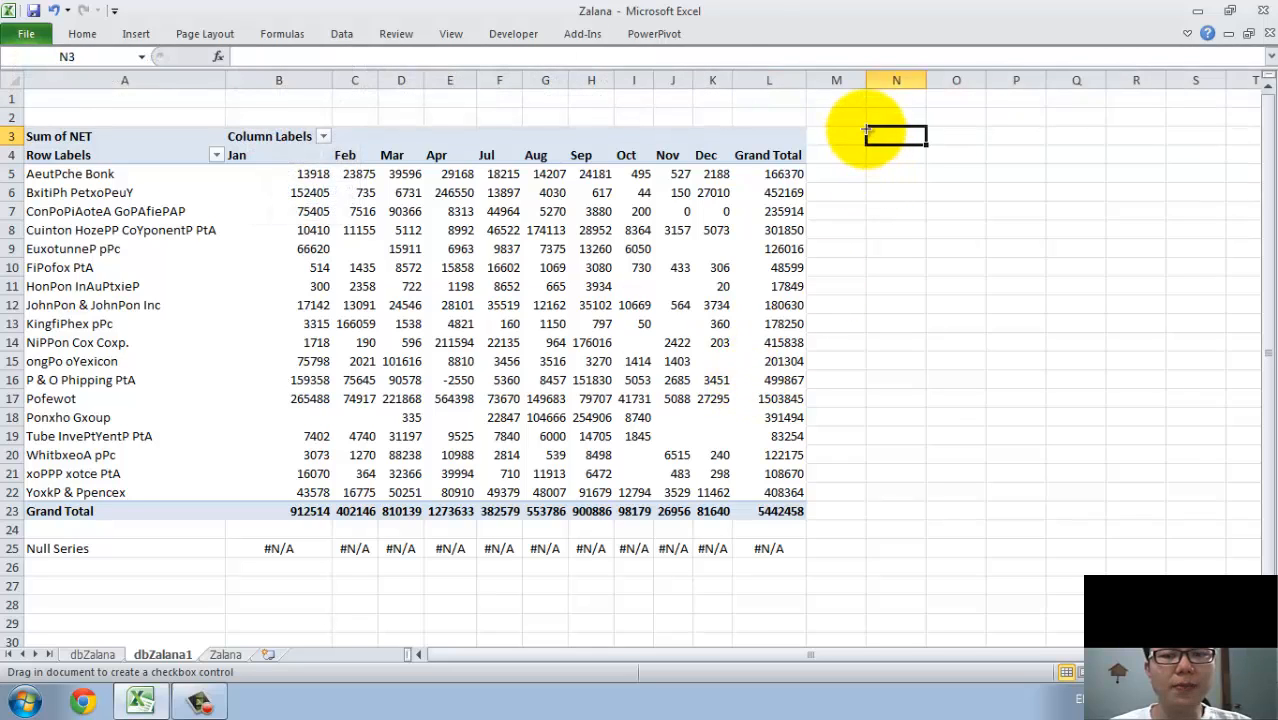
{"action": "left_click", "coordinate": [866, 129]}
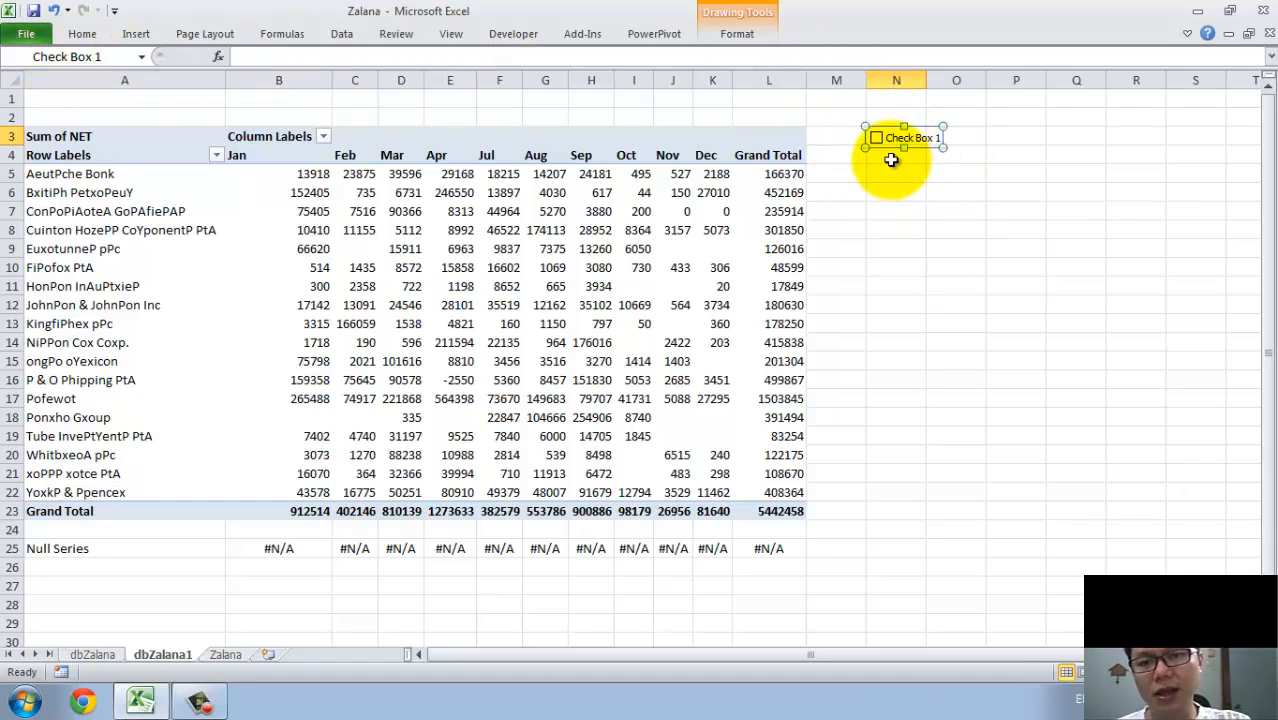
{"action": "left_click", "coordinate": [889, 172]}
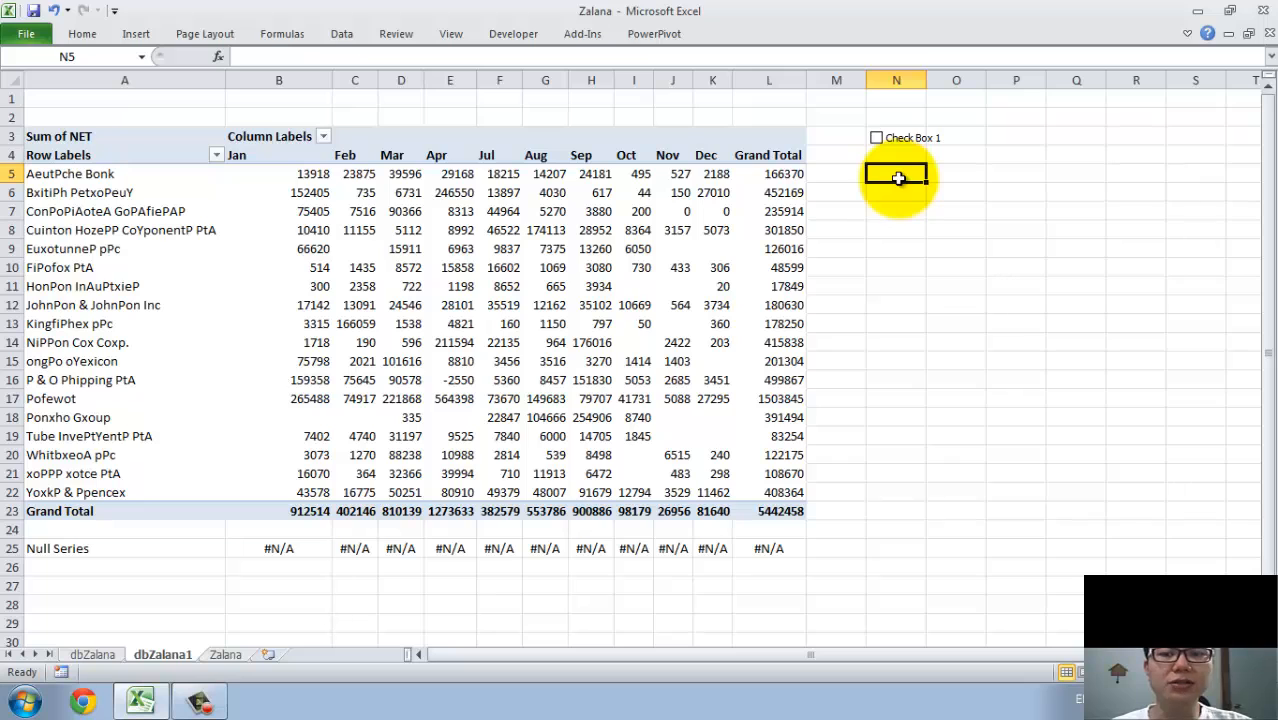
Link the check box to cell N5 in its control format settings.
{"action": "right_click", "coordinate": [893, 138]}
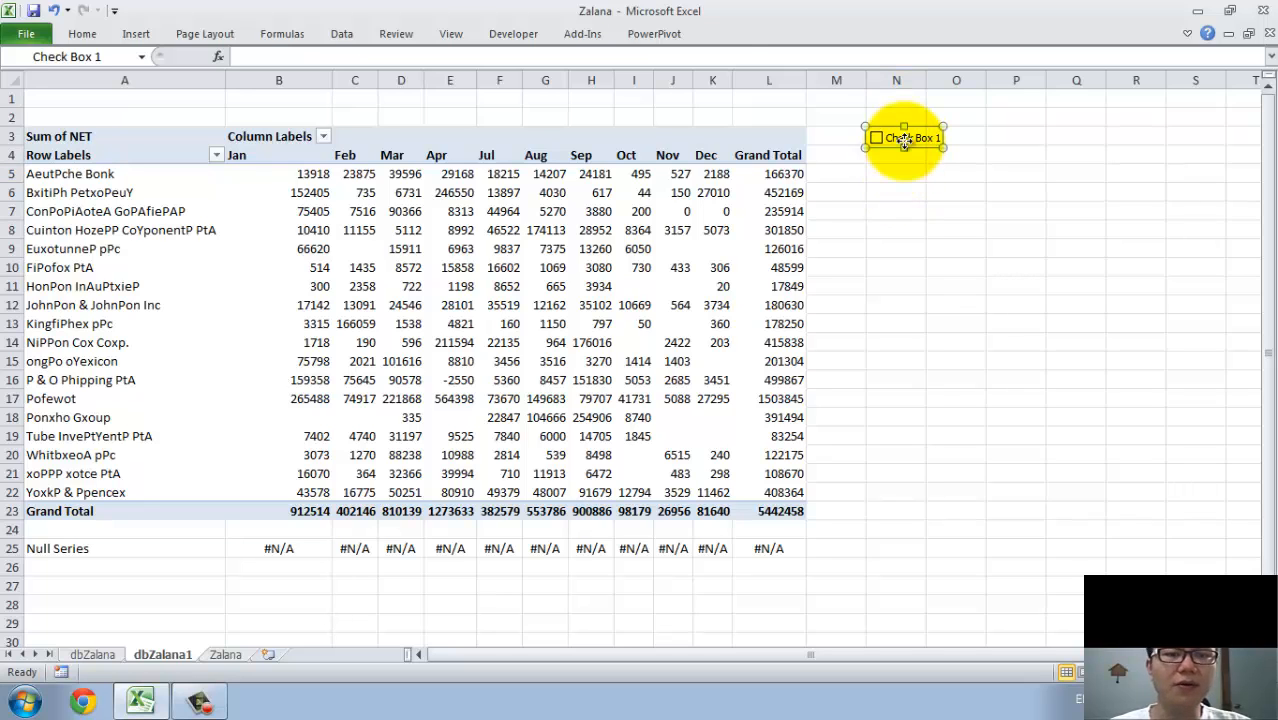
{"action": "right_click", "coordinate": [921, 191]}
{"action": "right_click", "coordinate": [931, 141]}
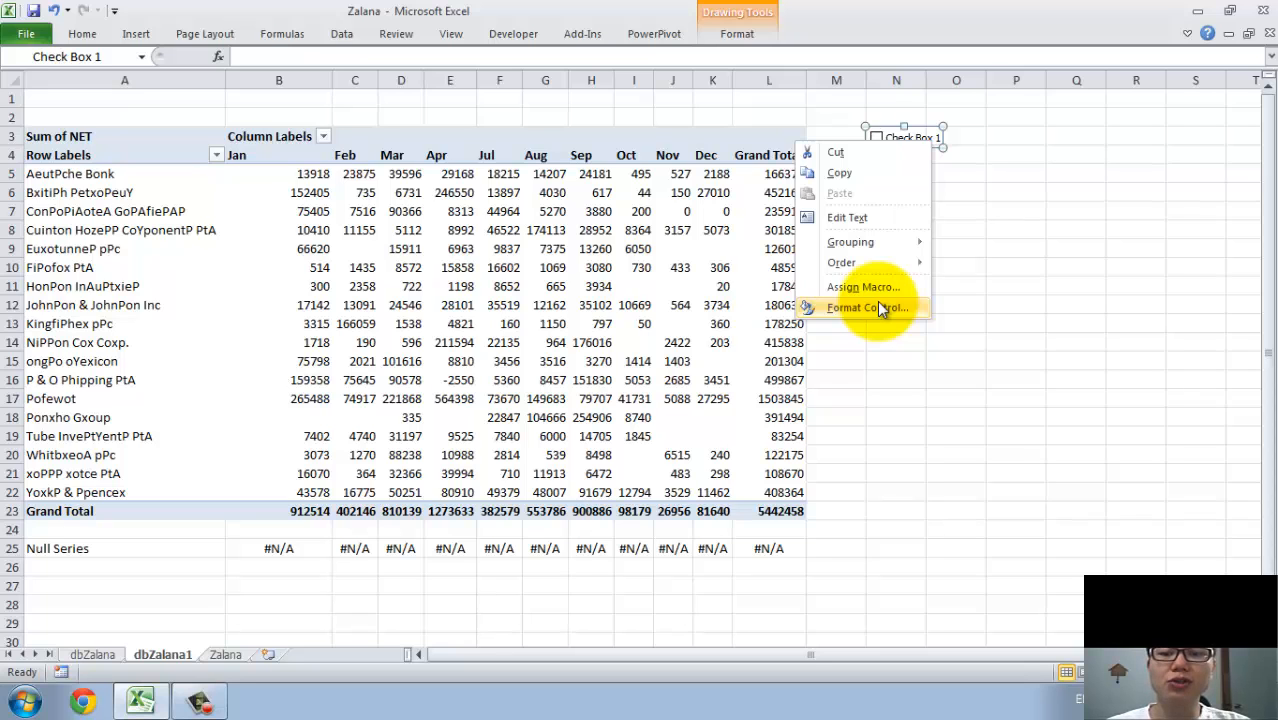
{"action": "left_click", "coordinate": [878, 307]}
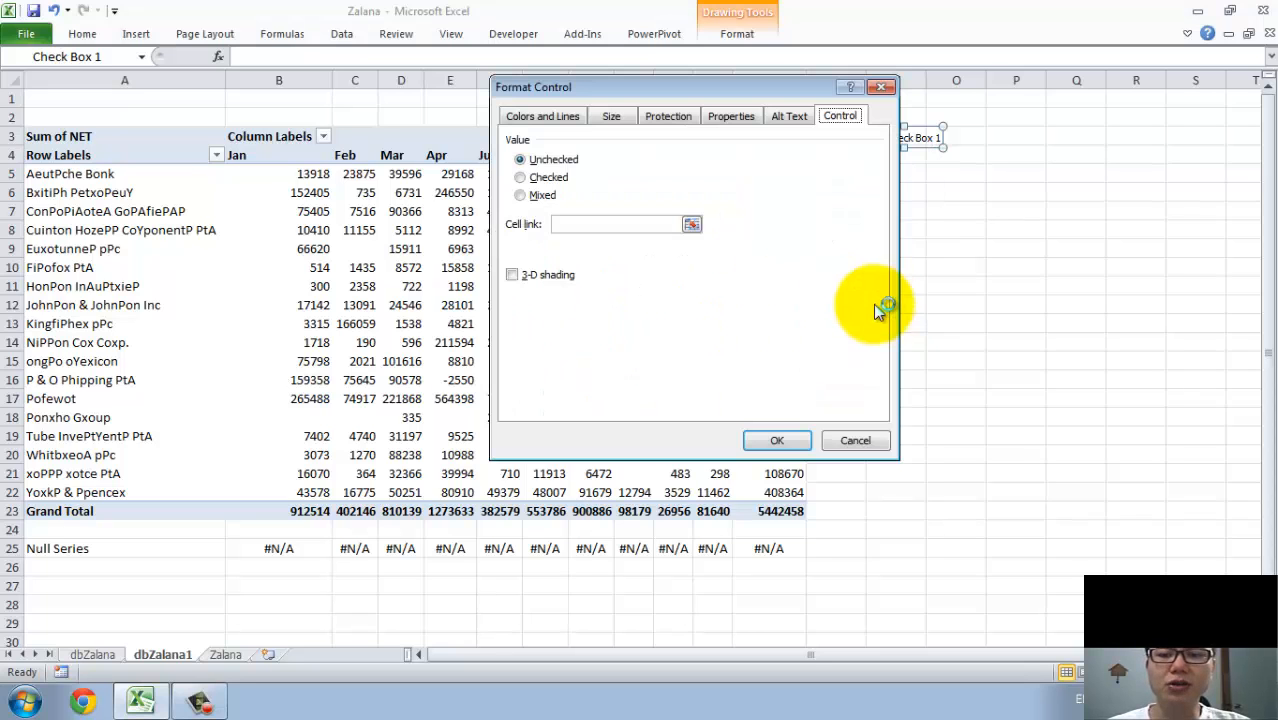
{"action": "left_click", "coordinate": [558, 228]}
{"action": "left_click_drag", "start_coordinate": [640, 88], "coordinate": [510, 59]}
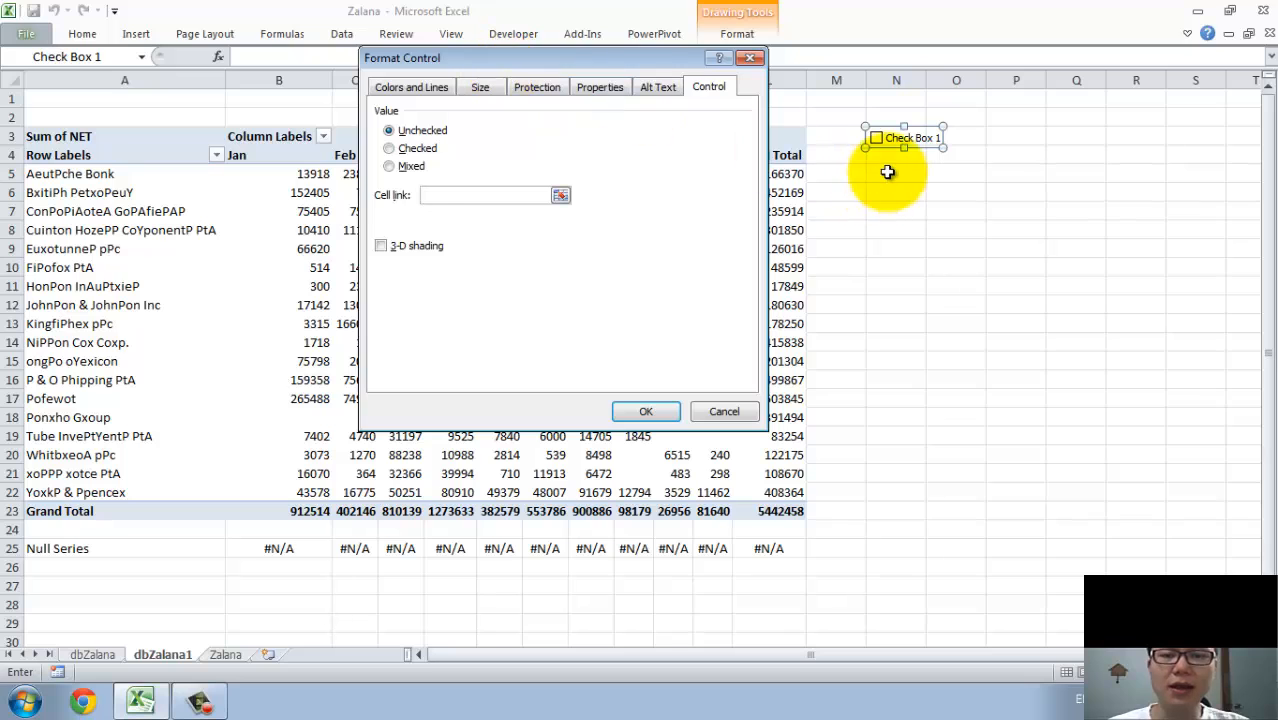
{"action": "left_click", "coordinate": [640, 412]}
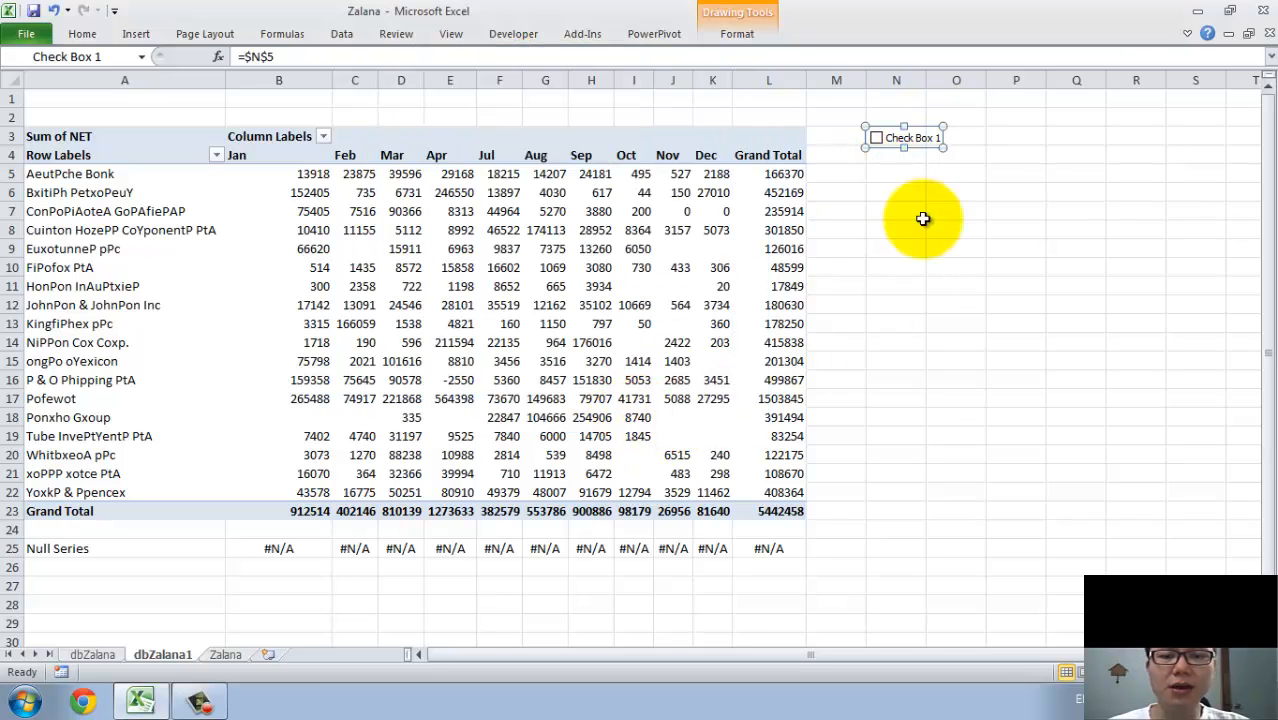
{"action": "left_click", "coordinate": [896, 192]}
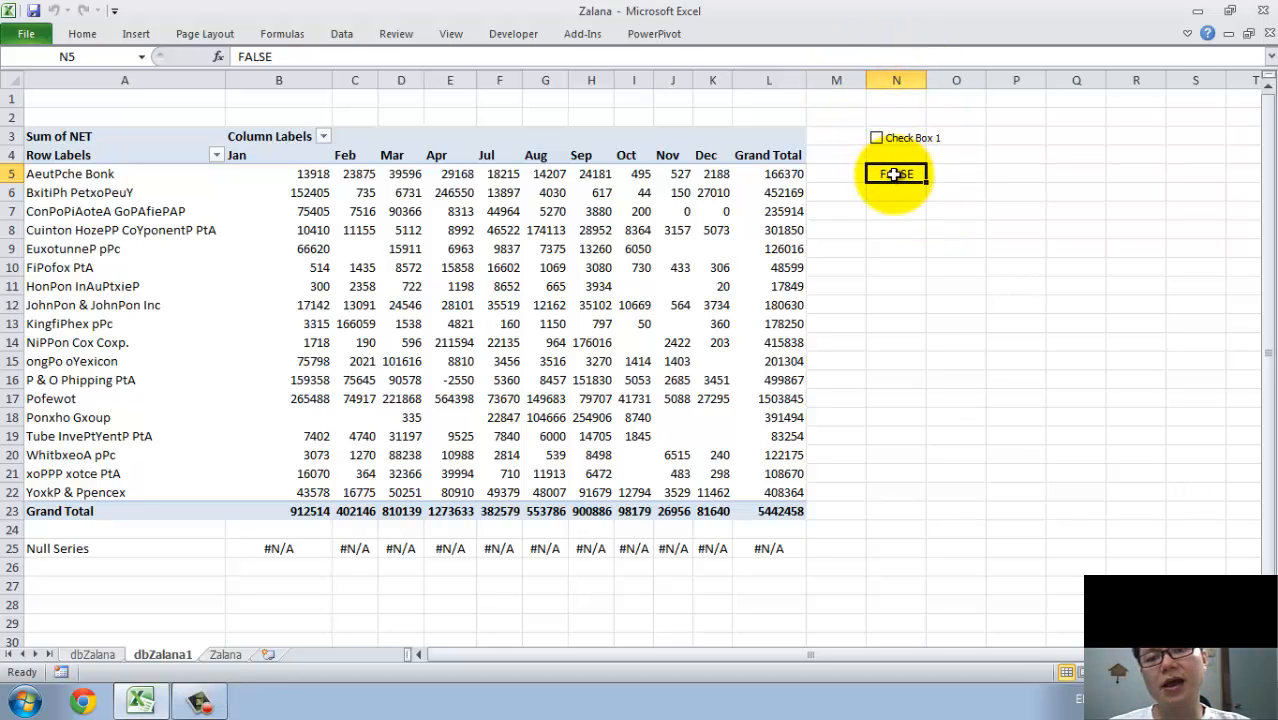
Add list data validation to cell O3 with the defined name =customers as its source.
{"action": "left_click", "coordinate": [970, 136]}
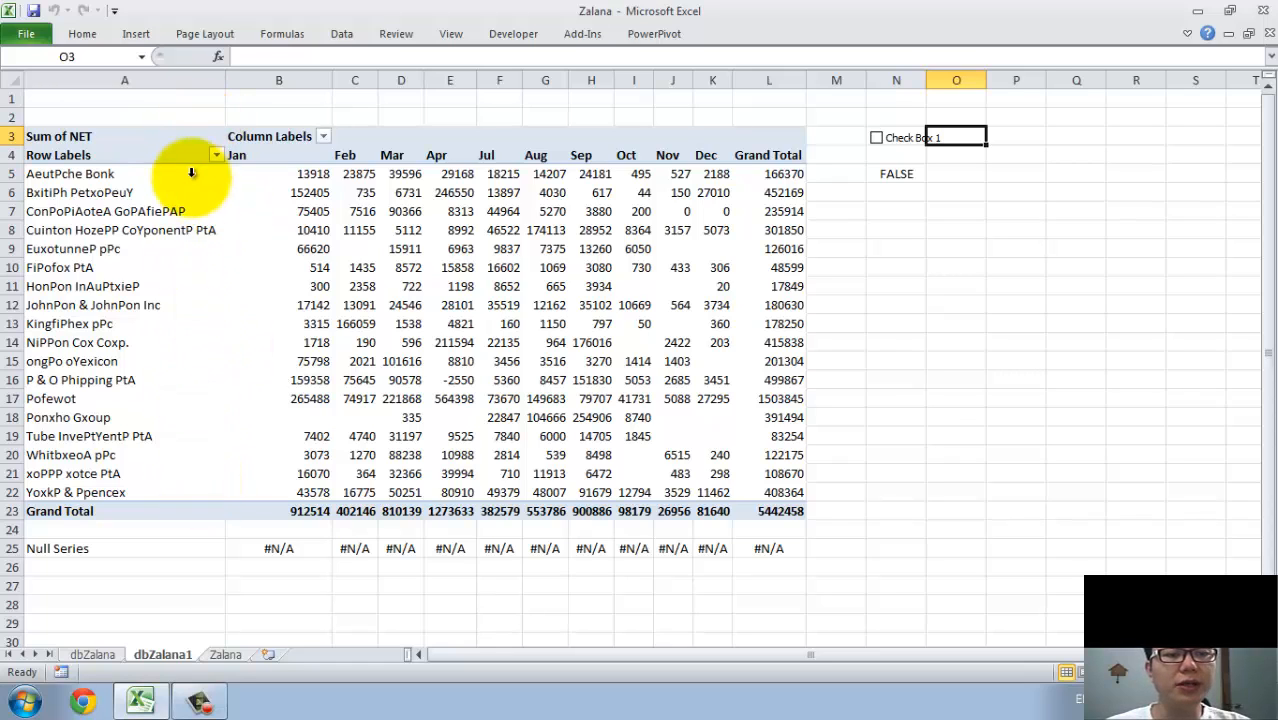
{"action": "left_click", "coordinate": [993, 134]}
{"action": "left_click", "coordinate": [958, 134]}
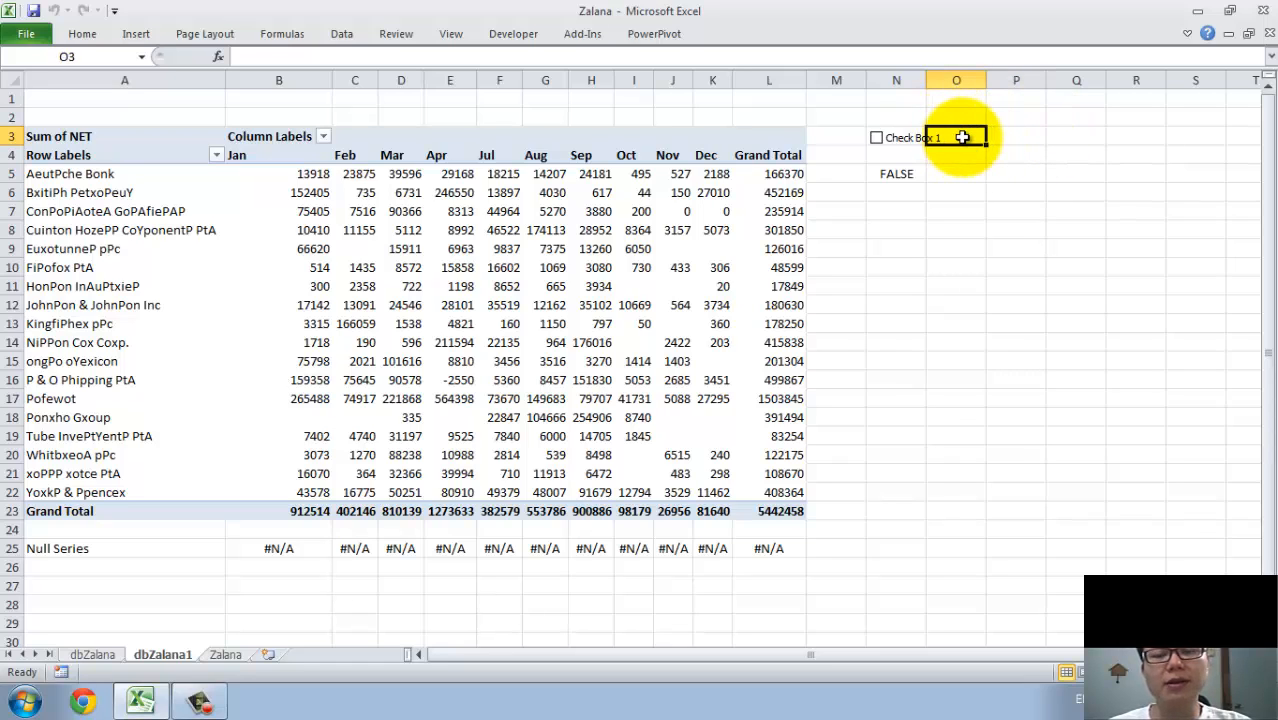
{"action": "left_click", "coordinate": [341, 34]}
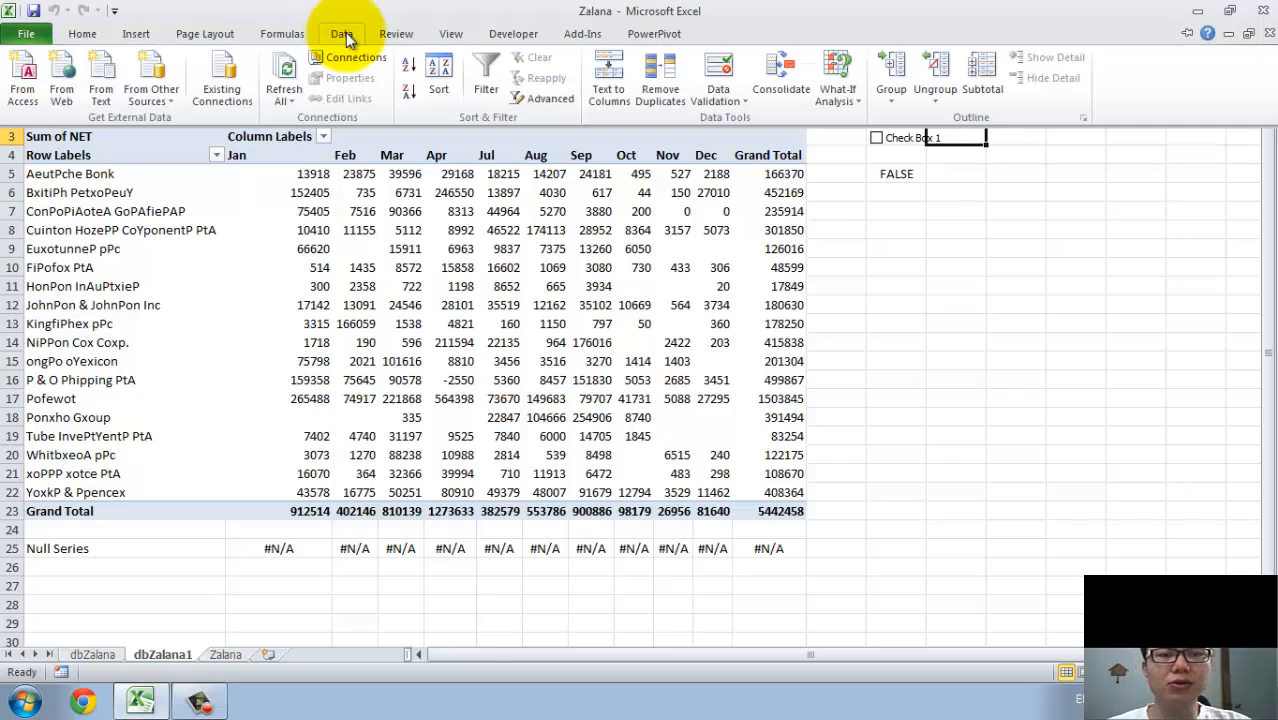
{"action": "left_click", "coordinate": [745, 99]}
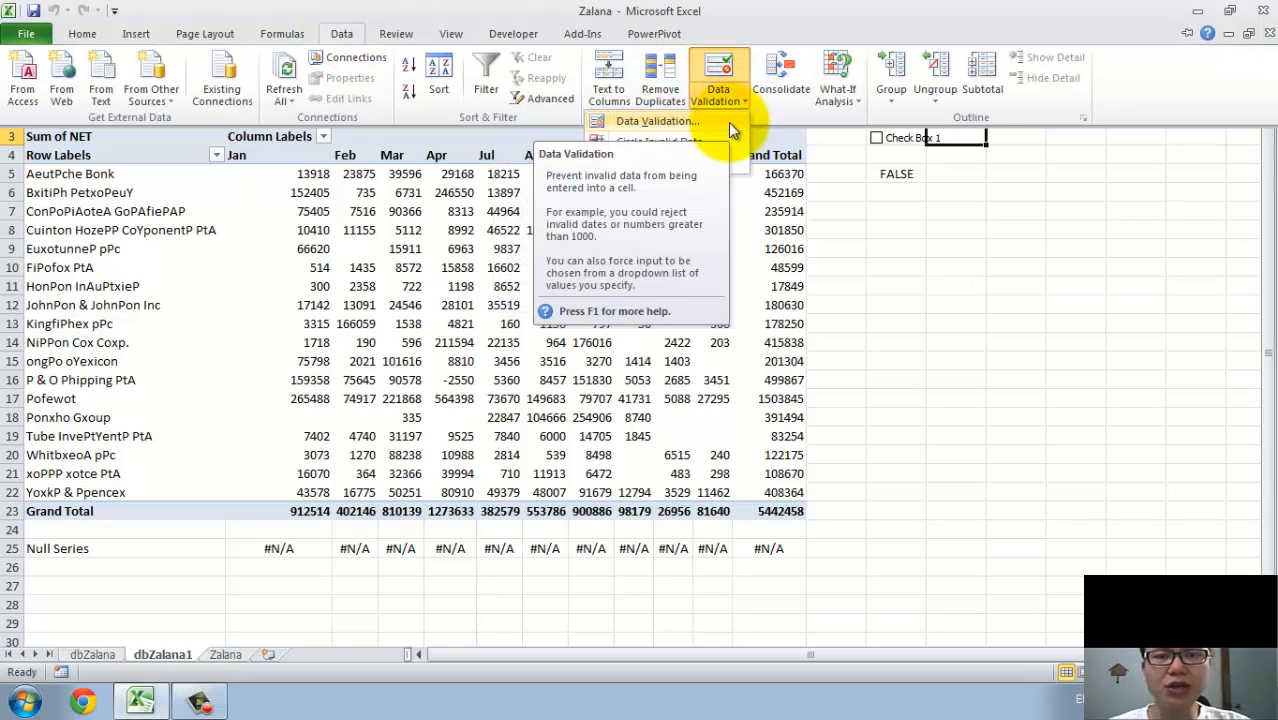
{"action": "left_click", "coordinate": [728, 122]}
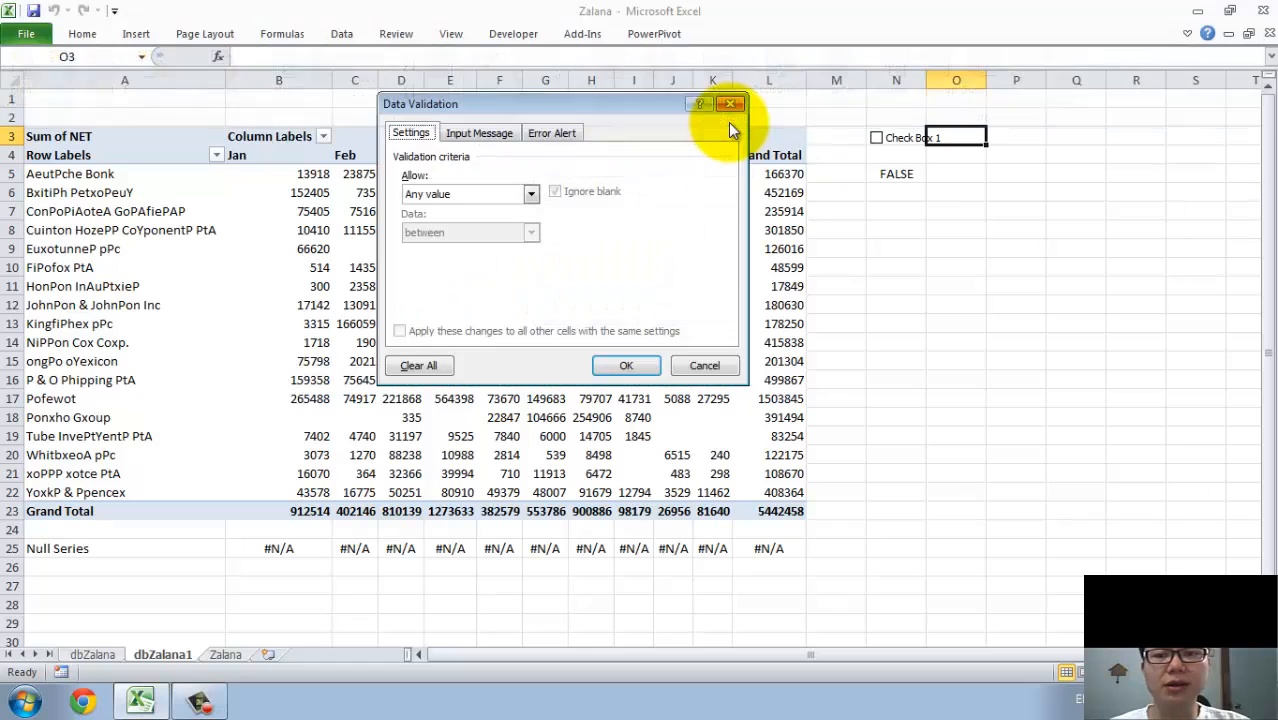
{"action": "left_click", "coordinate": [490, 191]}
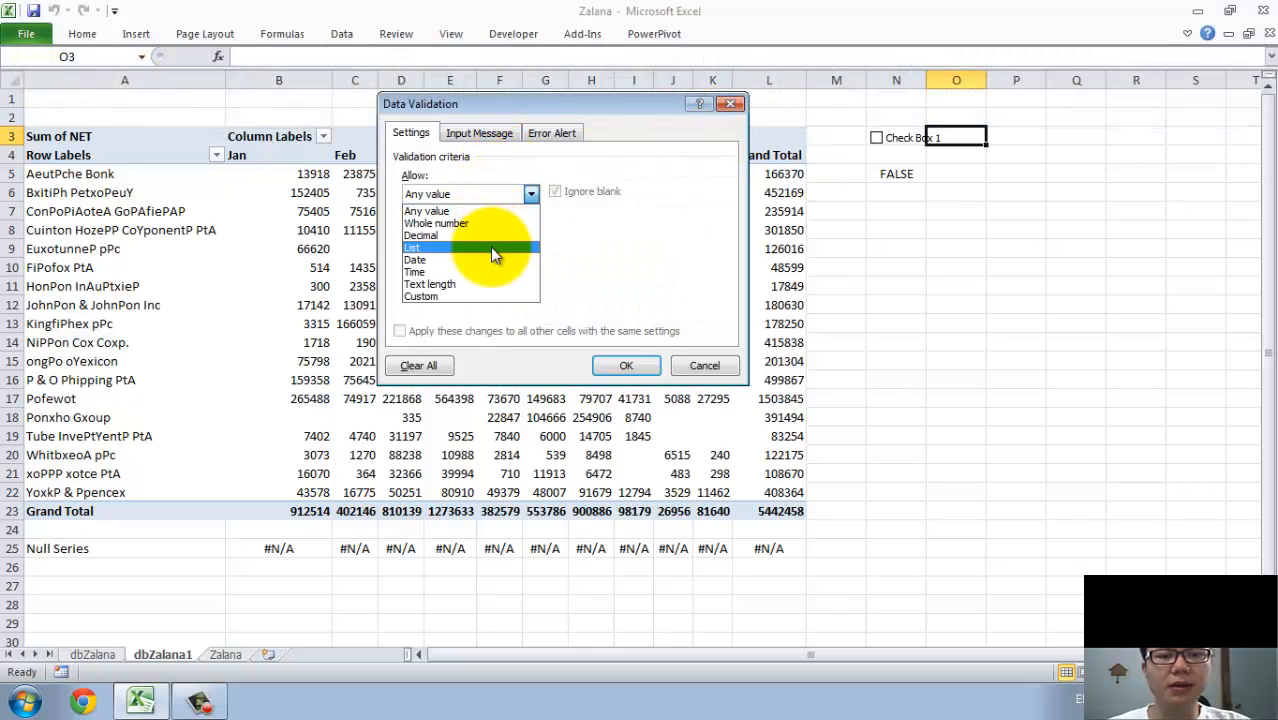
{"action": "left_click", "coordinate": [490, 247]}
{"action": "left_click", "coordinate": [480, 270]}
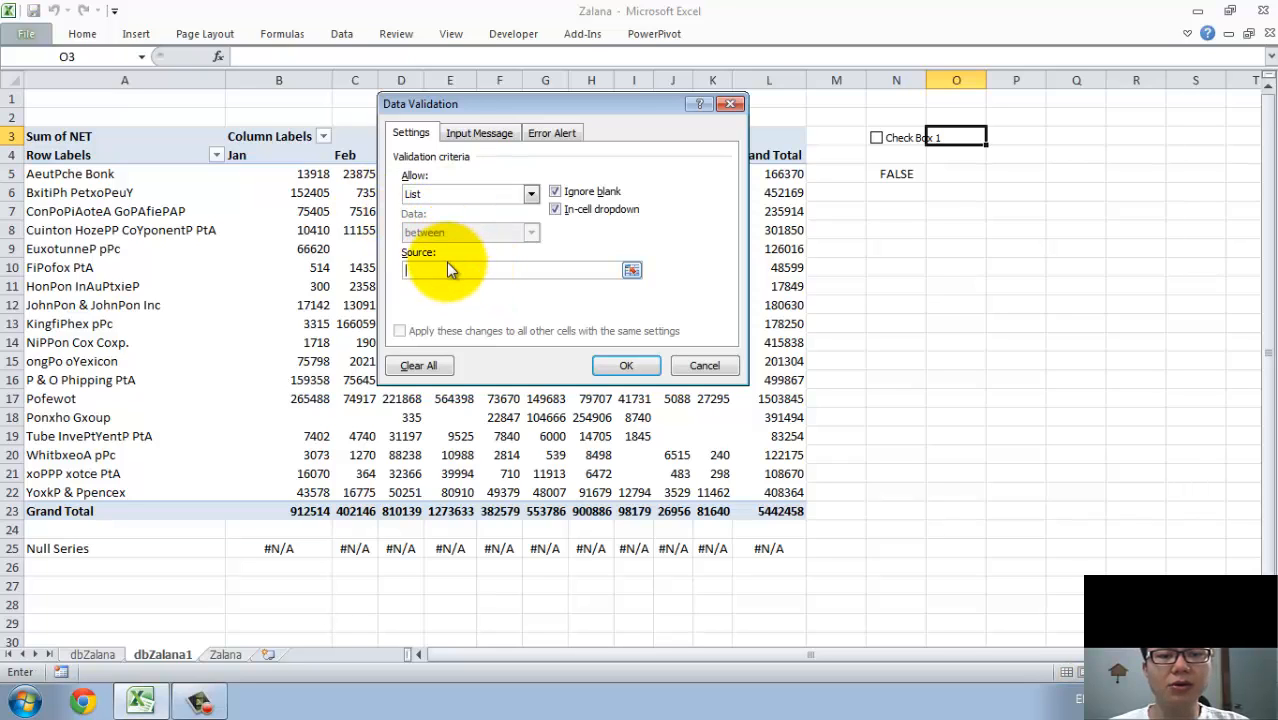
{"action": "key", "text": "F3"}
{"action": "left_click", "coordinate": [473, 199]}
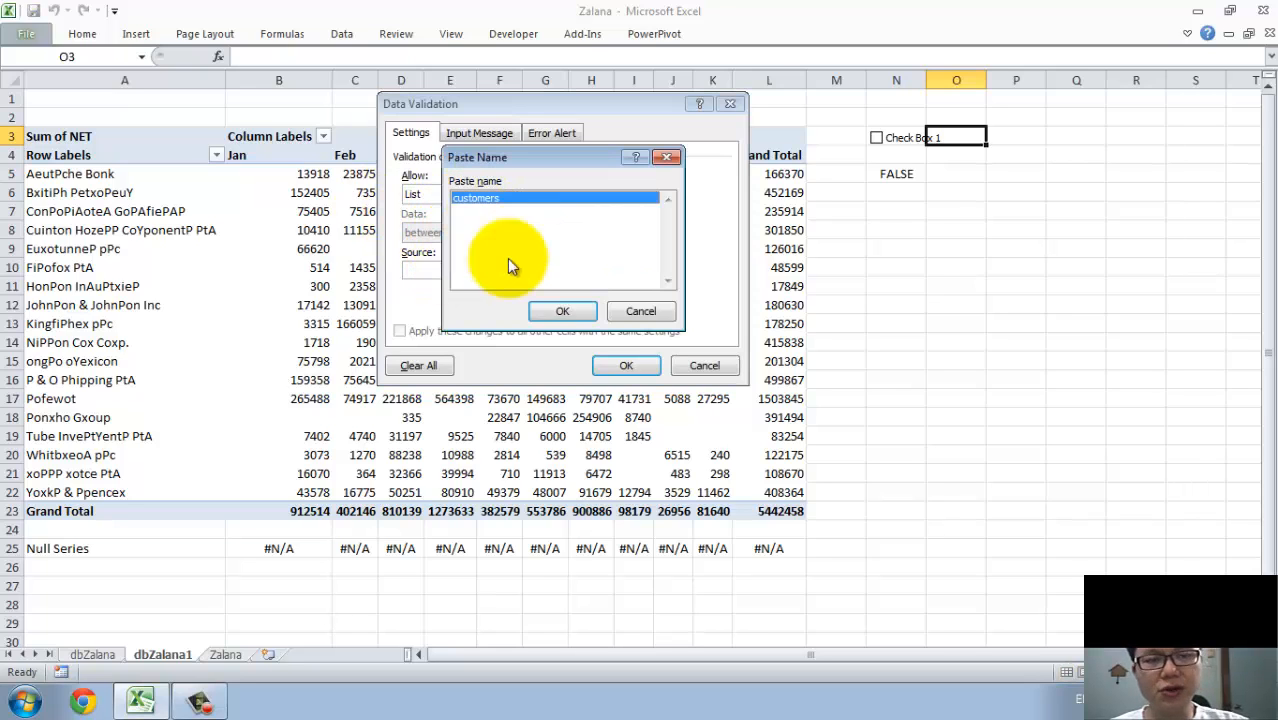
{"action": "left_click", "coordinate": [558, 312]}
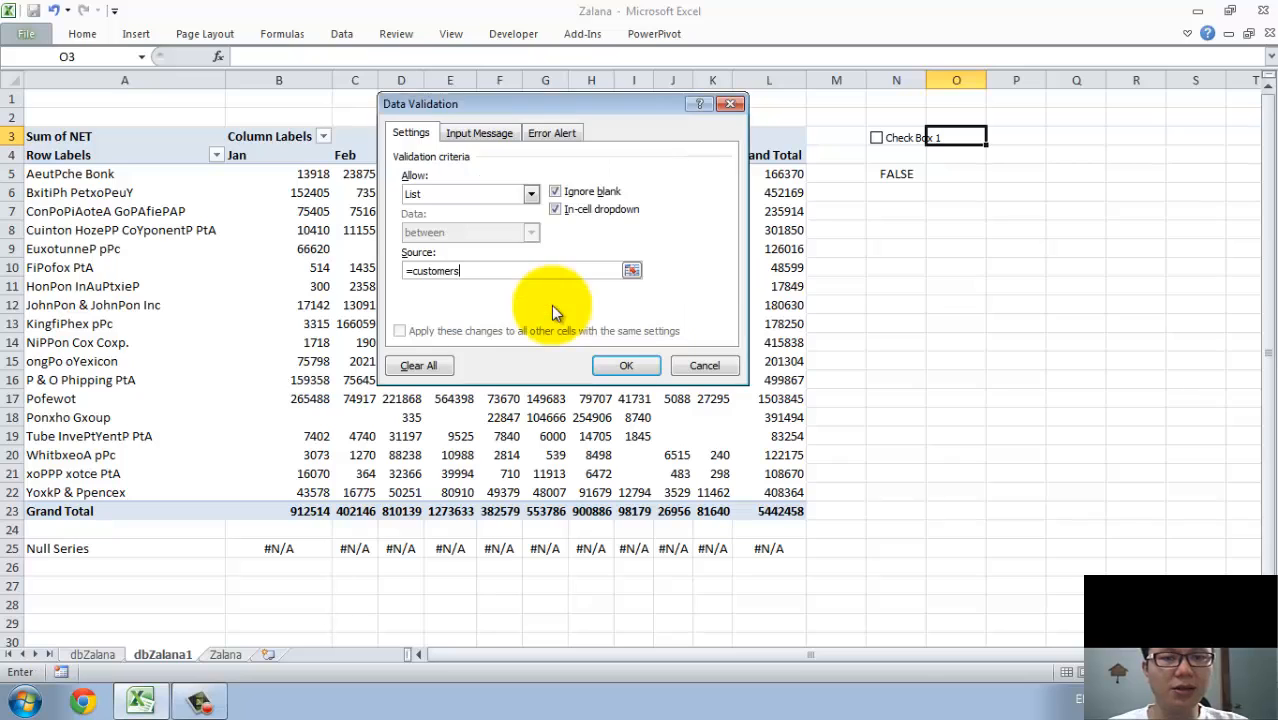
{"action": "left_click", "coordinate": [622, 366]}
Widen column O and choose BxitiPh PetxoPeuY from the customer drop-down in O3.
{"action": "left_click", "coordinate": [994, 137]}
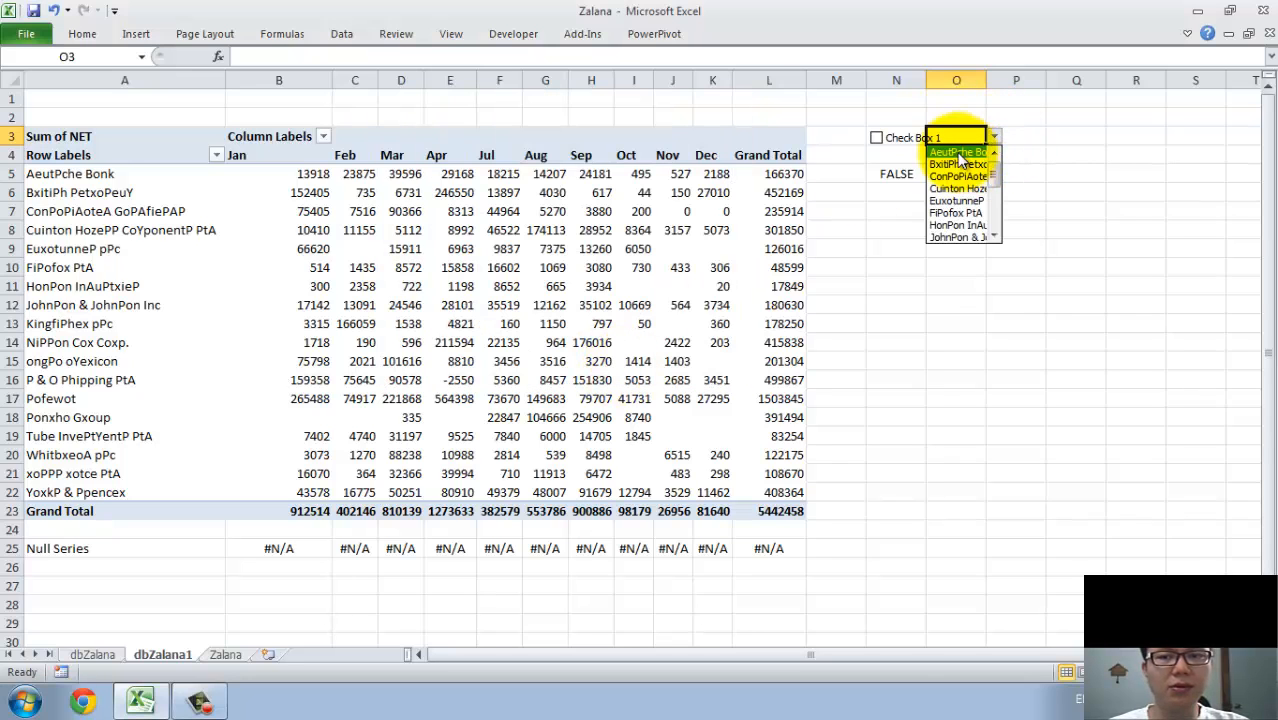
{"action": "left_click", "coordinate": [985, 79]}
{"action": "left_click", "coordinate": [985, 79]}
{"action": "left_click_drag", "start_coordinate": [985, 79], "coordinate": [1052, 80]}
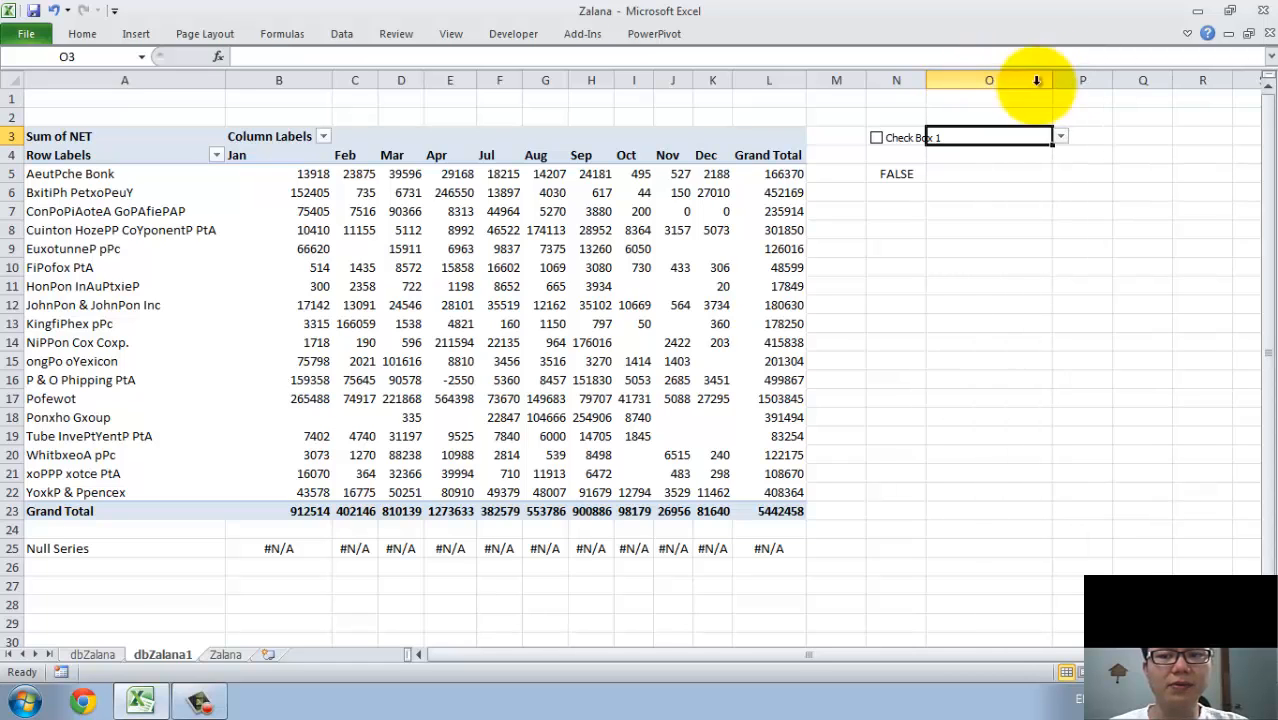
{"action": "left_click", "coordinate": [1060, 138]}
{"action": "left_click", "coordinate": [993, 164]}
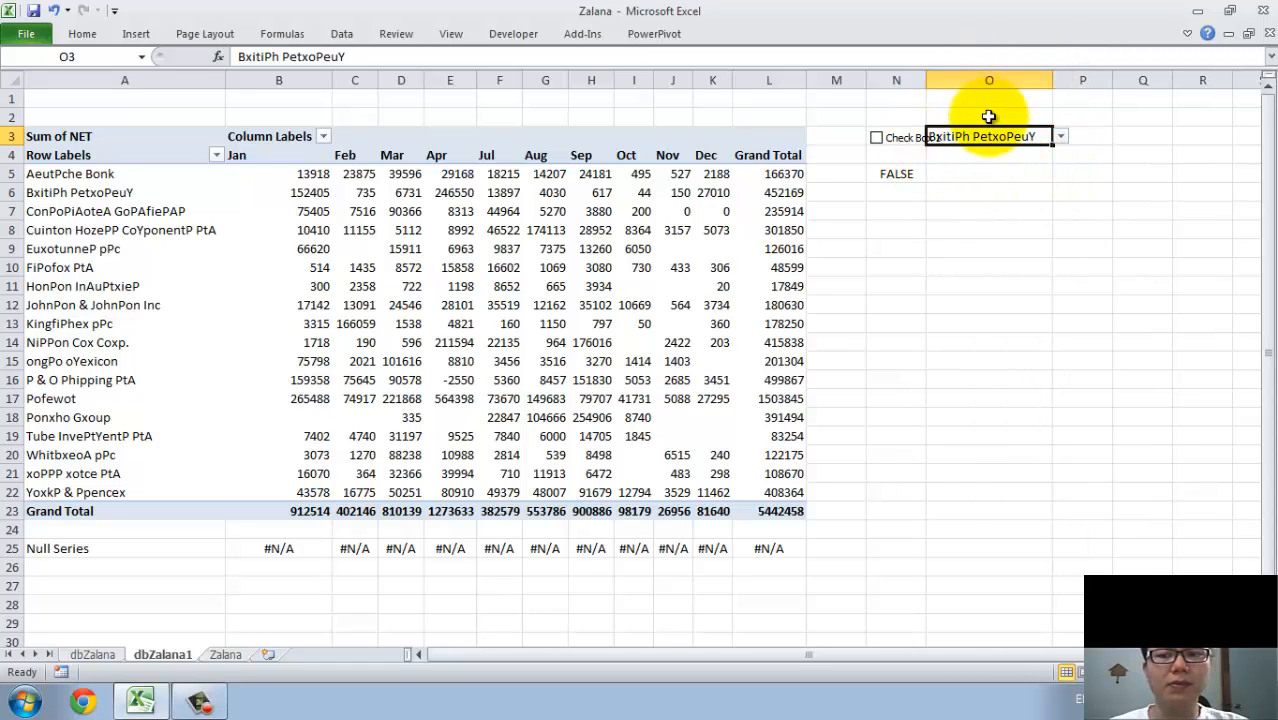
Widen columns O and N so the check box label and the customer drop-down do not overlap.
{"action": "left_click_drag", "start_coordinate": [1050, 82], "coordinate": [1075, 83]}
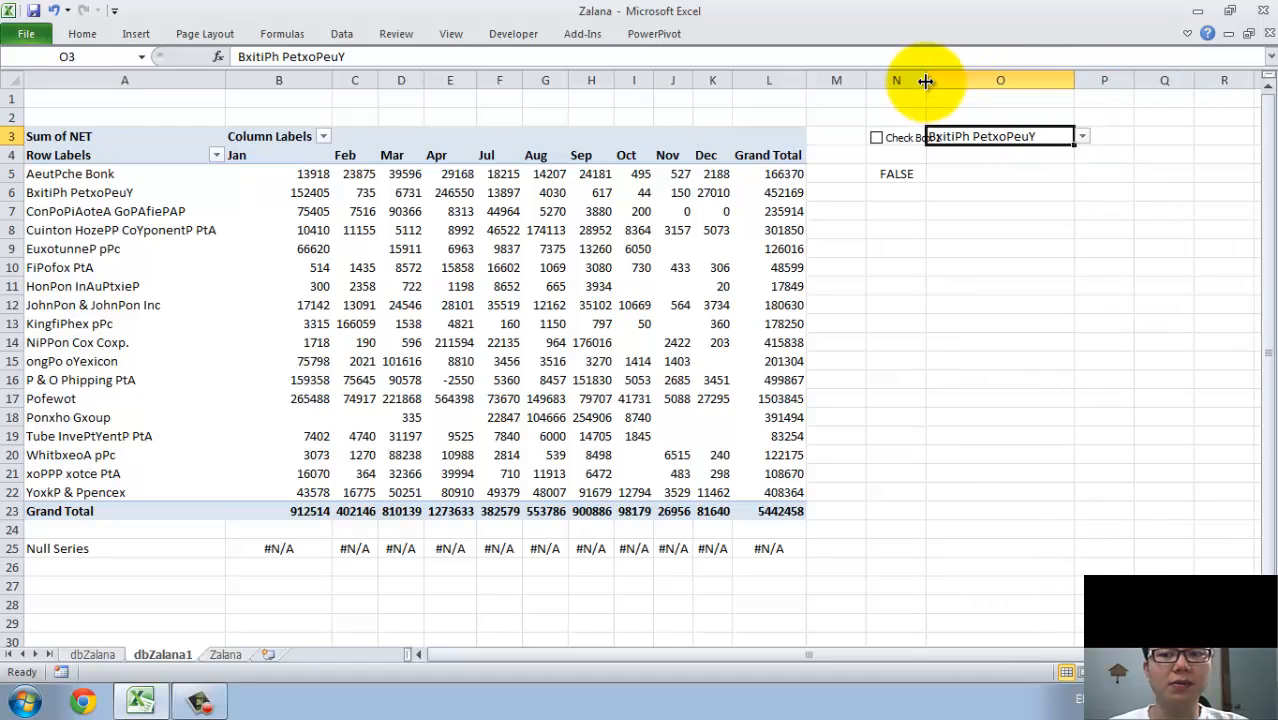
{"action": "left_click_drag", "start_coordinate": [927, 83], "coordinate": [950, 84]}
{"action": "left_click", "coordinate": [917, 187]}
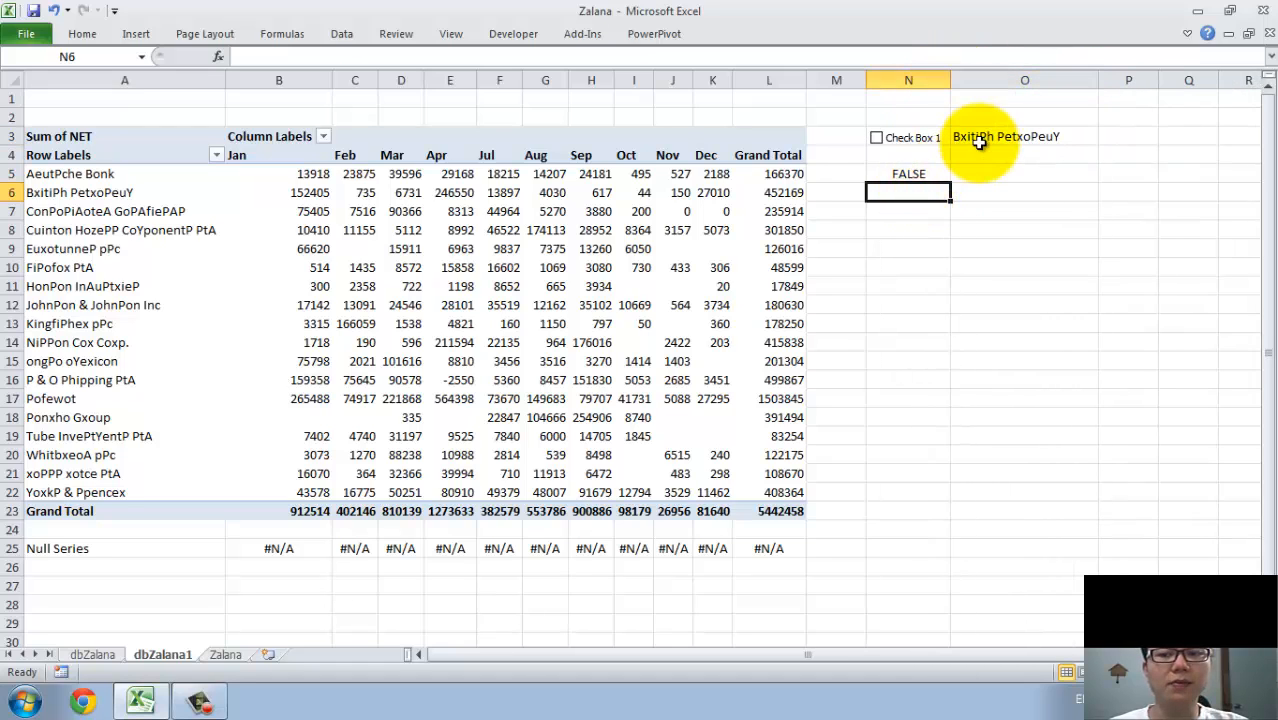
{"action": "left_click", "coordinate": [978, 142]}
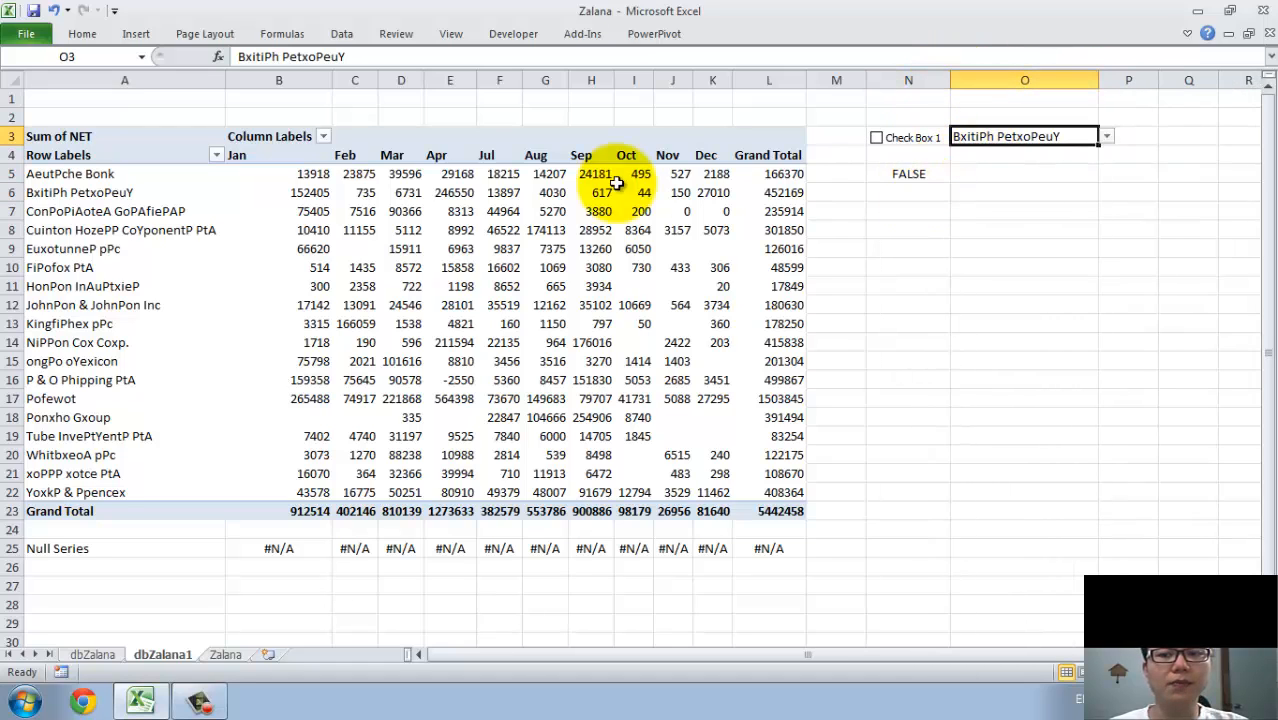
Open the old dbZalana sheet, dismiss its invalid reference warning, and delete the sheet.
{"action": "left_click", "coordinate": [92, 654]}
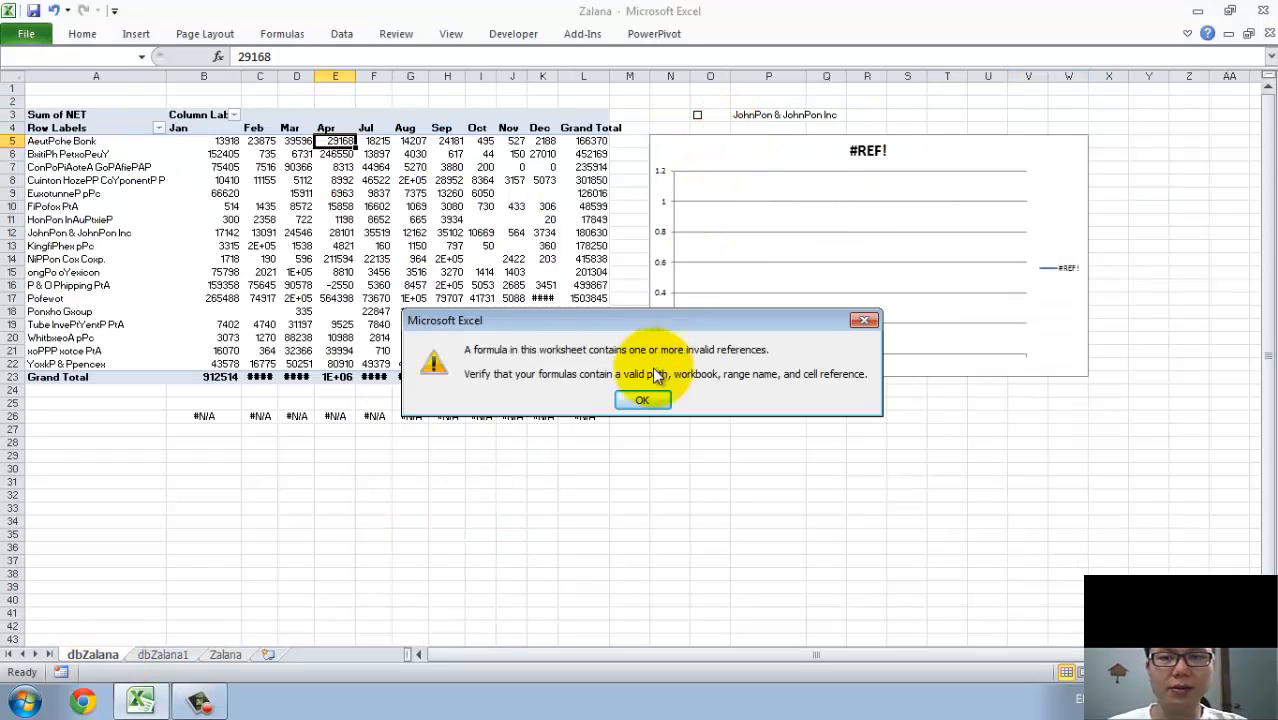
{"action": "left_click", "coordinate": [641, 403]}
{"action": "left_click", "coordinate": [756, 145]}
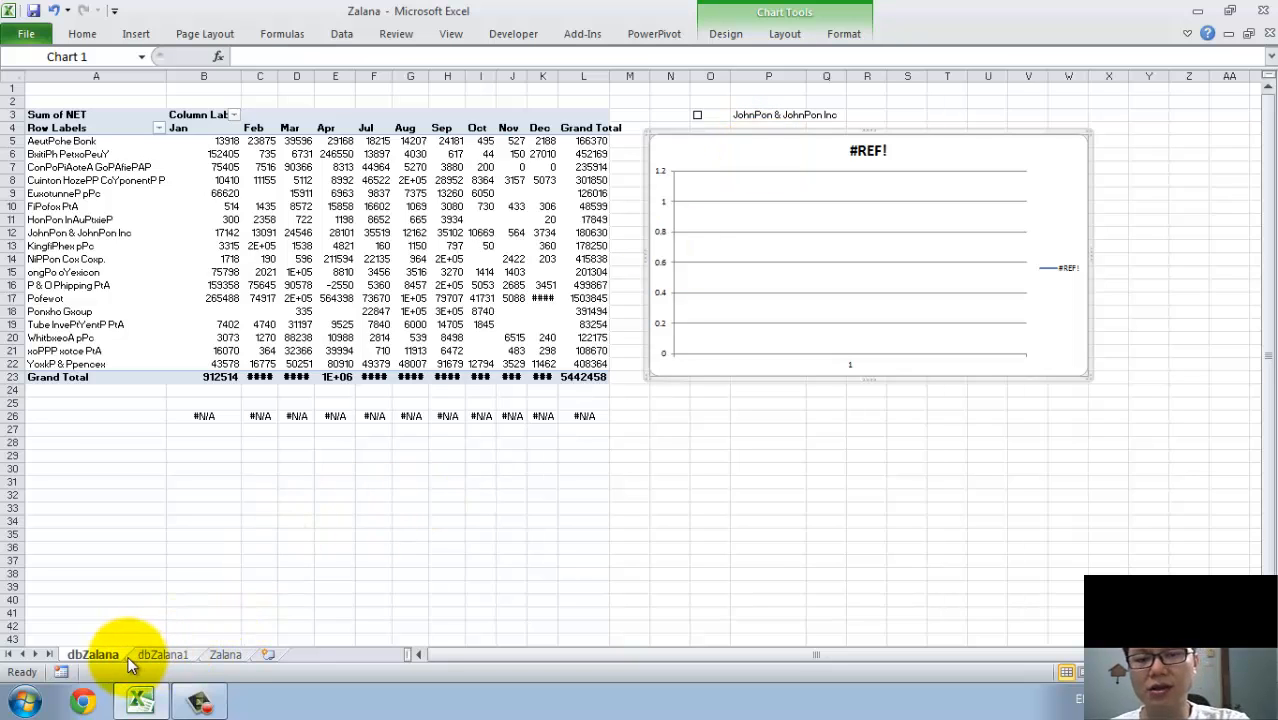
{"action": "right_click", "coordinate": [94, 654]}
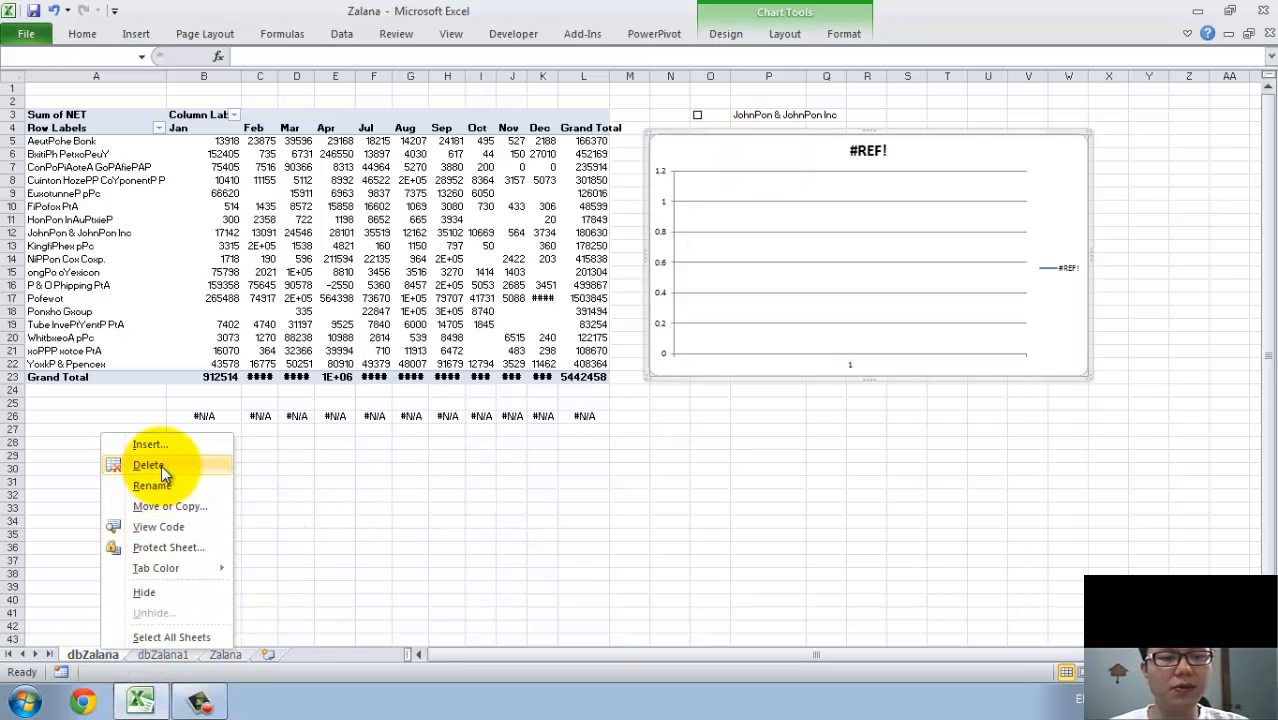
{"action": "left_click", "coordinate": [155, 465]}
{"action": "left_click", "coordinate": [683, 396]}
{"action": "left_click", "coordinate": [705, 323]}
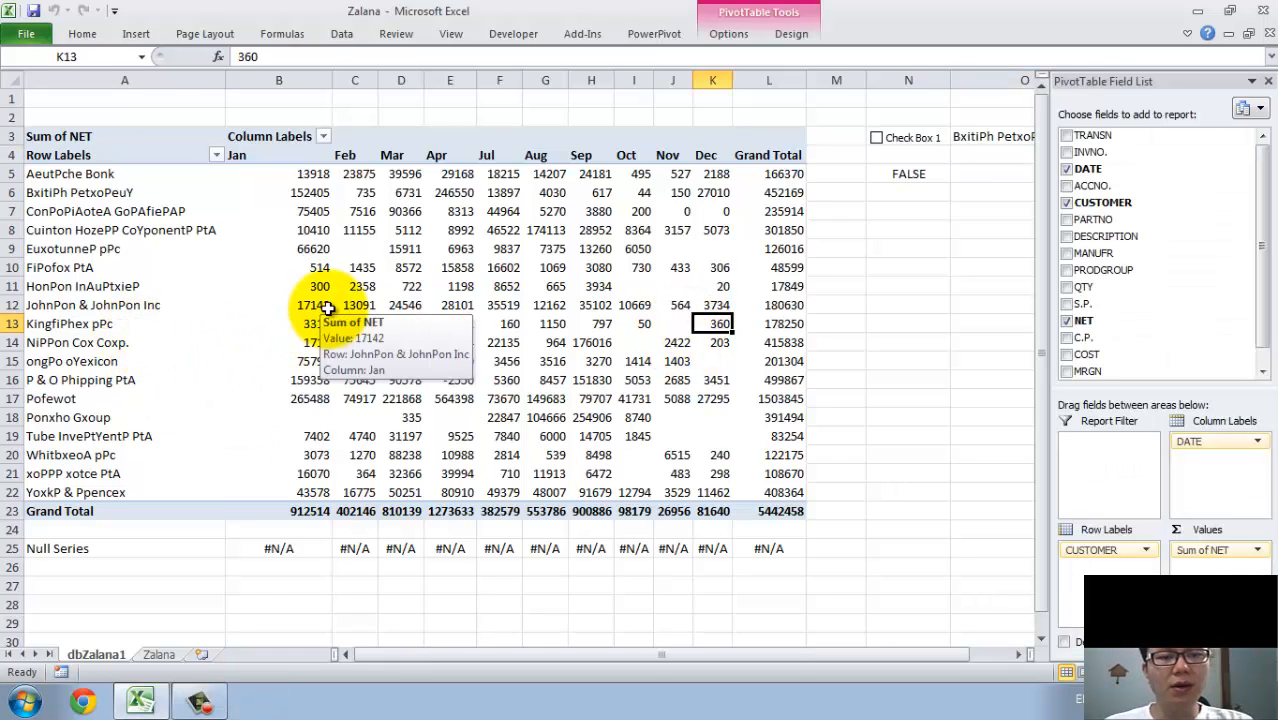
Name the null series range B25:L25 Null_Series.
{"action": "left_click_drag", "start_coordinate": [252, 556], "coordinate": [770, 558]}
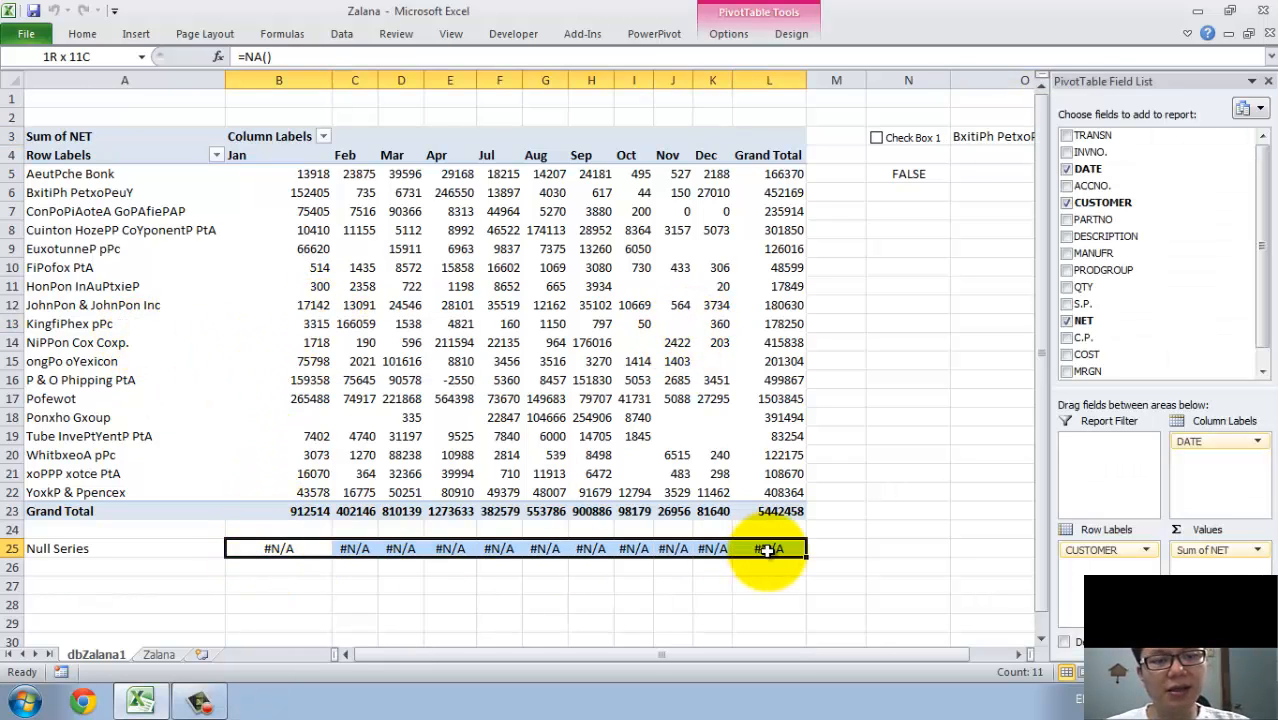
{"action": "left_click", "coordinate": [107, 57]}
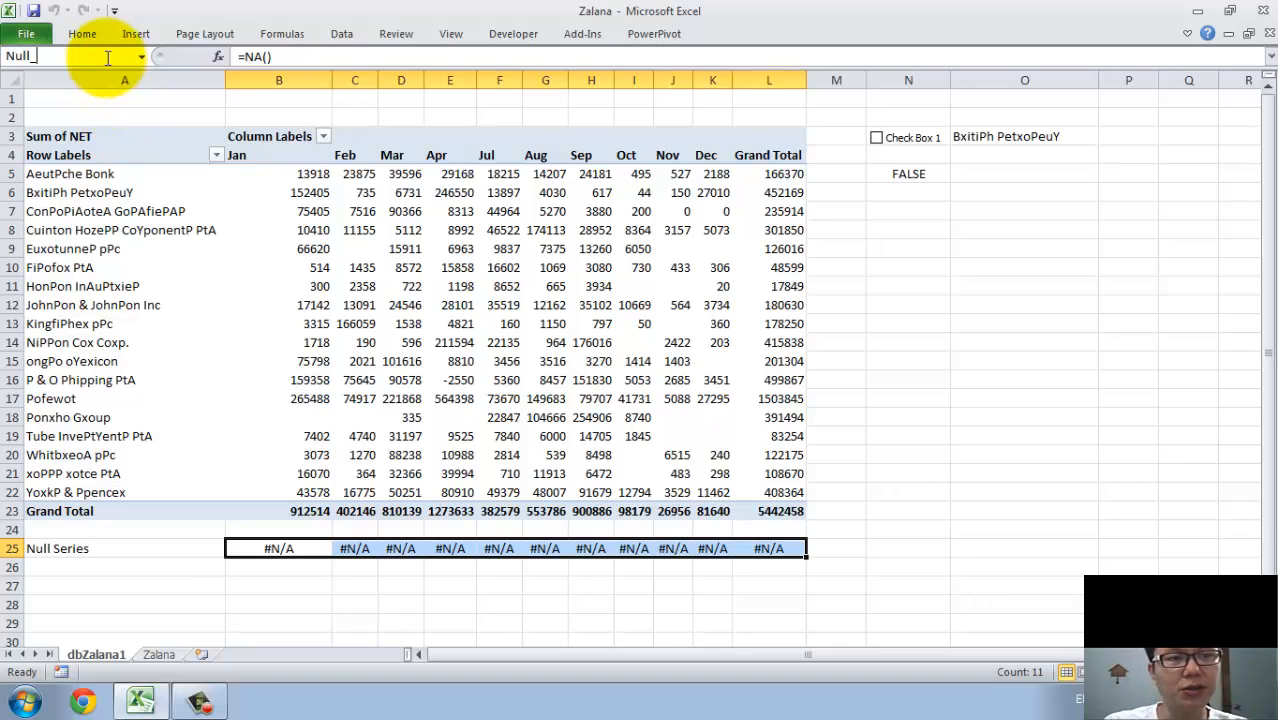
{"action": "type", "text": "Null_Serie"}
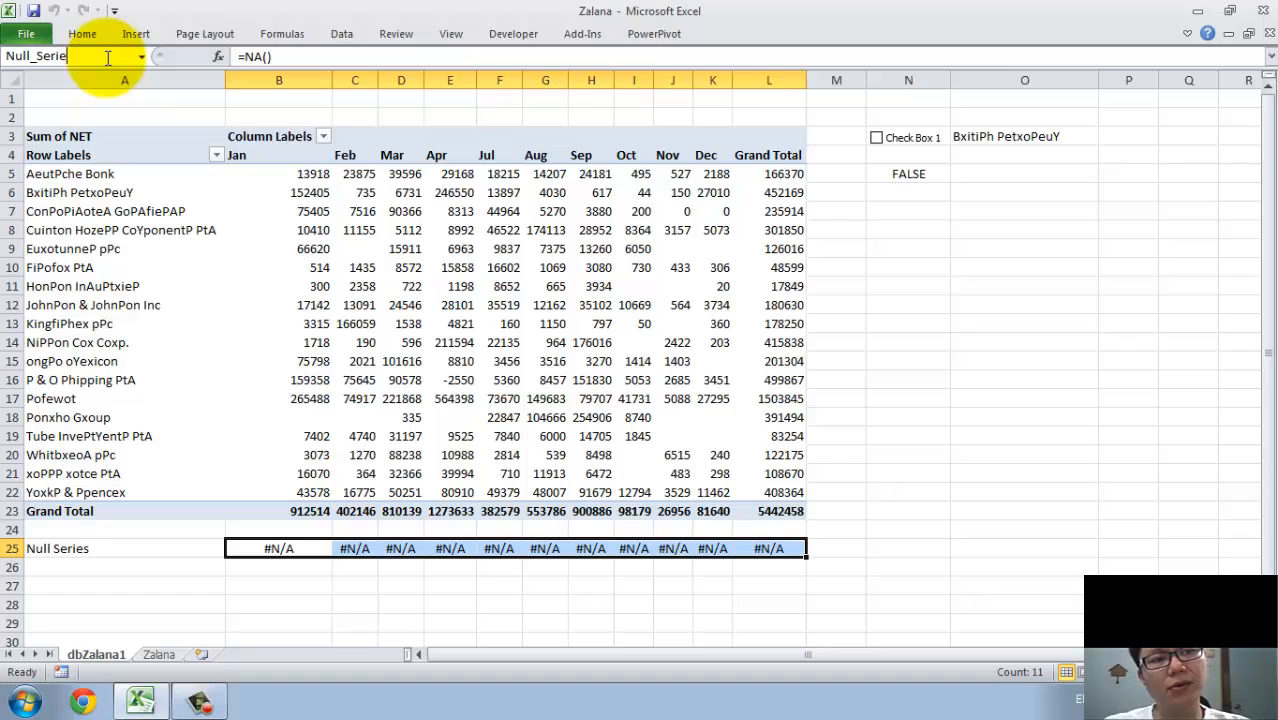
{"action": "type", "text": "s"}
{"action": "key", "text": "Return"}
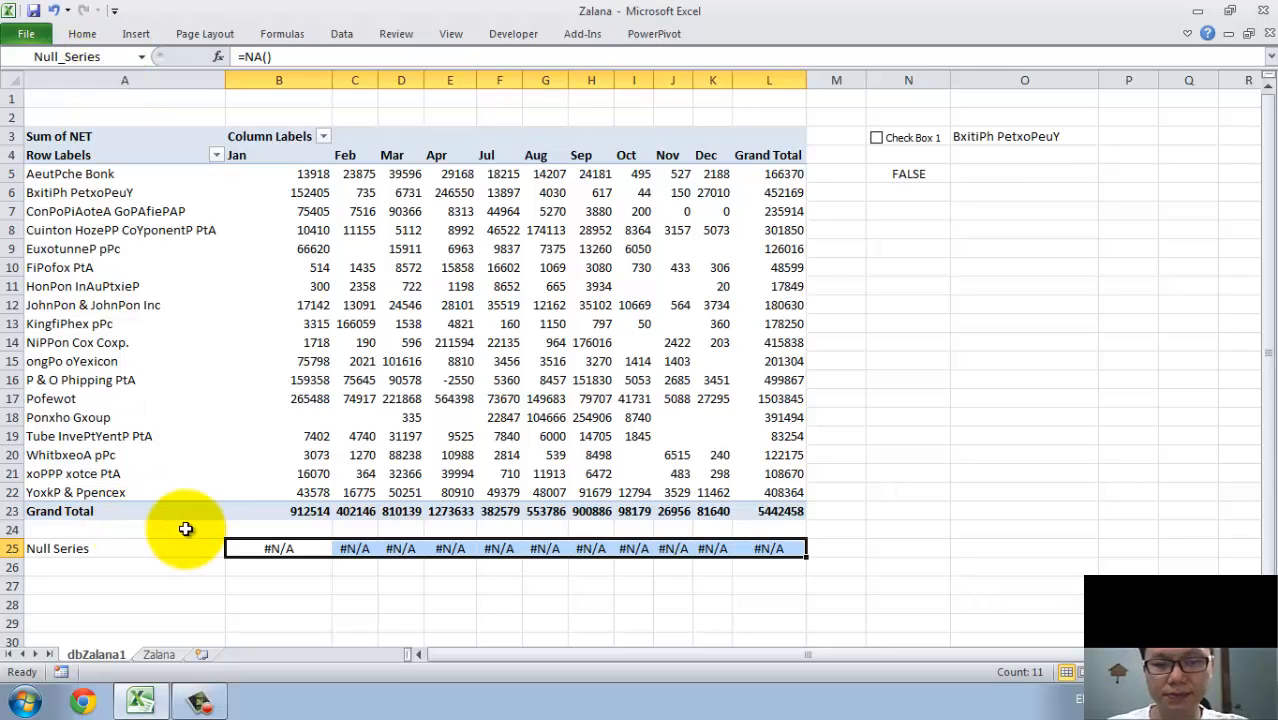
Examine the customer drop-down in O3 and the selected customer's monthly sales in row 6 of the PivotTable.
{"action": "left_click", "coordinate": [888, 140]}
{"action": "left_click", "coordinate": [888, 140]}
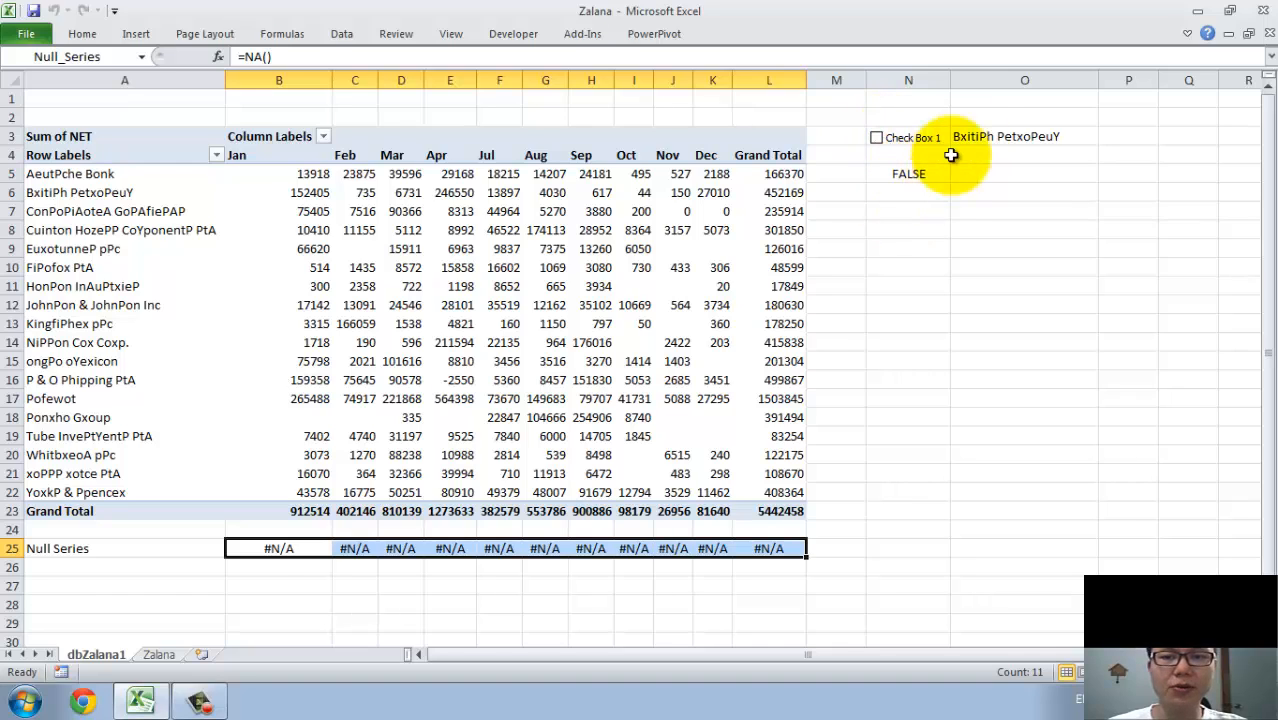
{"action": "left_click", "coordinate": [982, 140]}
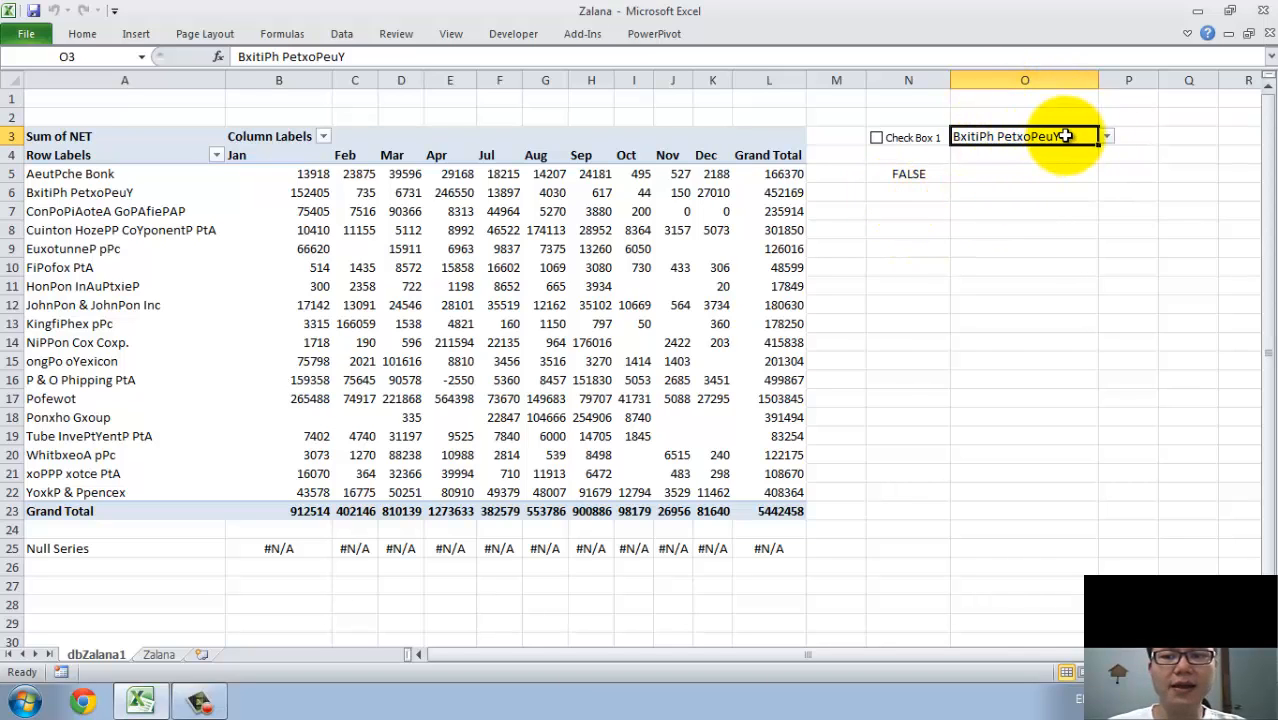
{"action": "left_click", "coordinate": [989, 114]}
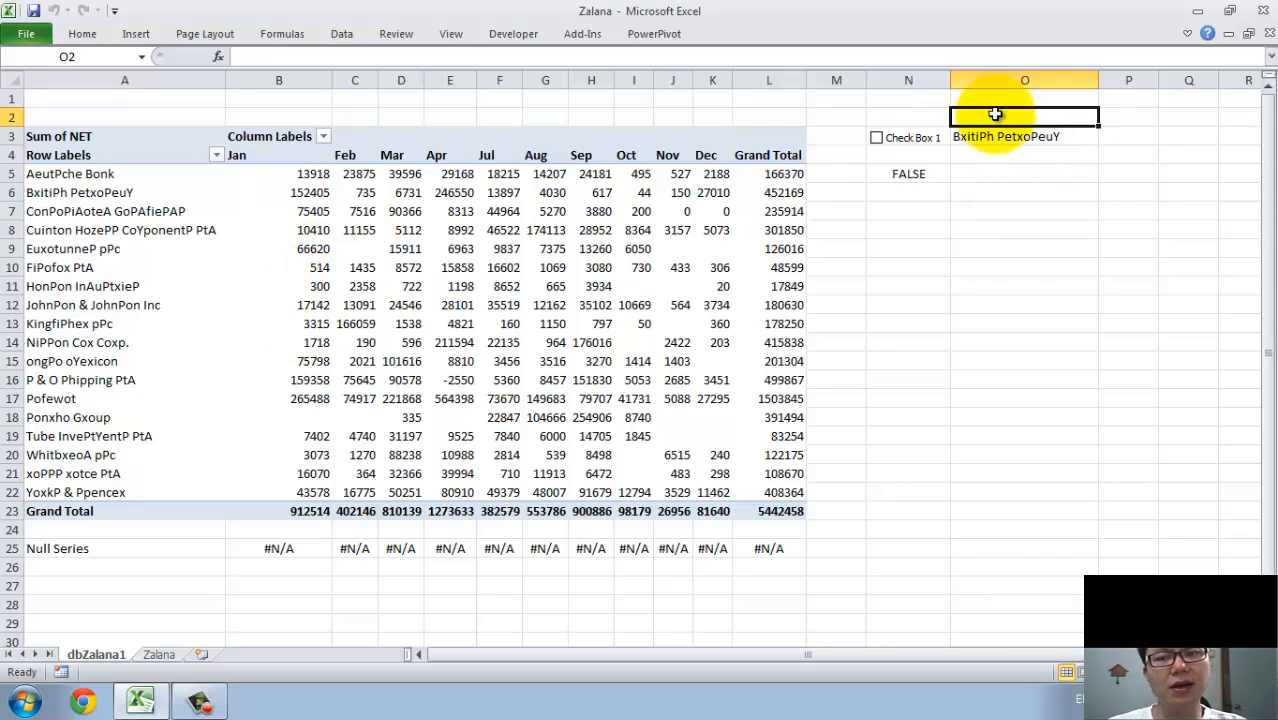
{"action": "left_click", "coordinate": [988, 136]}
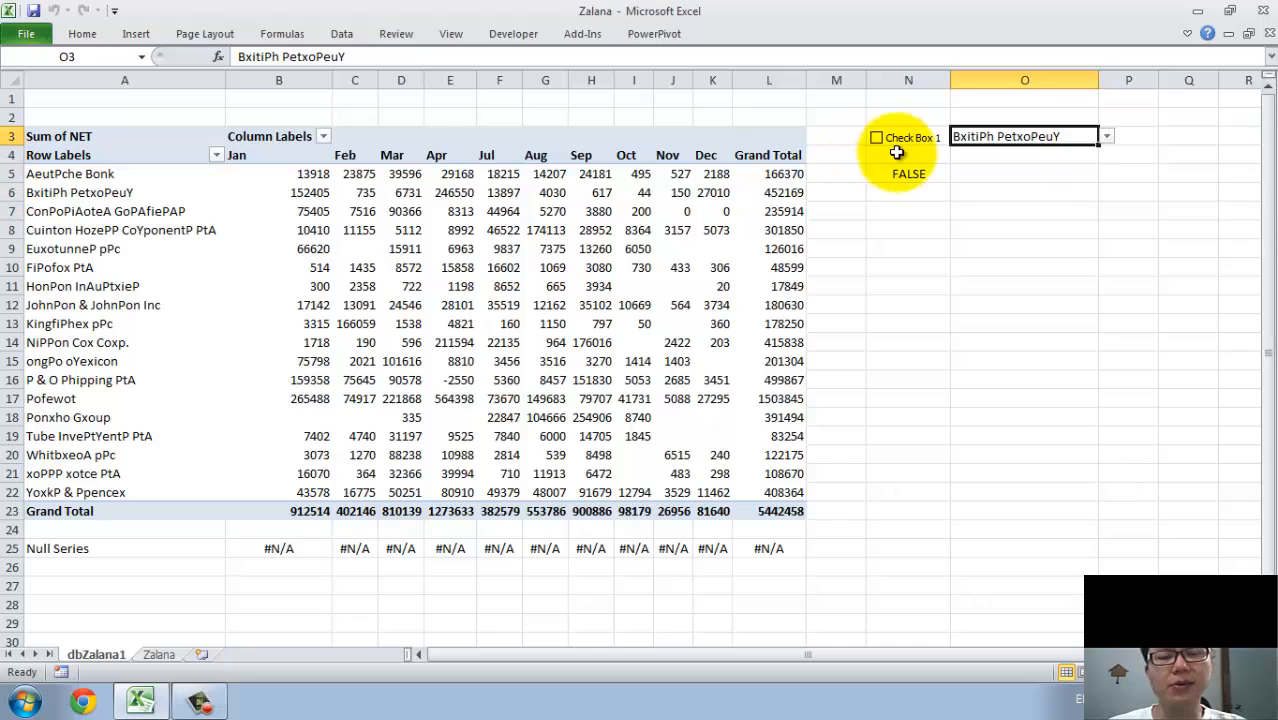
{"action": "left_click", "coordinate": [1107, 136]}
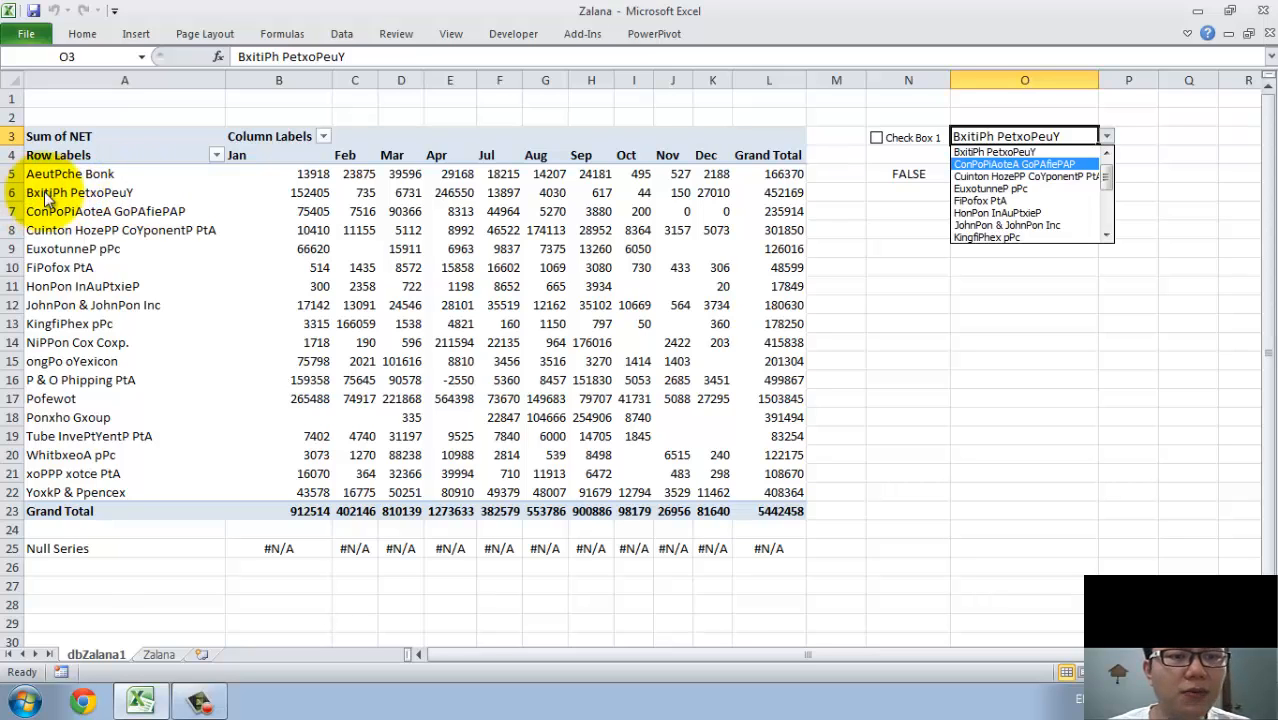
{"action": "left_click", "coordinate": [240, 191]}
{"action": "left_click_drag", "start_coordinate": [240, 191], "coordinate": [803, 198]}
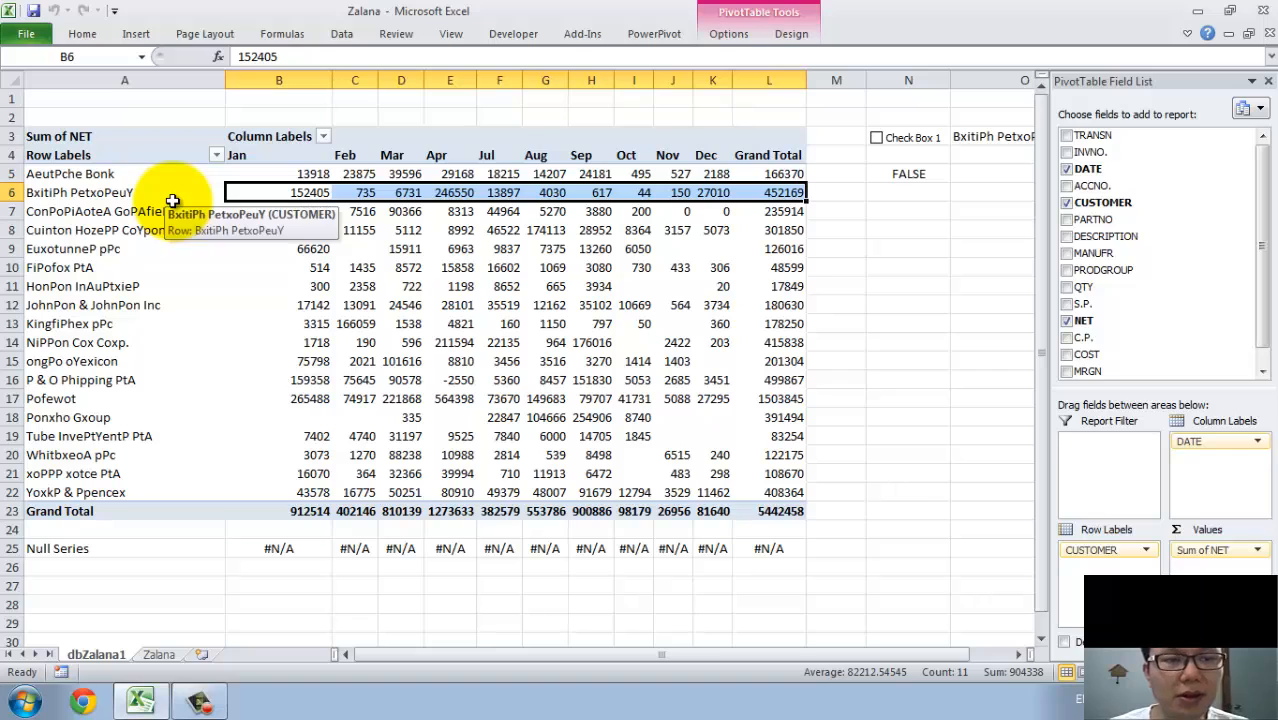
{"action": "left_click_drag", "start_coordinate": [713, 193], "coordinate": [230, 191]}
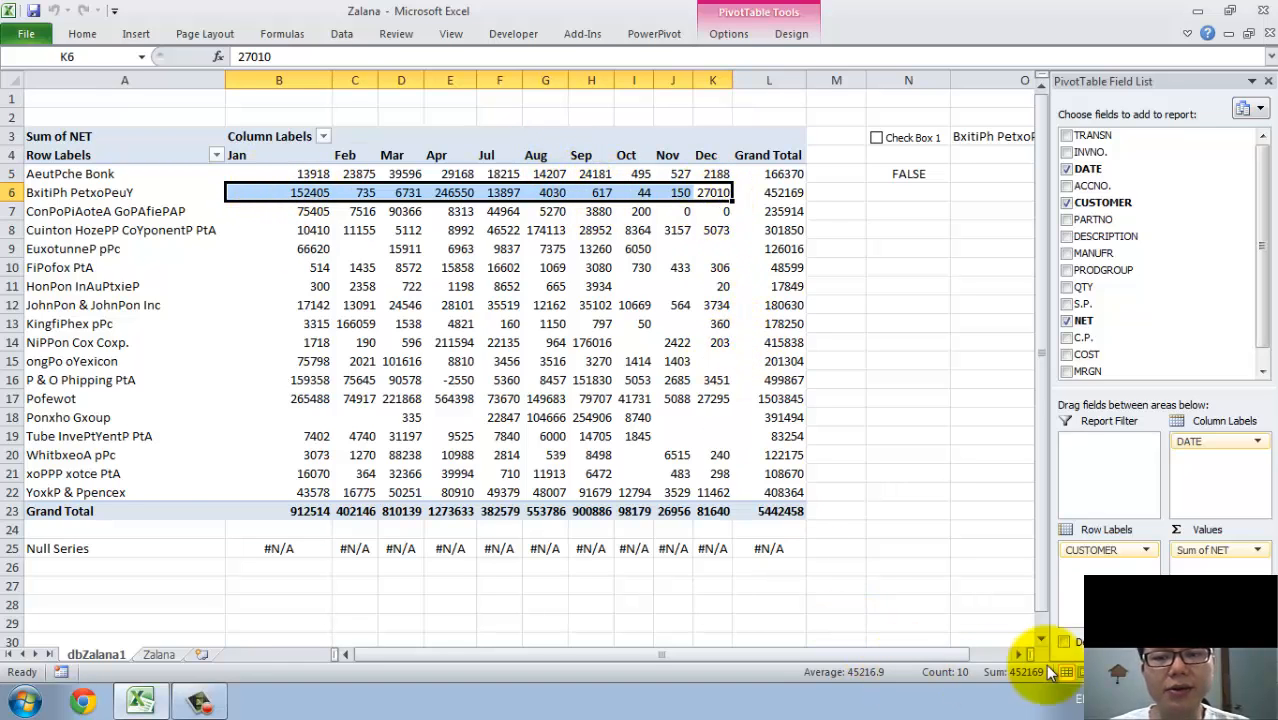
{"action": "left_click", "coordinate": [1020, 658]}
{"action": "left_click", "coordinate": [824, 137]}
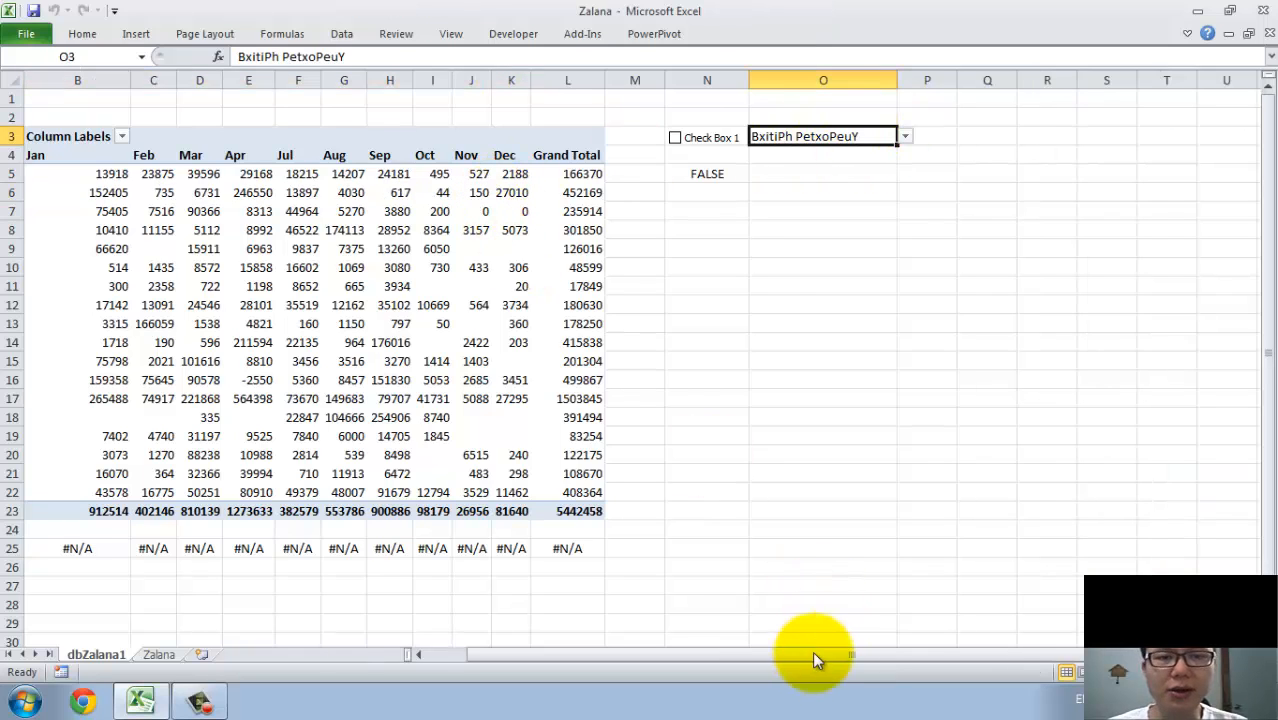
{"action": "left_click_drag", "start_coordinate": [812, 655], "coordinate": [779, 655]}
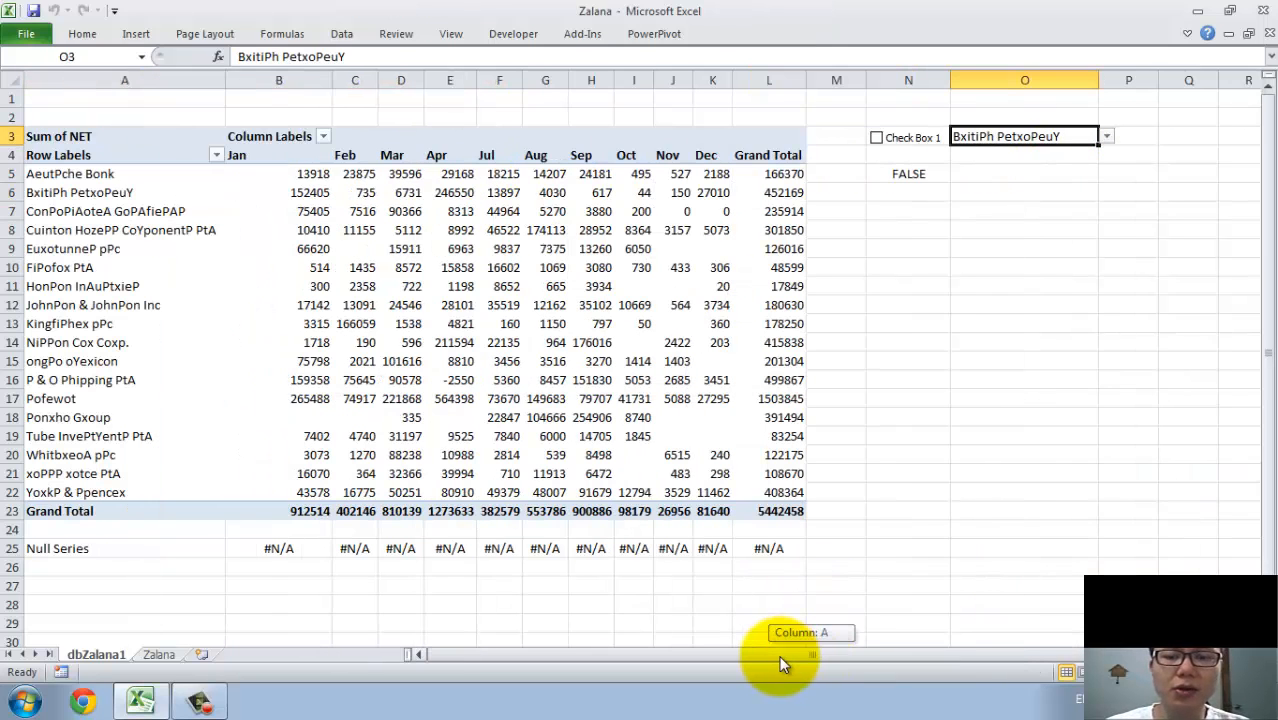
{"action": "left_click", "coordinate": [492, 112]}
{"action": "left_click", "coordinate": [500, 97]}
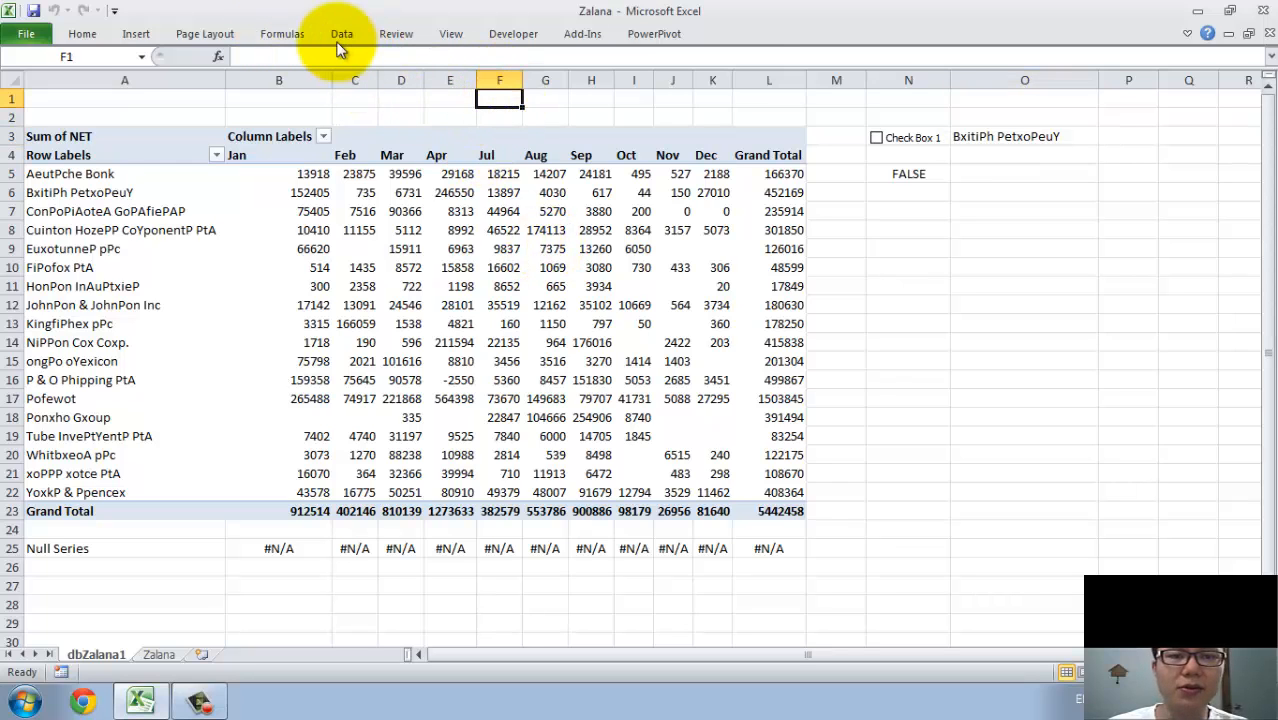
{"action": "left_click", "coordinate": [285, 37]}
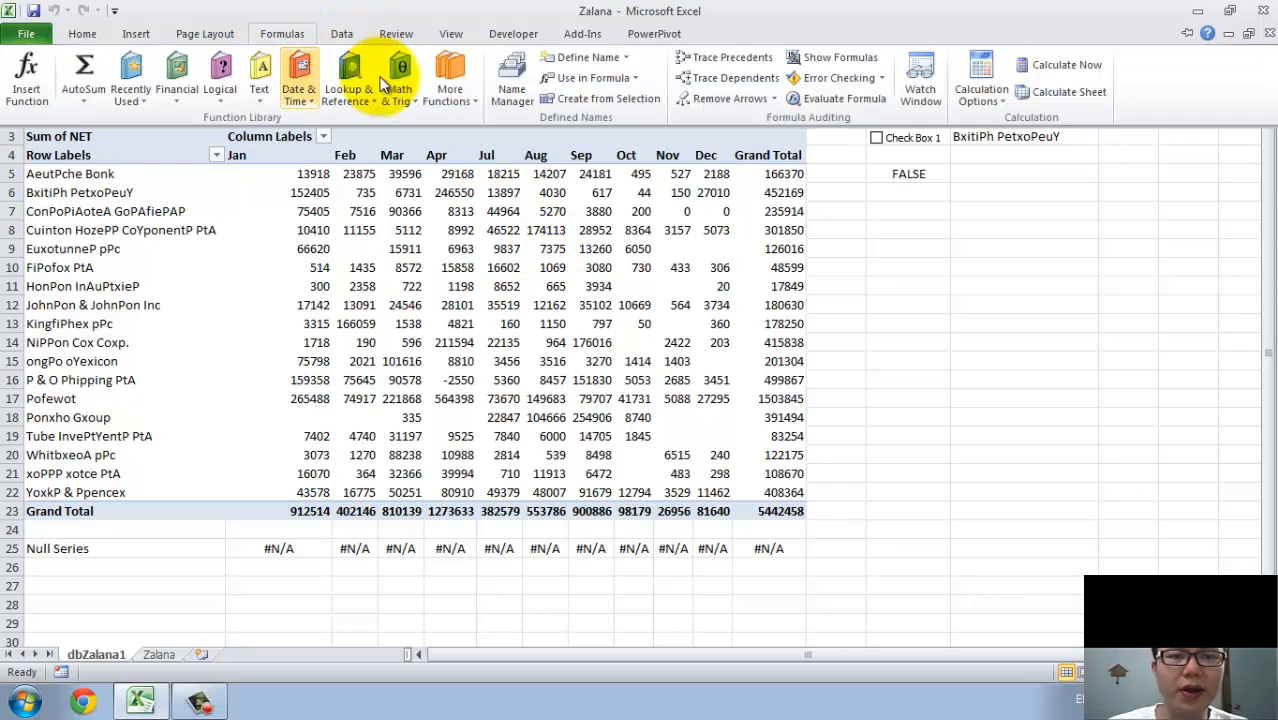
{"action": "left_click", "coordinate": [502, 100]}
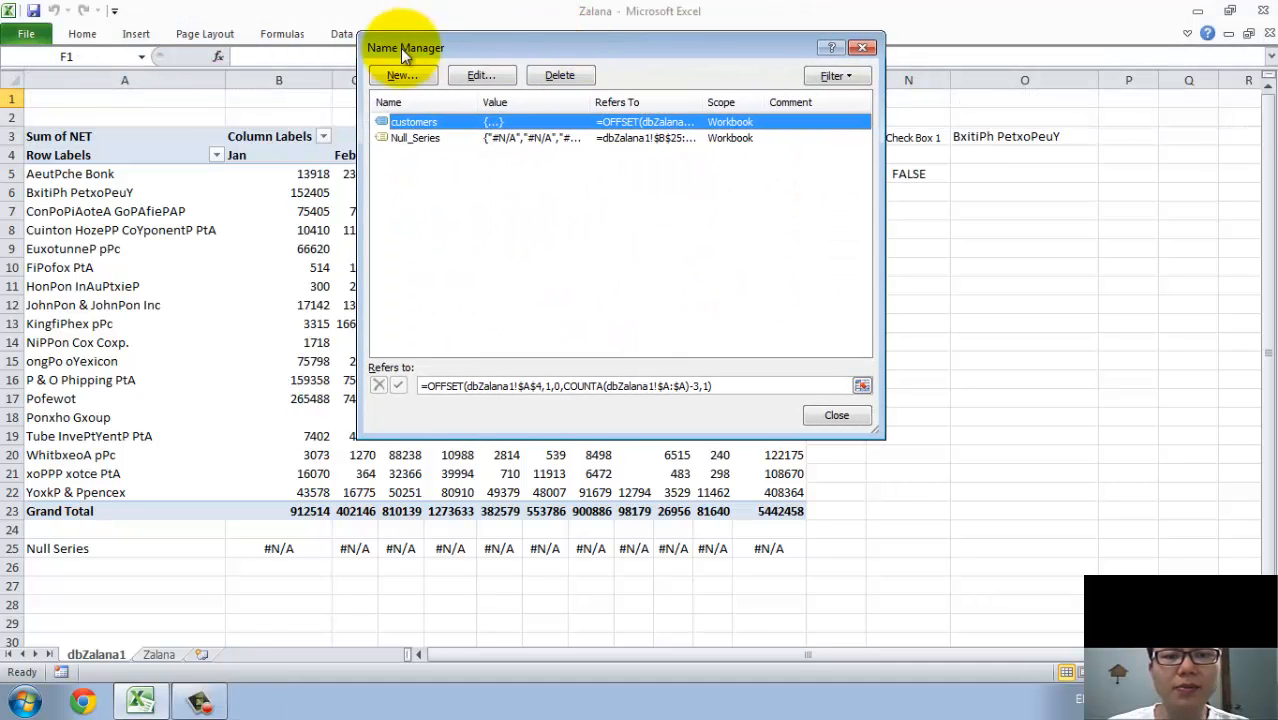
{"action": "left_click", "coordinate": [404, 77]}
{"action": "left_click_drag", "start_coordinate": [408, 100], "coordinate": [388, 318]}
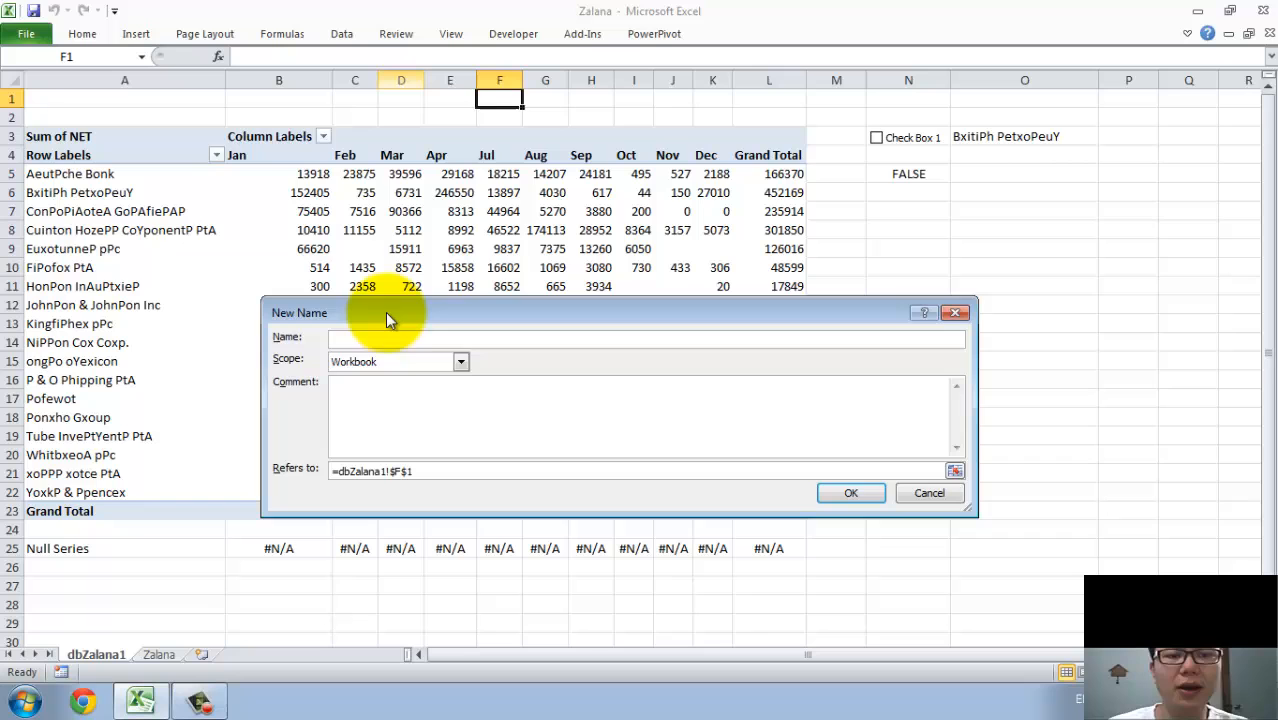
{"action": "left_click", "coordinate": [928, 494]}
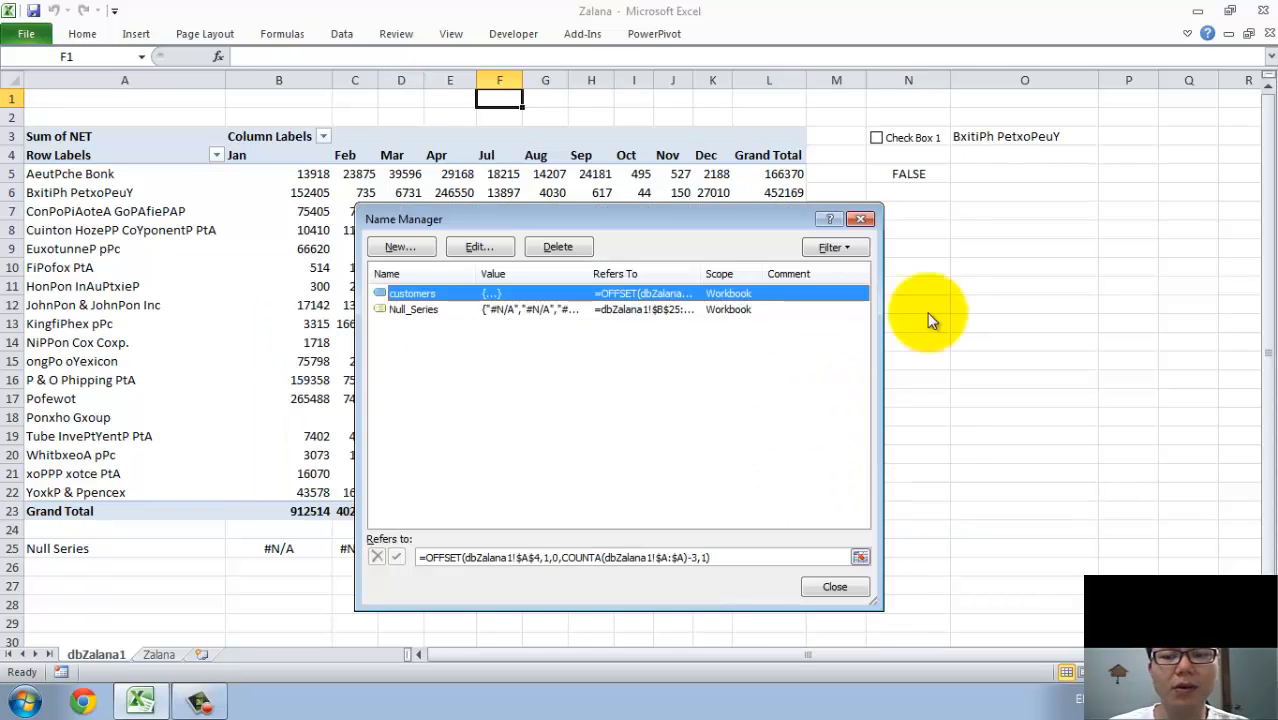
{"action": "left_click", "coordinate": [833, 589]}
Name the customer drop-down cell O3 cust1Name.
{"action": "left_click", "coordinate": [1002, 140]}
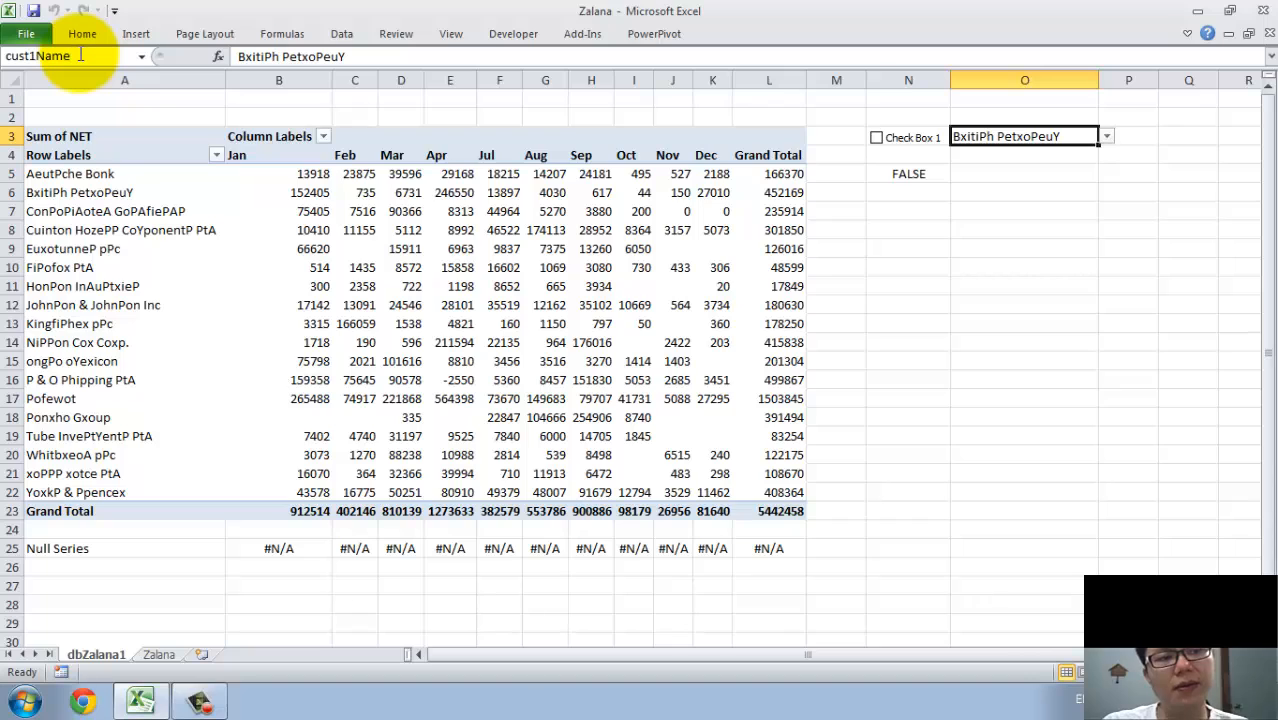
{"action": "key", "text": "Return"}
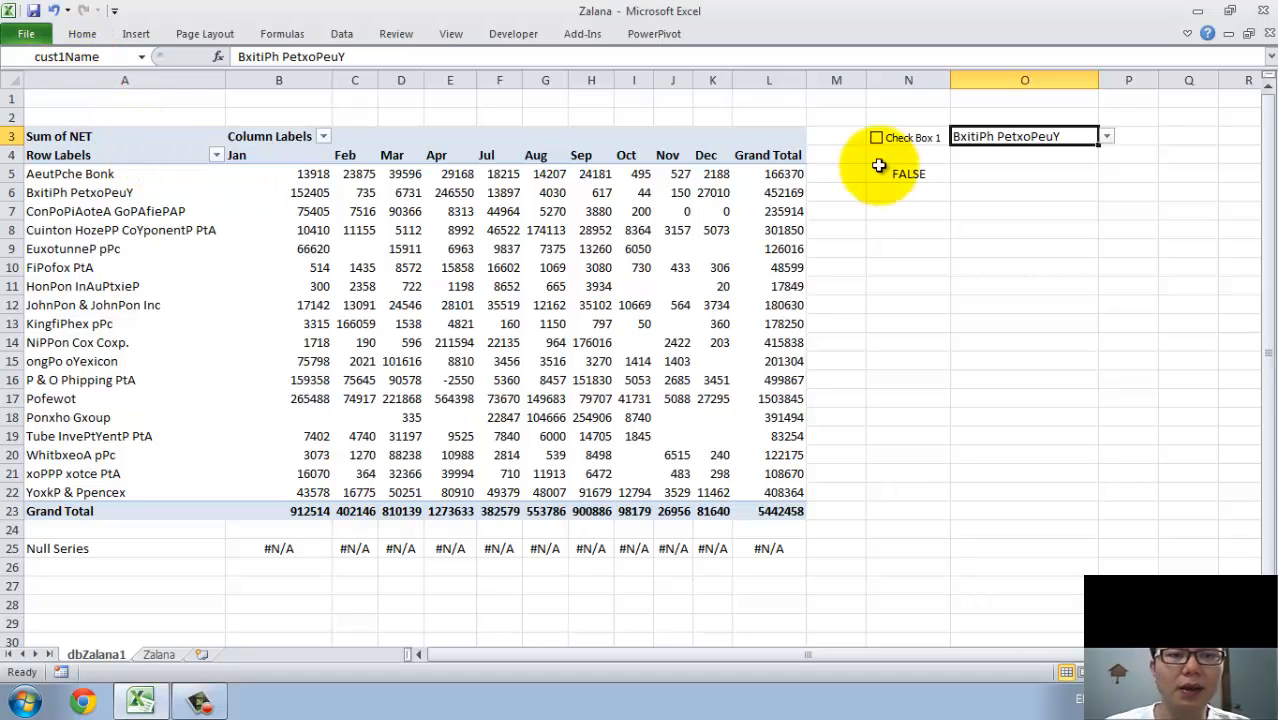
Start a new workbook-scoped defined name called cust1Series in the Name Manager.
{"action": "left_click", "coordinate": [80, 193]}
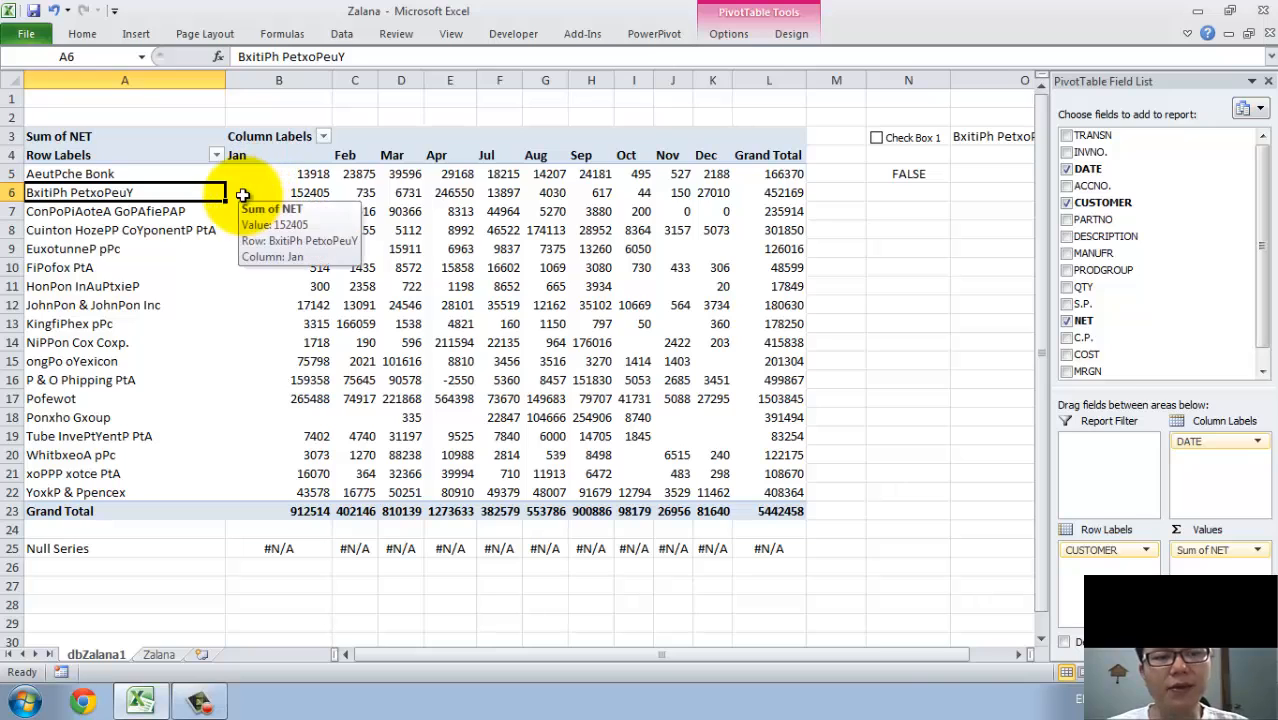
{"action": "left_click_drag", "start_coordinate": [235, 193], "coordinate": [713, 194]}
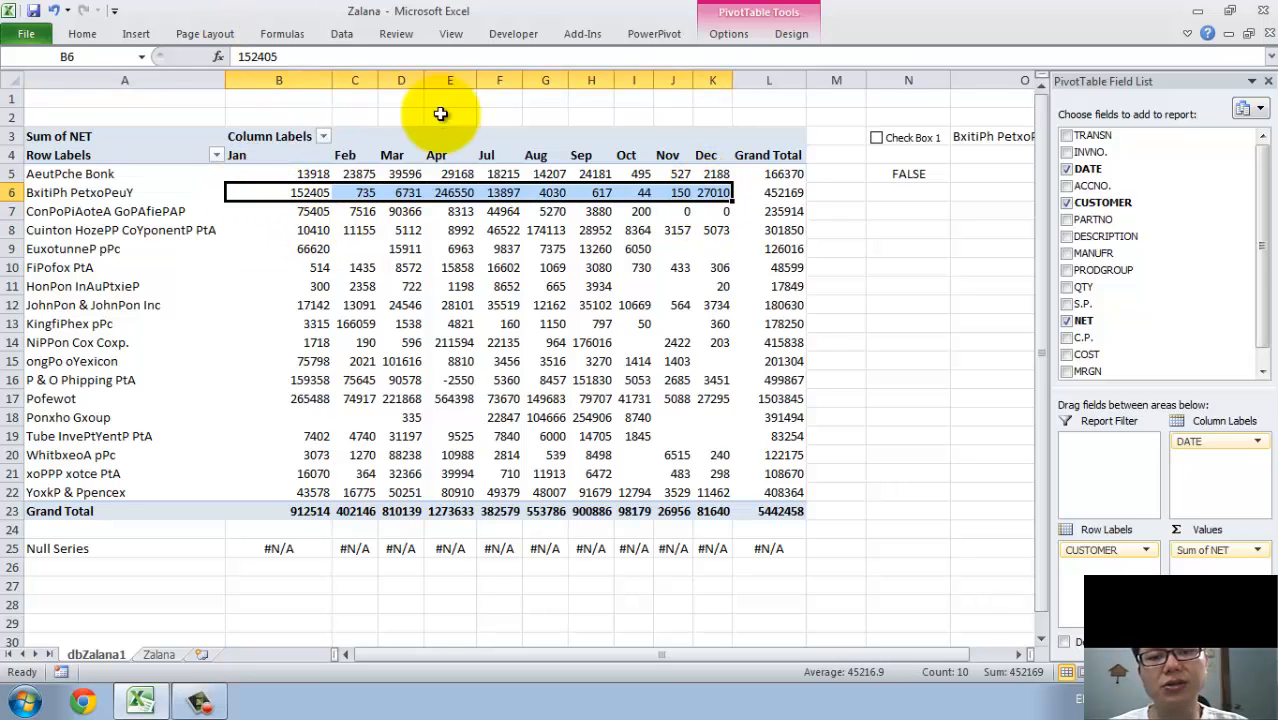
{"action": "left_click", "coordinate": [499, 99]}
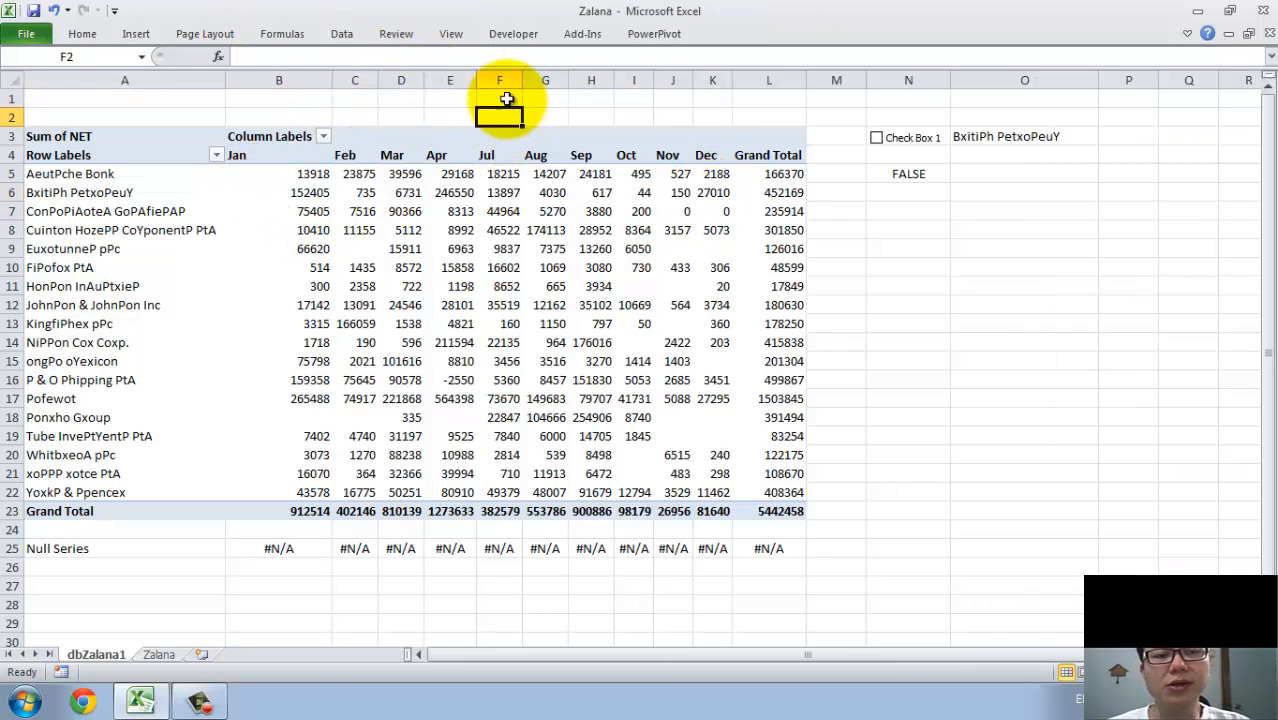
{"action": "left_click", "coordinate": [300, 33]}
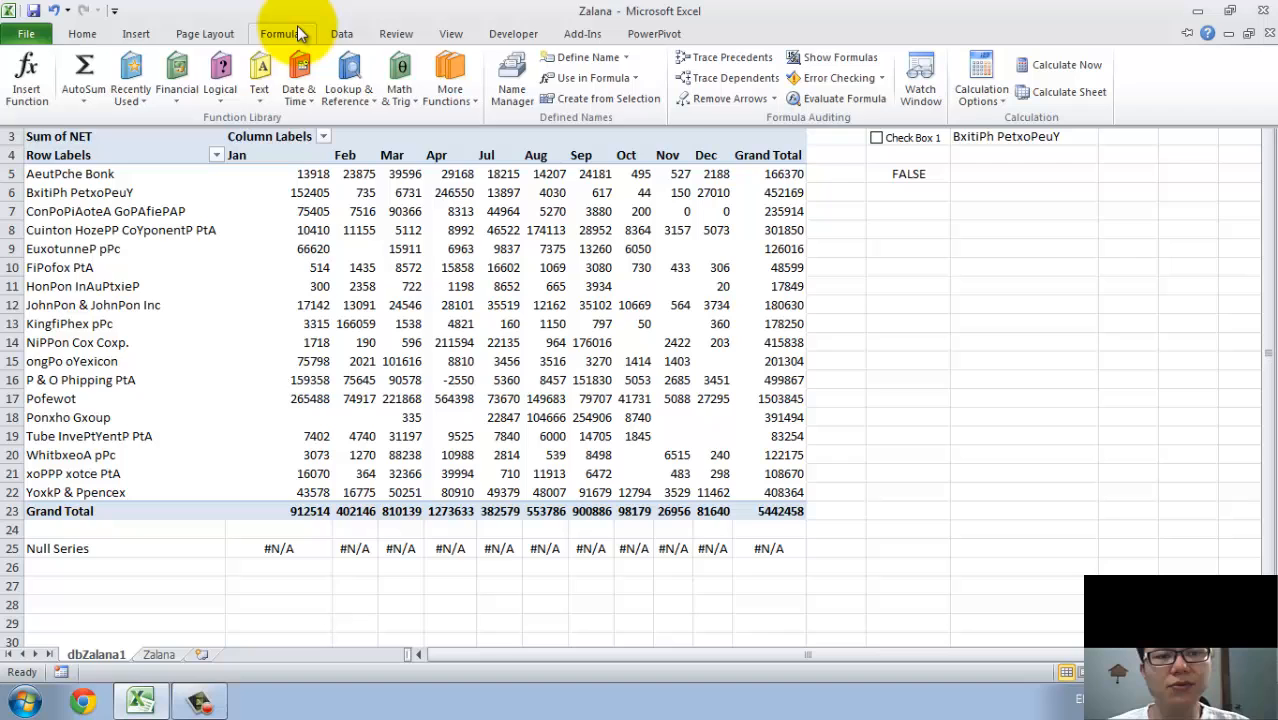
{"action": "left_click", "coordinate": [510, 90]}
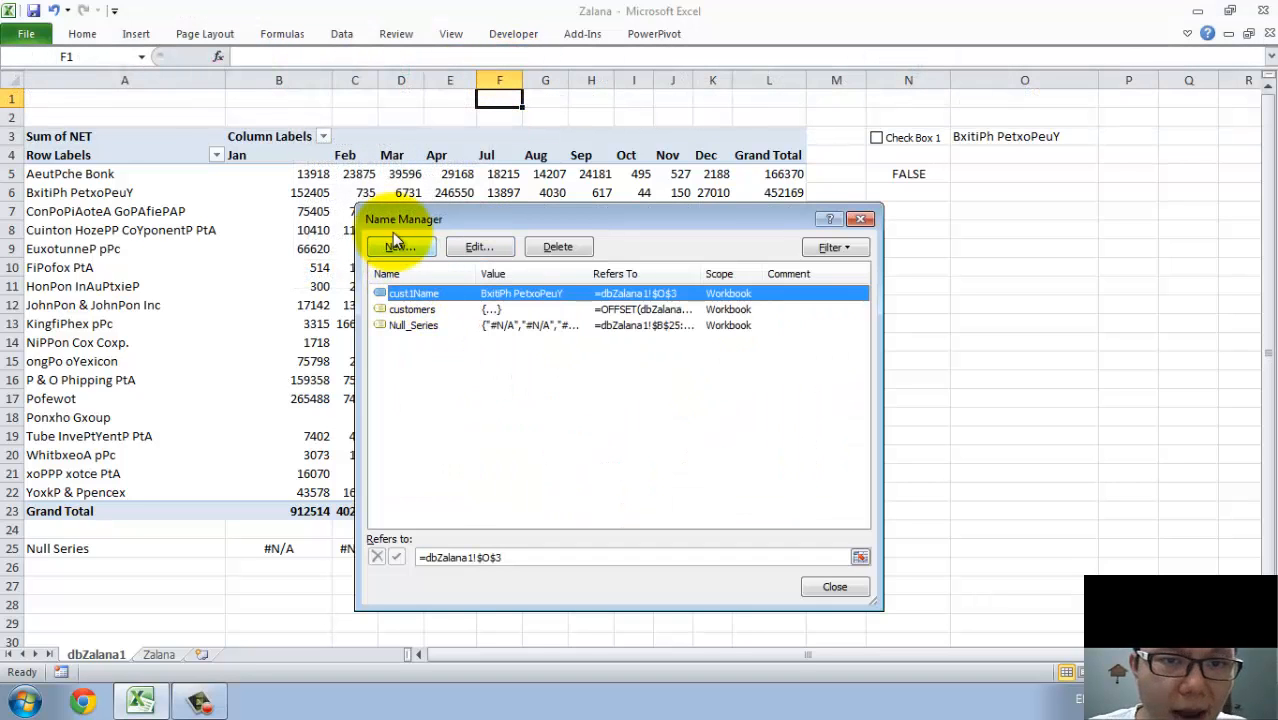
{"action": "left_click", "coordinate": [412, 245]}
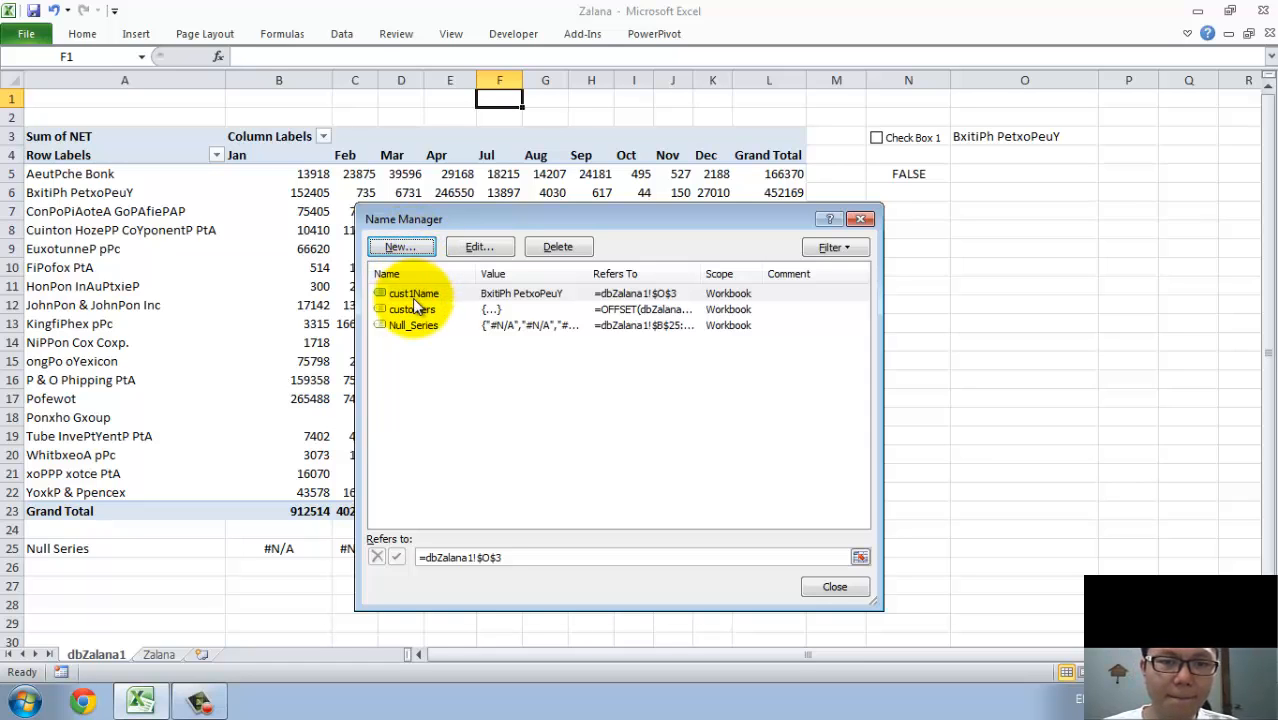
{"action": "left_click", "coordinate": [400, 247]}
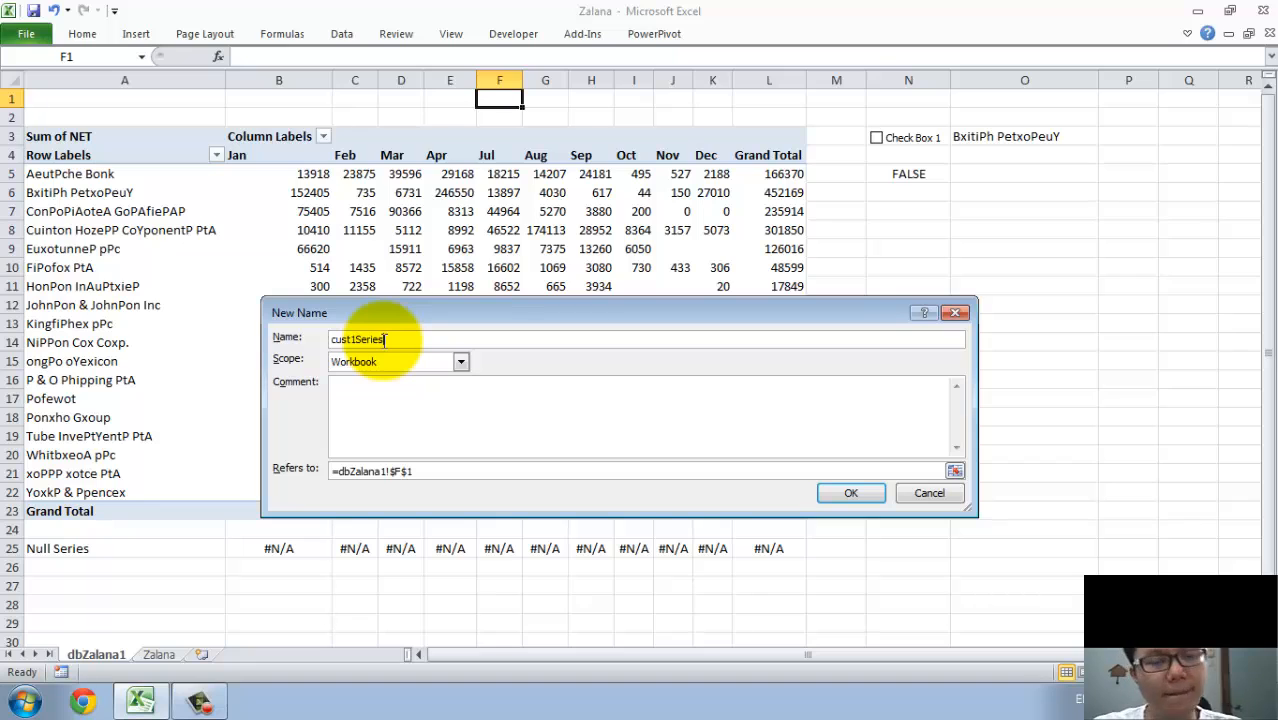
Begin the reference of cust1Series with an OFFSET from dbZalana1!$A$4 whose row argument is a MATCH looking up dbZalana1!$O$3.
{"action": "left_click", "coordinate": [336, 471]}
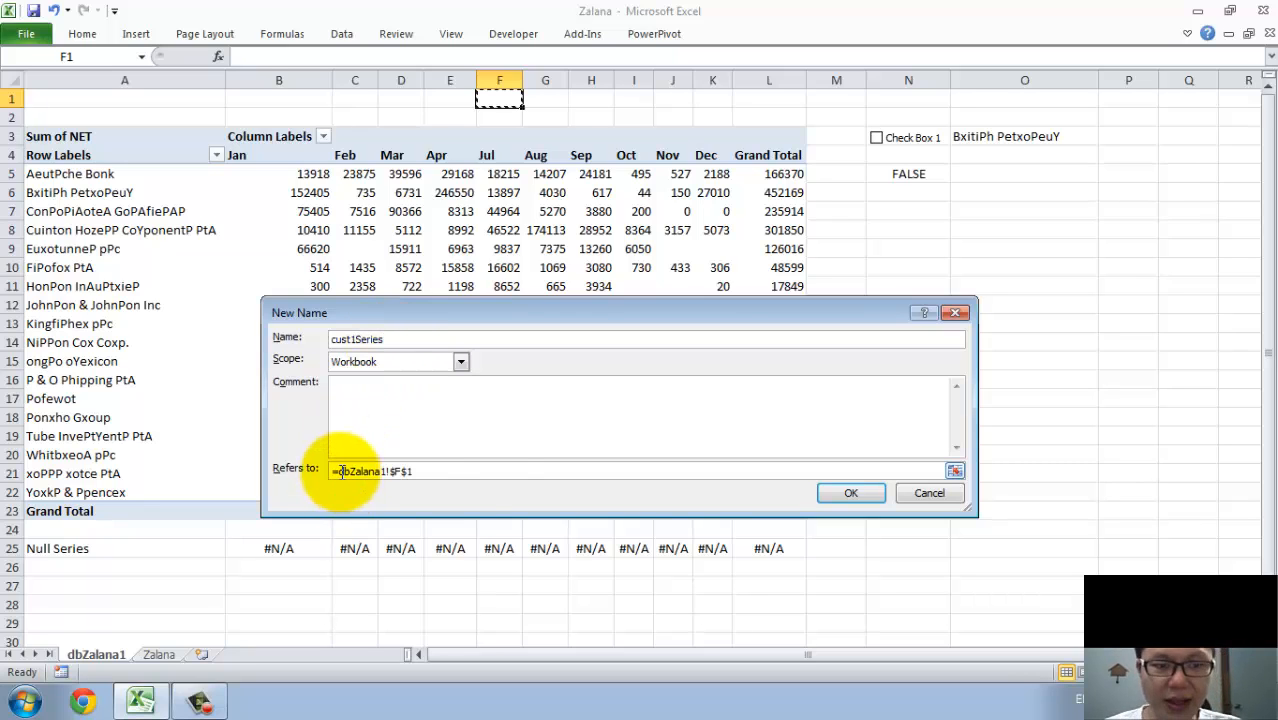
{"action": "double_click", "coordinate": [484, 465]}
{"action": "type", "text": "OFFSET("}
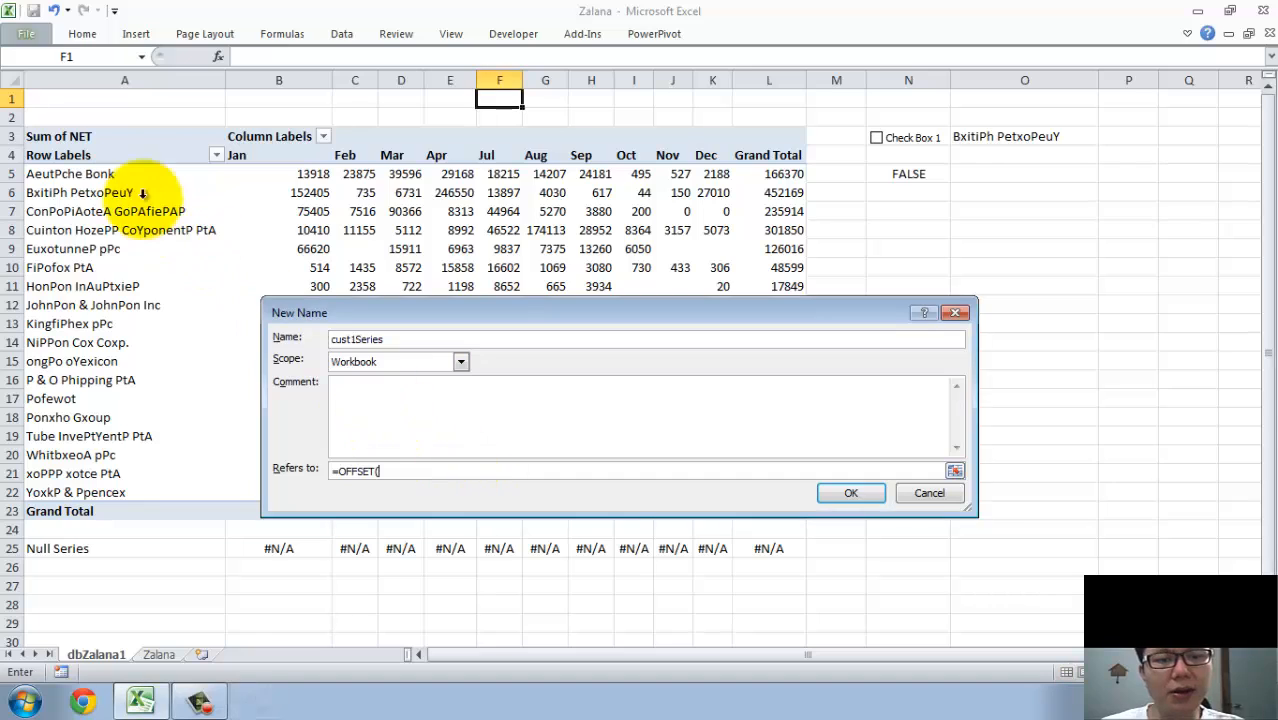
{"action": "left_click", "coordinate": [112, 160]}
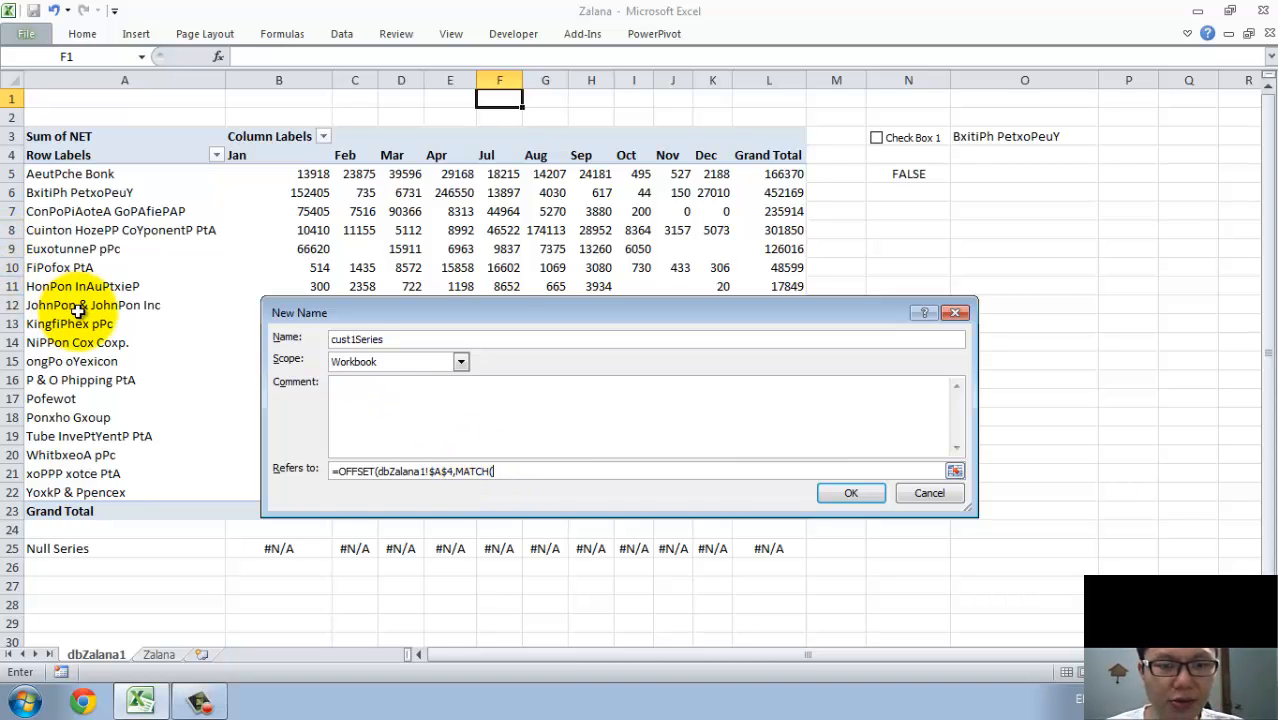
{"action": "left_click", "coordinate": [972, 133]}
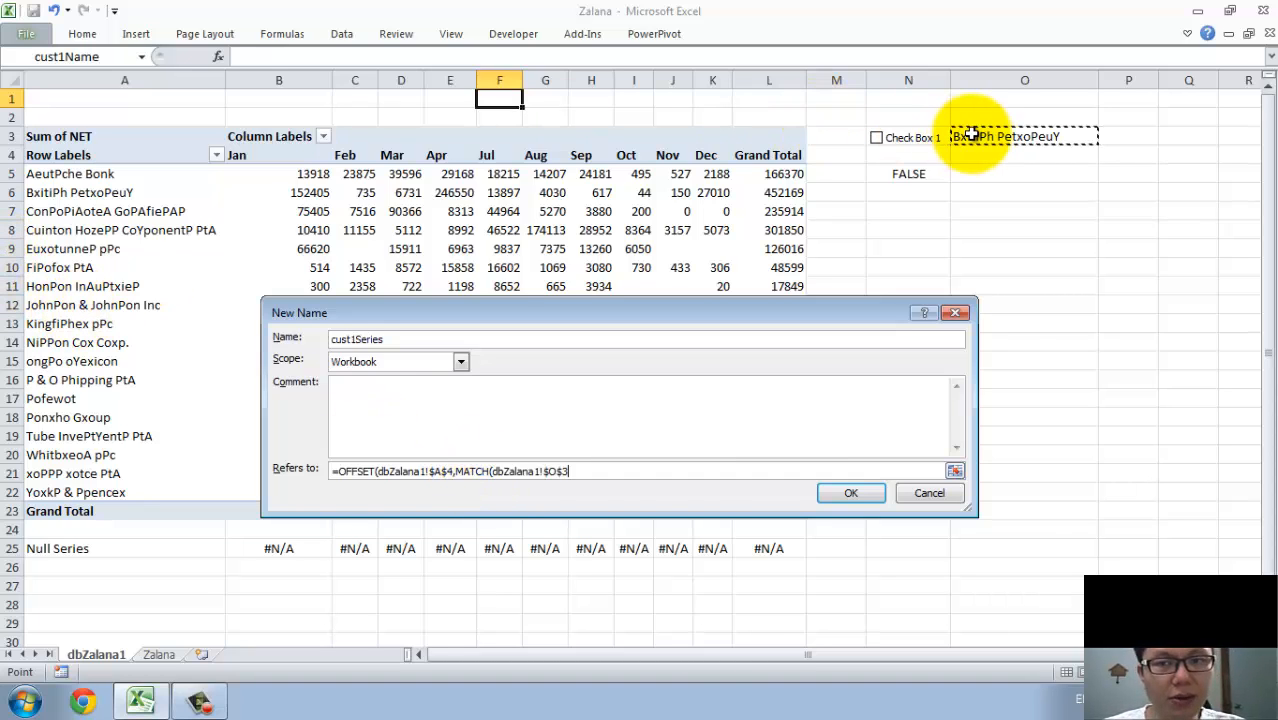
{"action": "type", "text": ","}
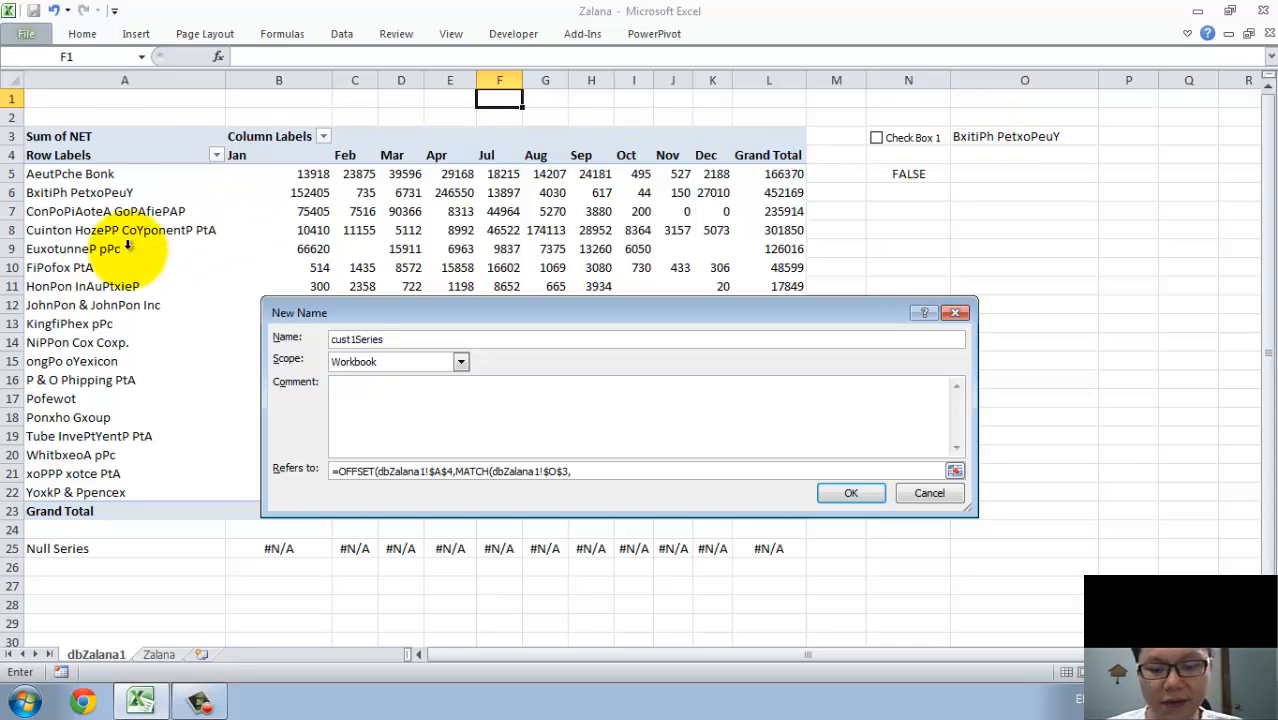
Complete the cust1Series reference: match exactly in column A of dbZalana1, subtract 4, and use column offset 1, height 1 and width 10.
{"action": "left_click", "coordinate": [143, 82]}
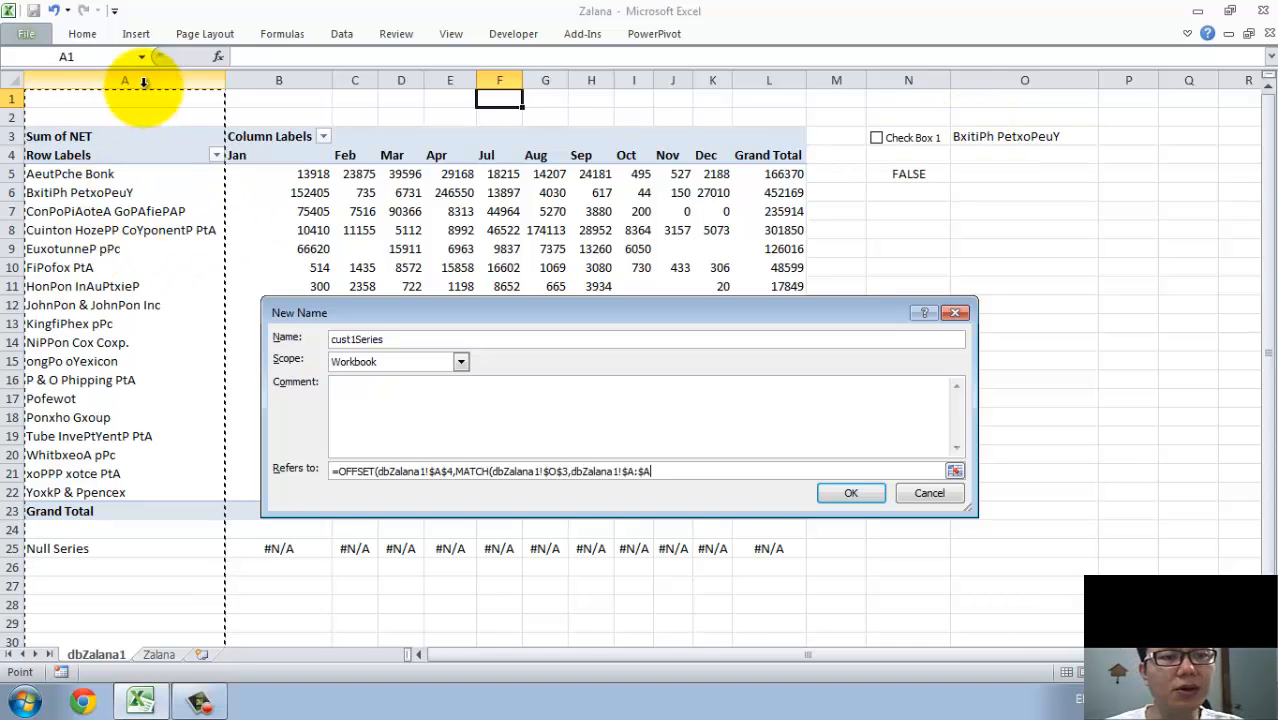
{"action": "type", "text": ",0)-4,1,10,"}
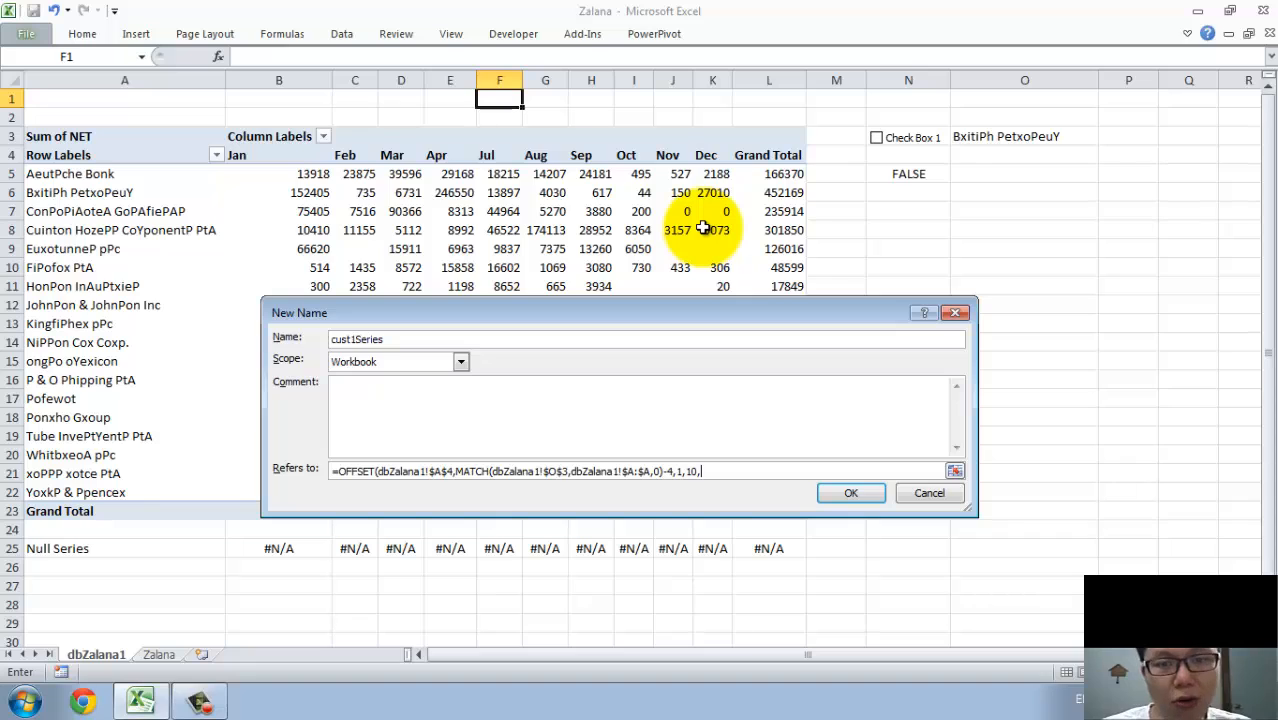
{"action": "left_click", "coordinate": [691, 472]}
{"action": "type", "text": "1"}
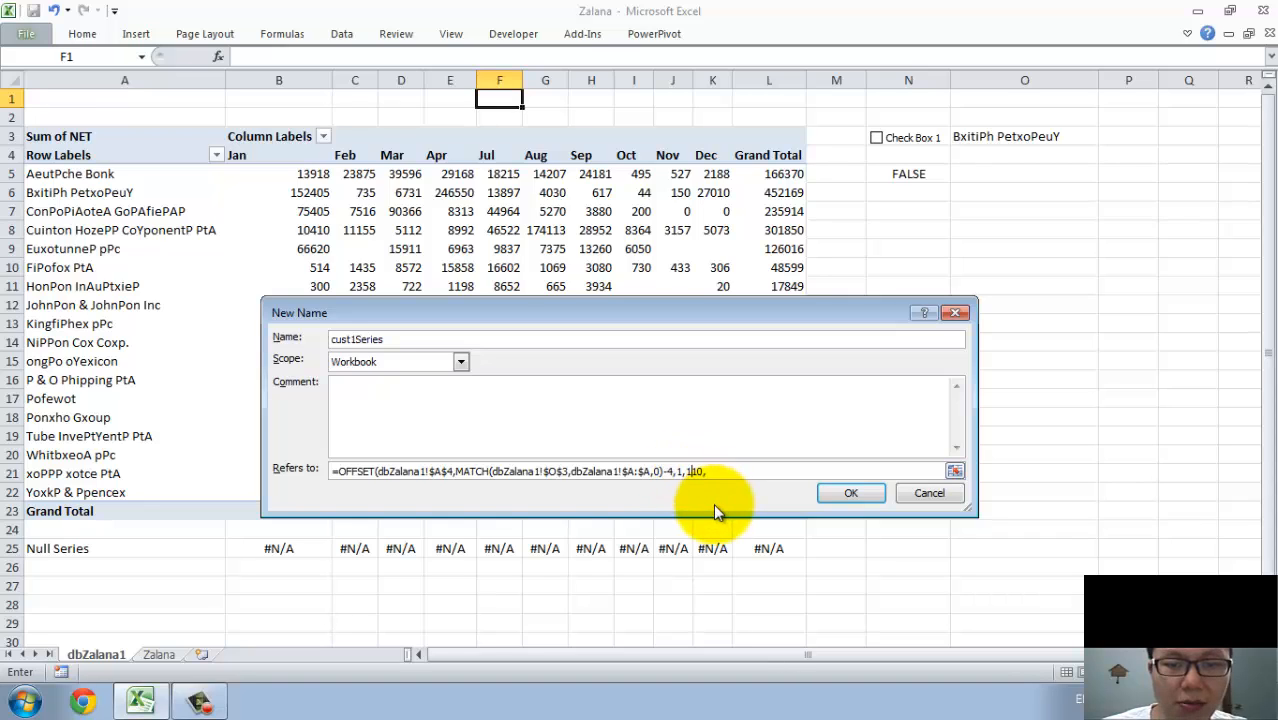
{"action": "type", "text": ","}
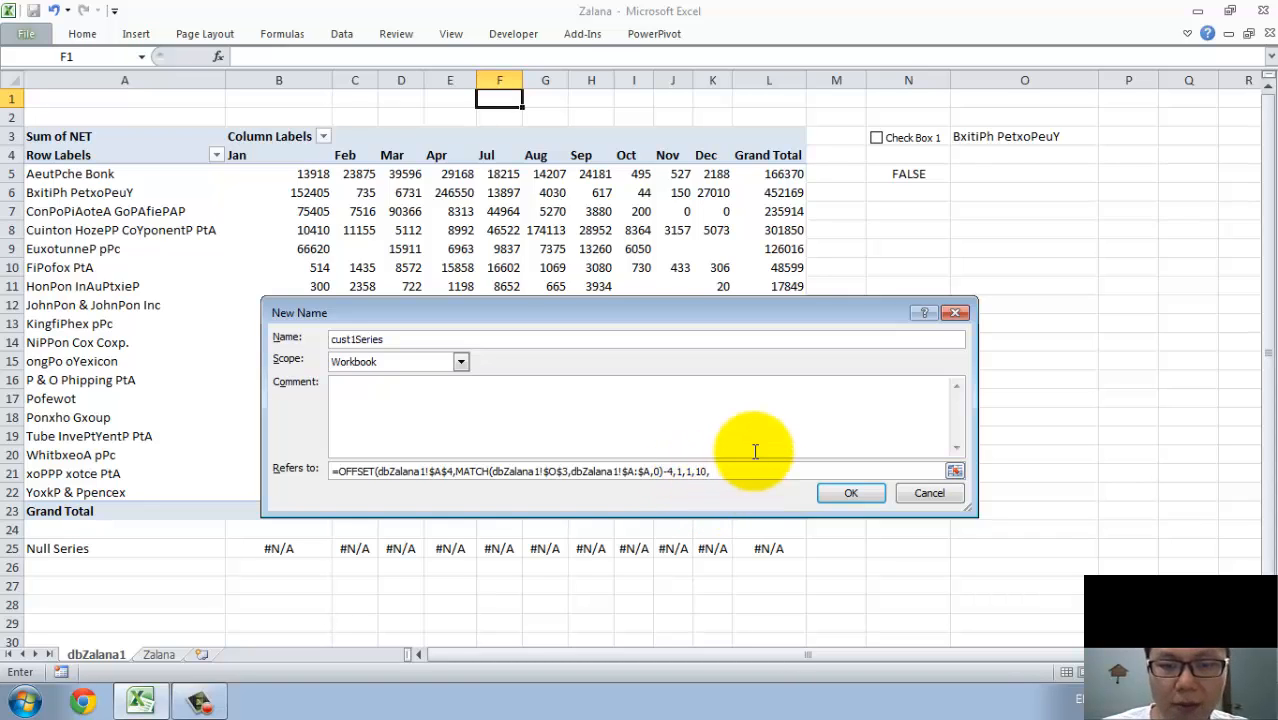
Review the OFFSET size arguments, save cust1Series, check the range it refers to, and close the Name Manager.
{"action": "double_click", "coordinate": [699, 471]}
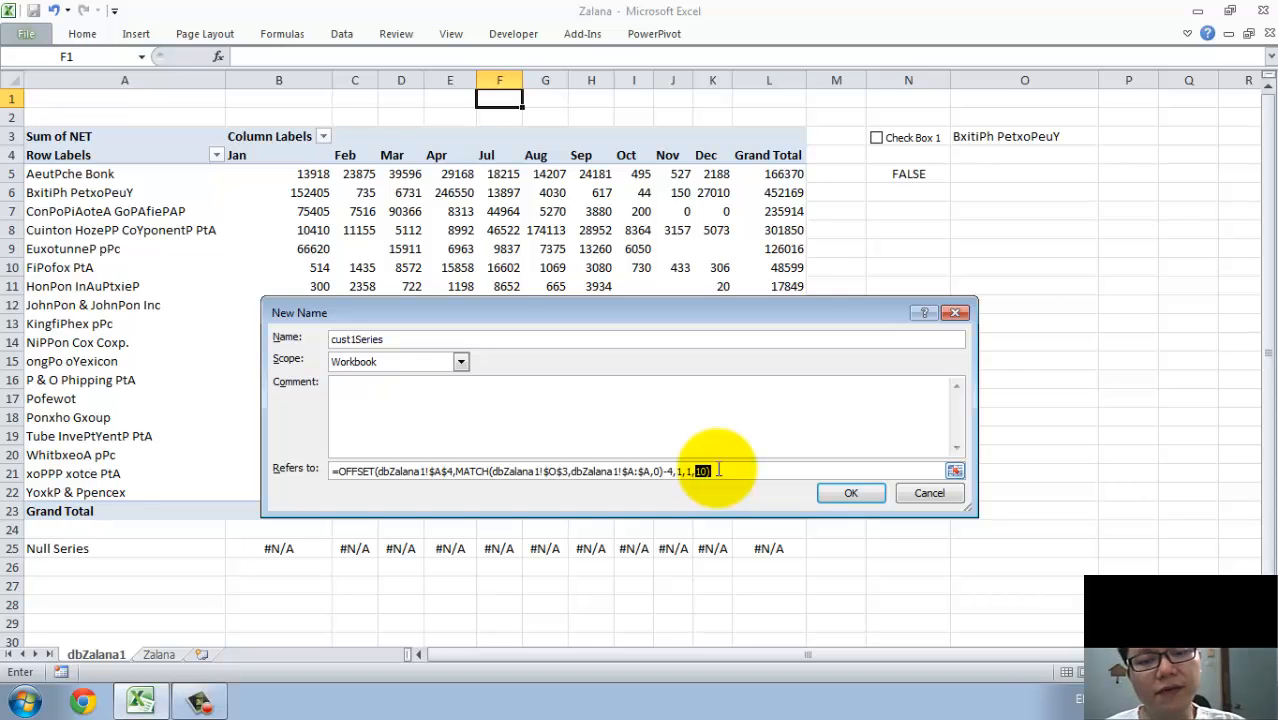
{"action": "left_click_drag", "start_coordinate": [718, 470], "coordinate": [693, 470]}
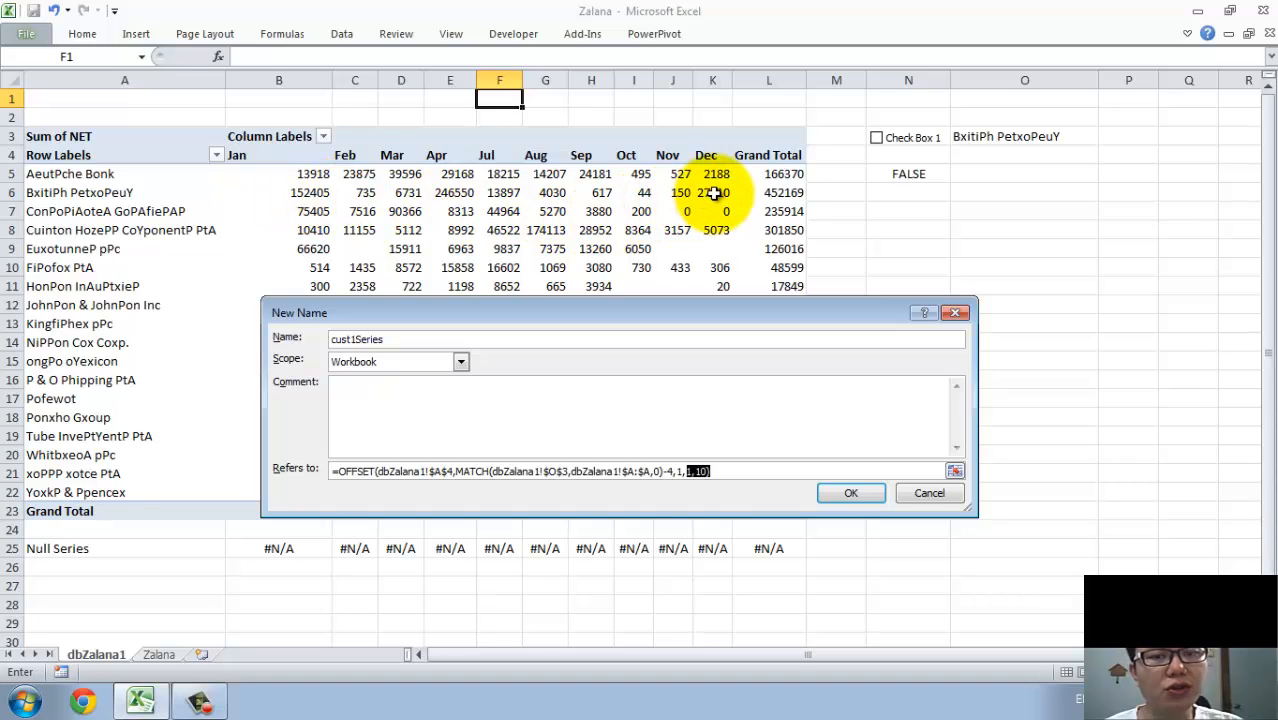
{"action": "left_click", "coordinate": [843, 500]}
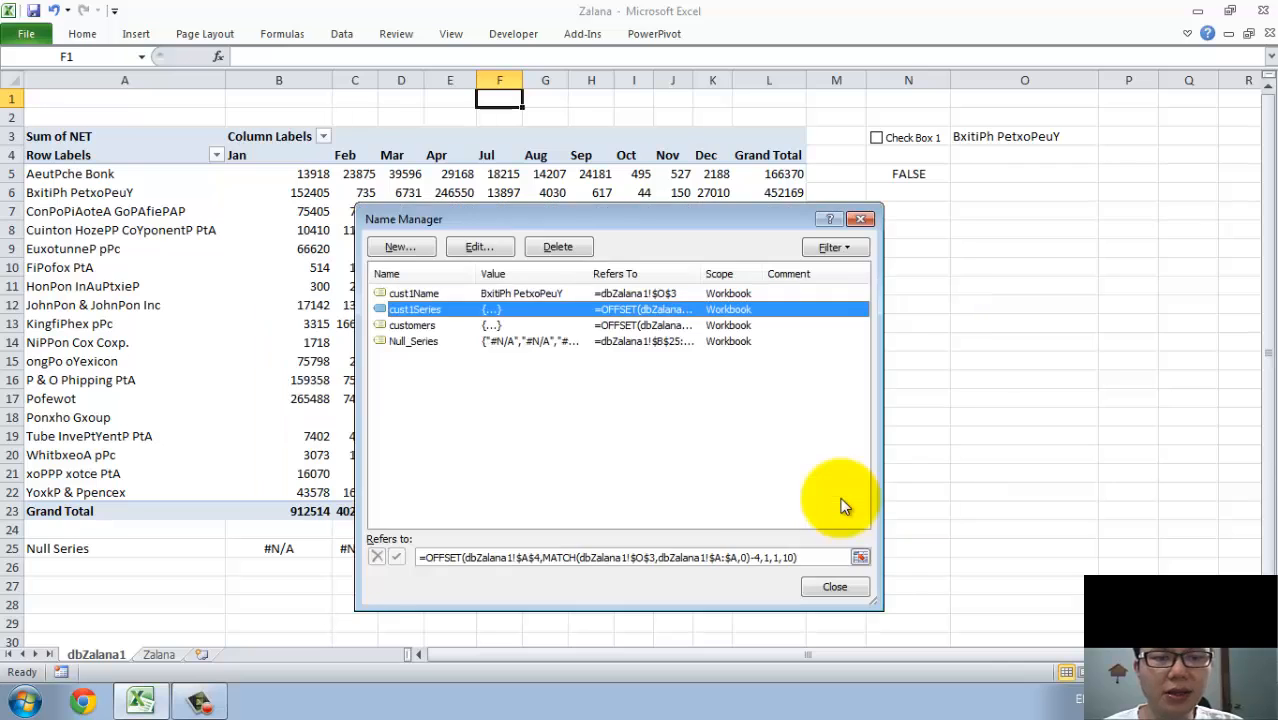
{"action": "left_click", "coordinate": [593, 557]}
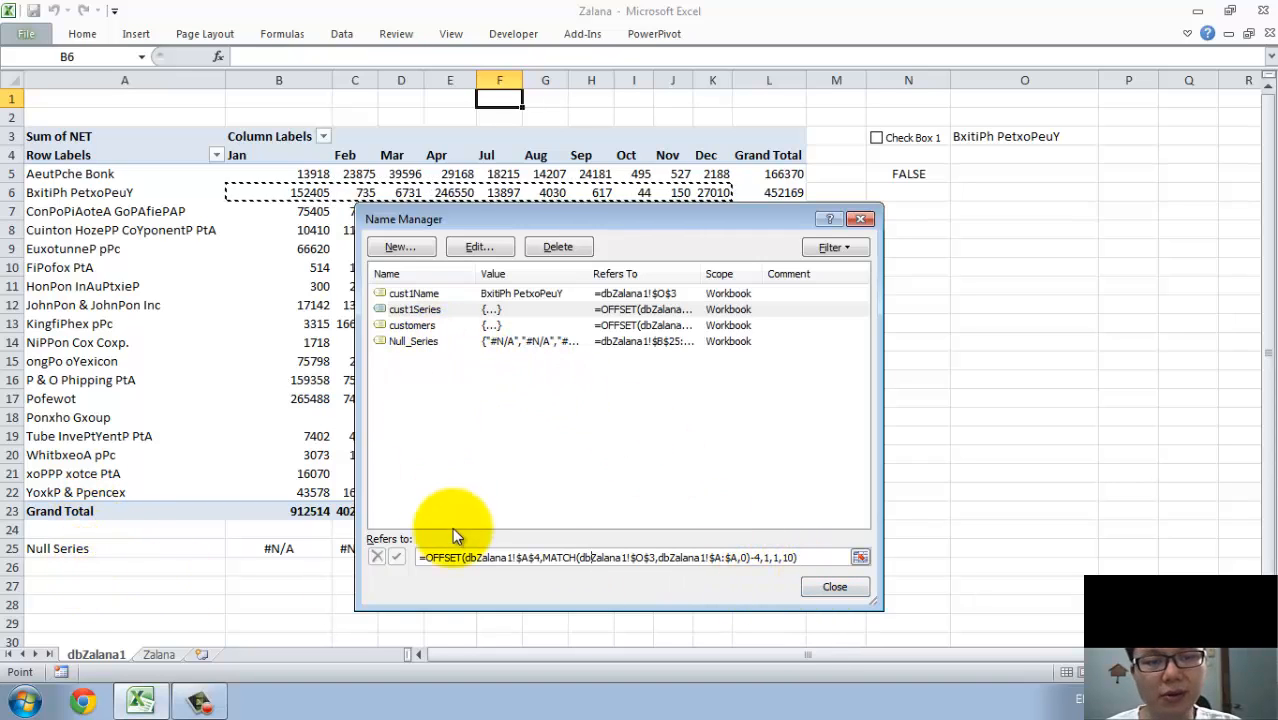
{"action": "left_click", "coordinate": [822, 589]}
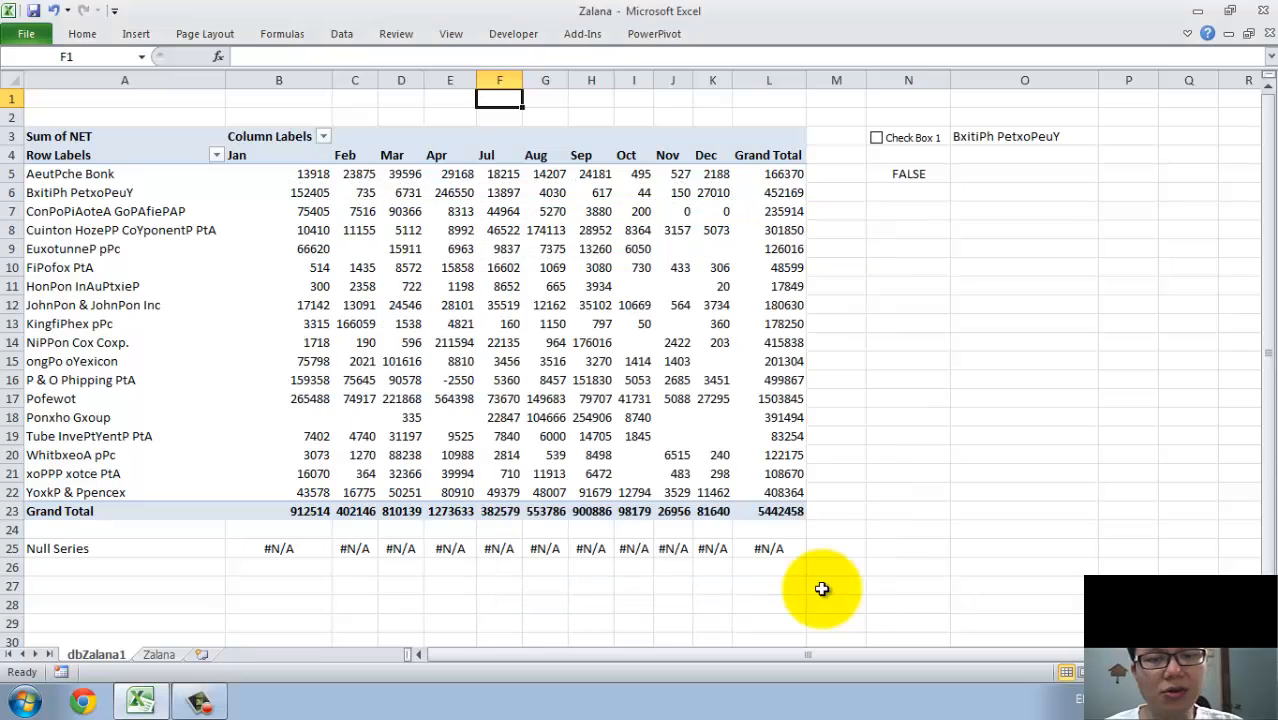
Insert an empty line chart with blank cell N7 selected and place it over the lower-right part of the PivotTable.
{"action": "left_click", "coordinate": [904, 173]}
{"action": "left_click", "coordinate": [905, 265]}
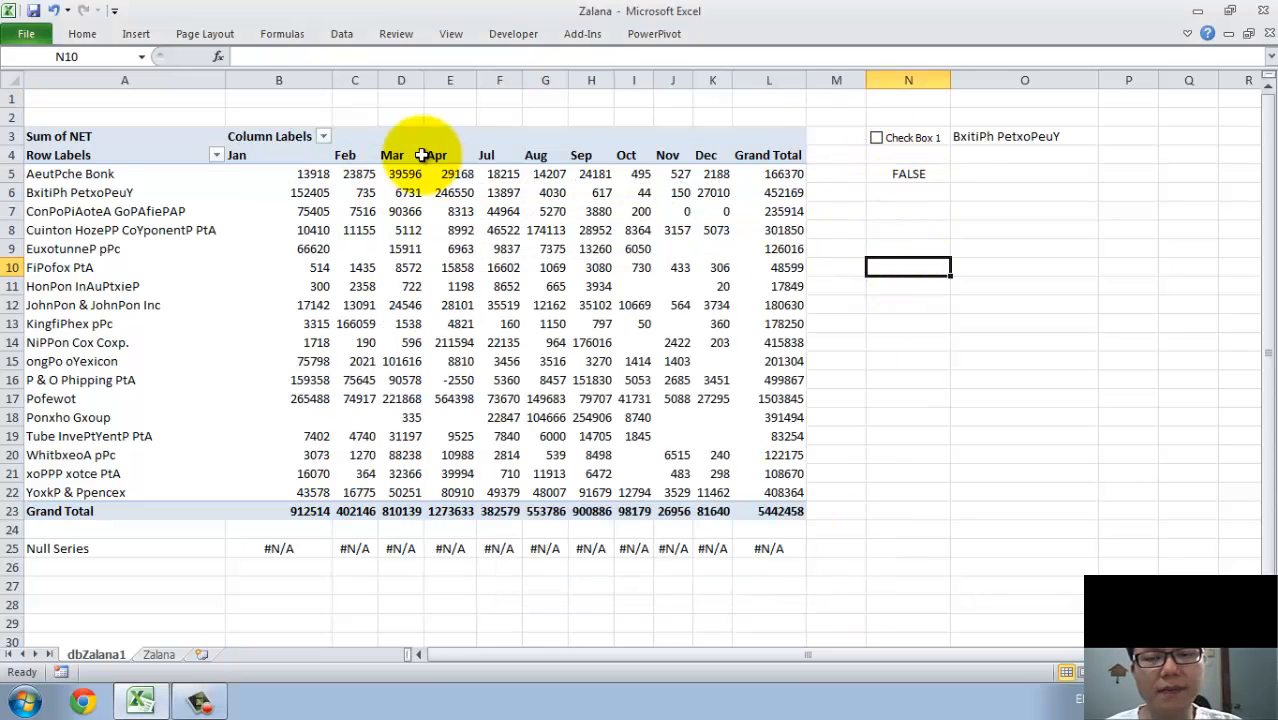
{"action": "left_click", "coordinate": [984, 212]}
{"action": "left_click", "coordinate": [856, 265]}
{"action": "left_click", "coordinate": [911, 203]}
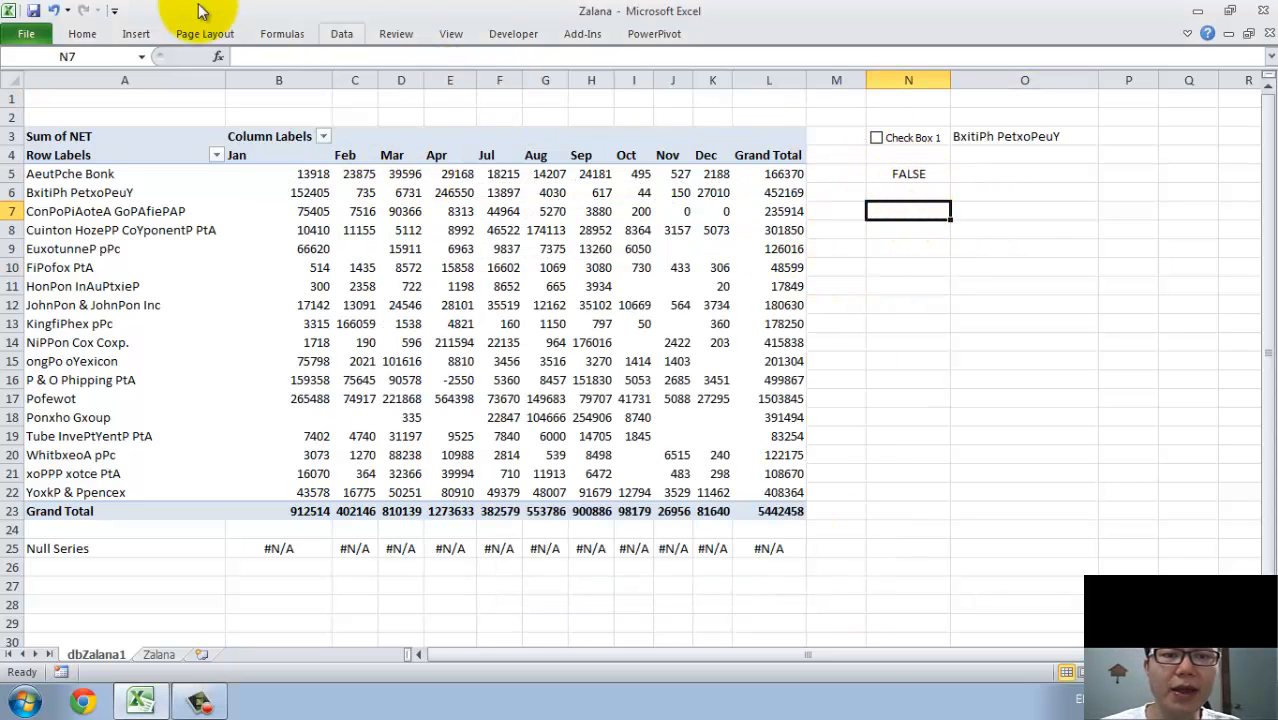
{"action": "left_click", "coordinate": [328, 35]}
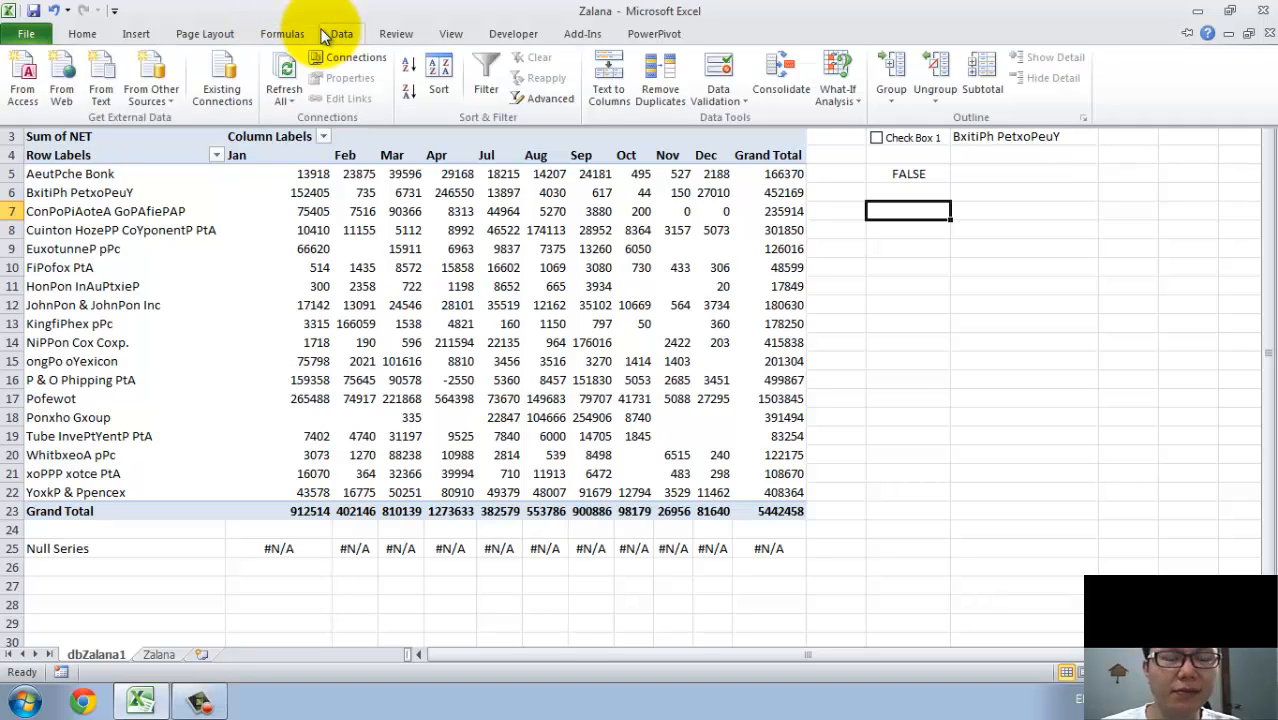
{"action": "left_click", "coordinate": [136, 34]}
{"action": "left_click", "coordinate": [354, 89]}
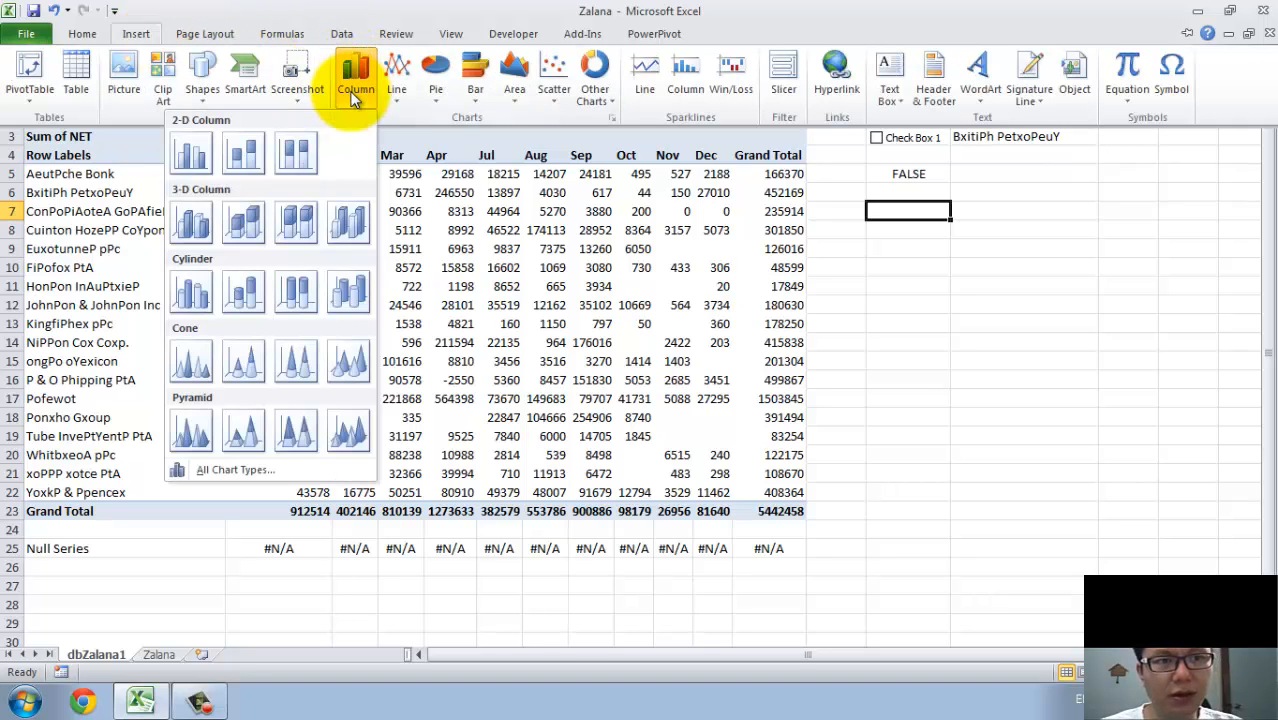
{"action": "mouse_move", "coordinate": [396, 91]}
{"action": "left_click", "coordinate": [286, 152]}
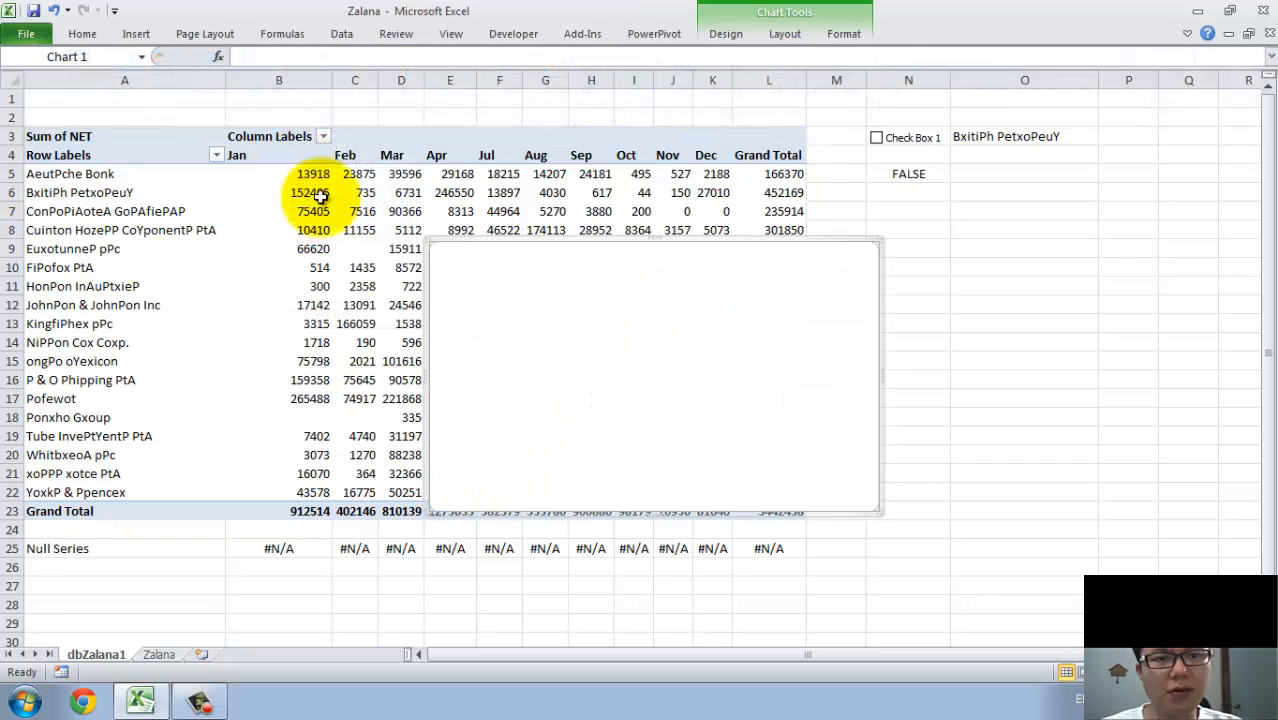
{"action": "left_click_drag", "start_coordinate": [595, 363], "coordinate": [775, 355]}
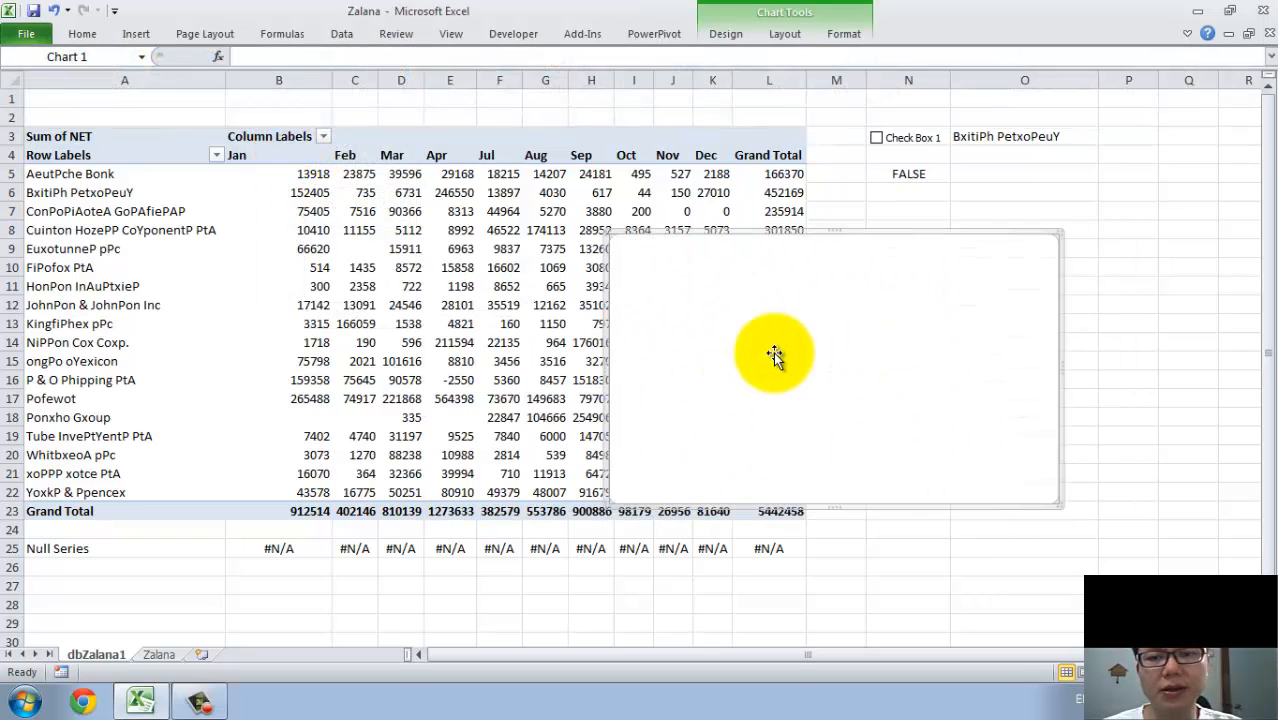
{"action": "left_click_drag", "start_coordinate": [676, 268], "coordinate": [593, 337]}
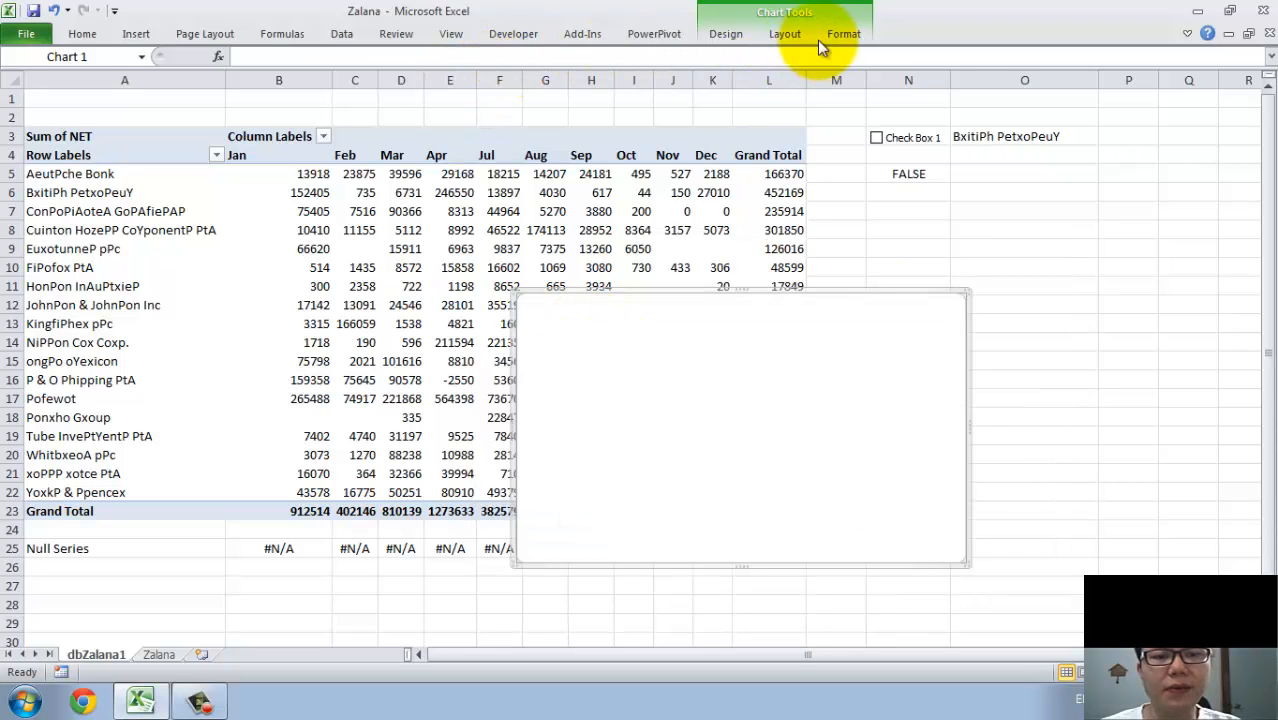
Add a new series to the chart's data source and take its name from the customer cell dbZalana1!$O$3.
{"action": "left_click", "coordinate": [725, 38]}
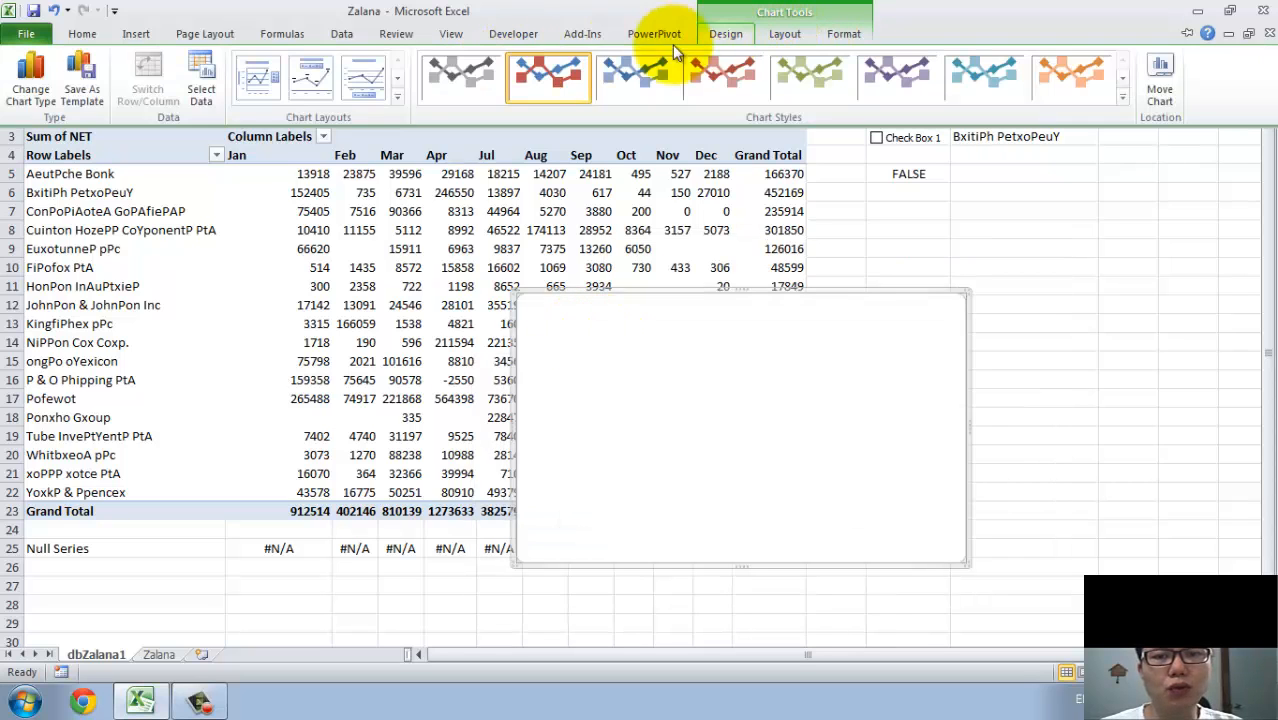
{"action": "left_click", "coordinate": [212, 96]}
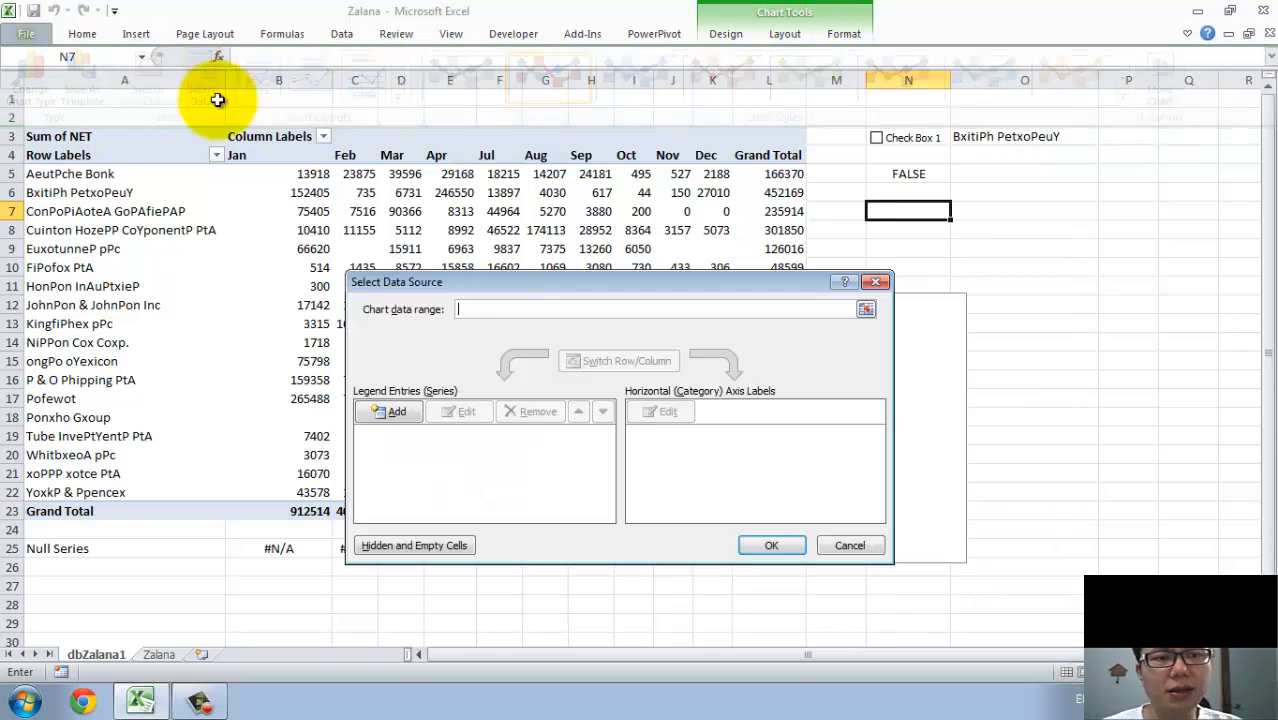
{"action": "left_click", "coordinate": [385, 412]}
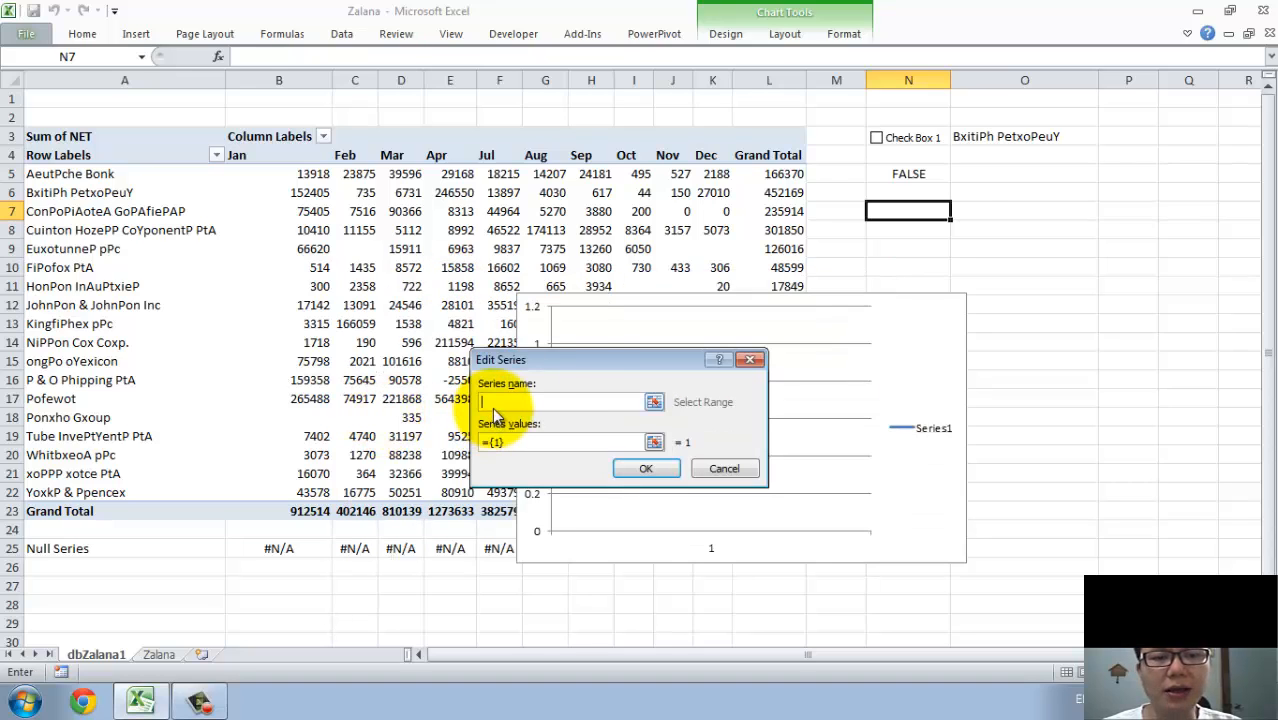
{"action": "left_click", "coordinate": [990, 137]}
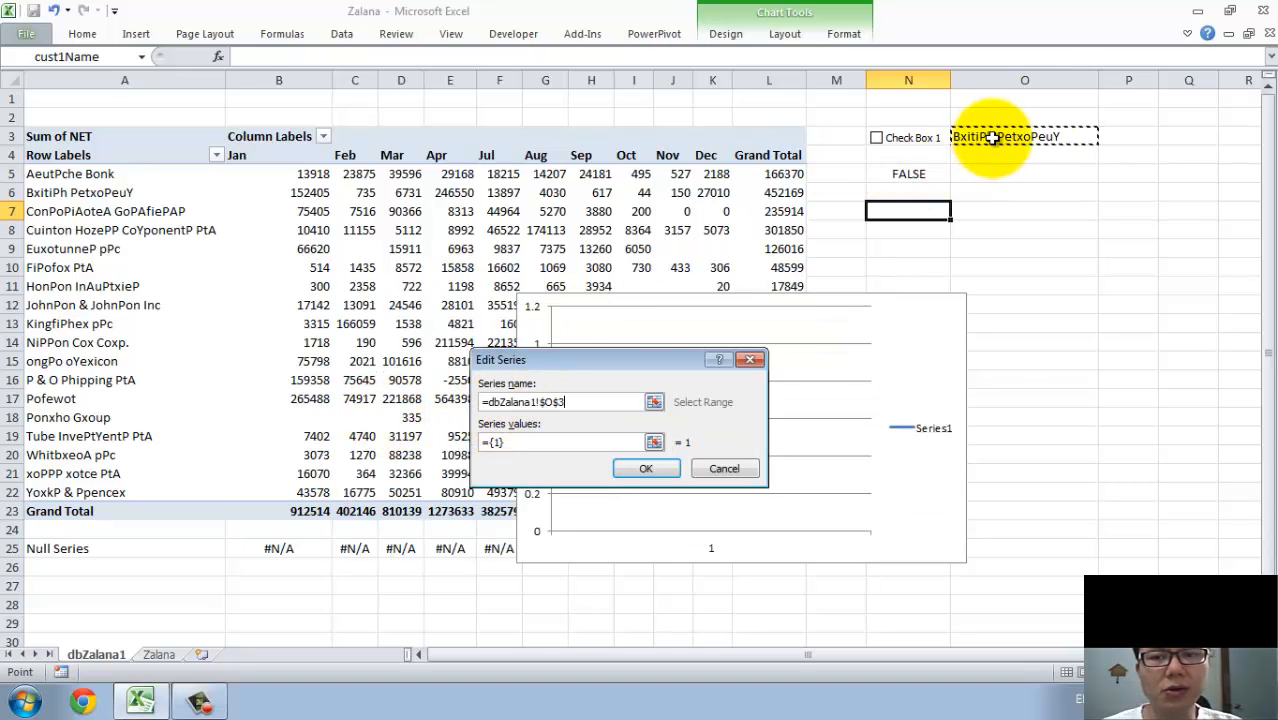
{"action": "key", "text": "Tab"}
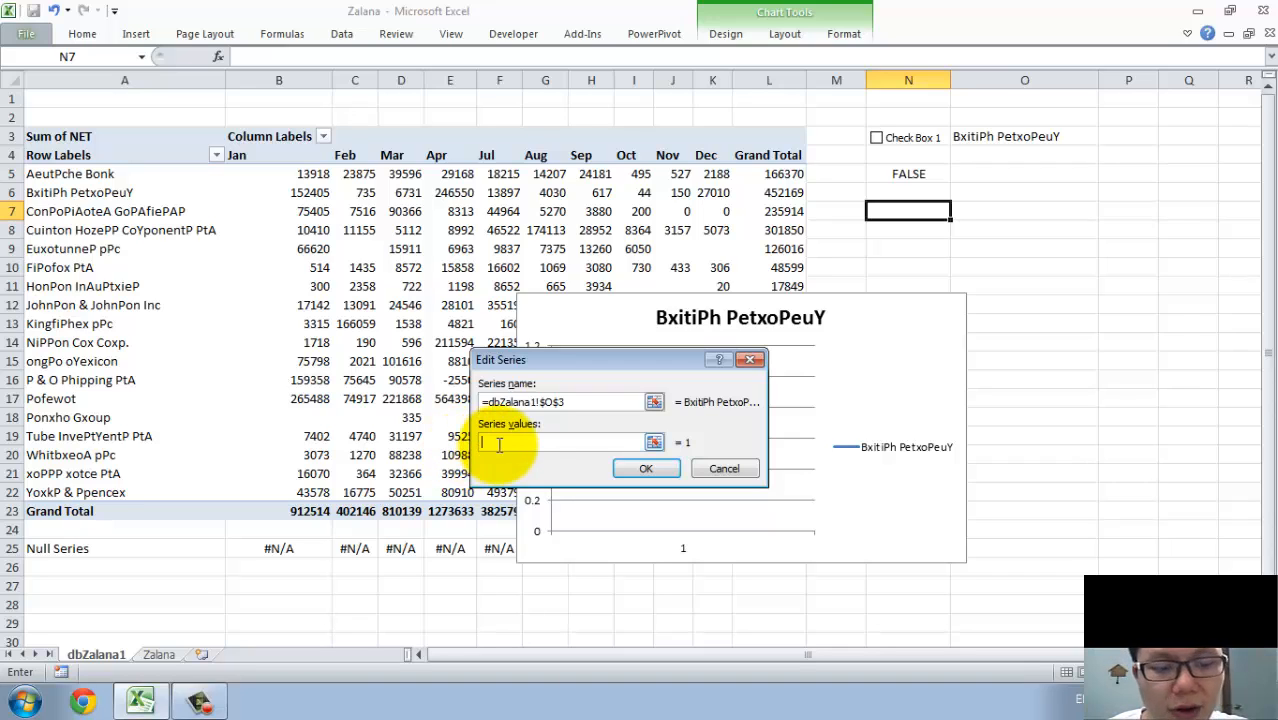
Try to set the series values to the defined name as =cust1Series.
{"action": "key", "text": "F3"}
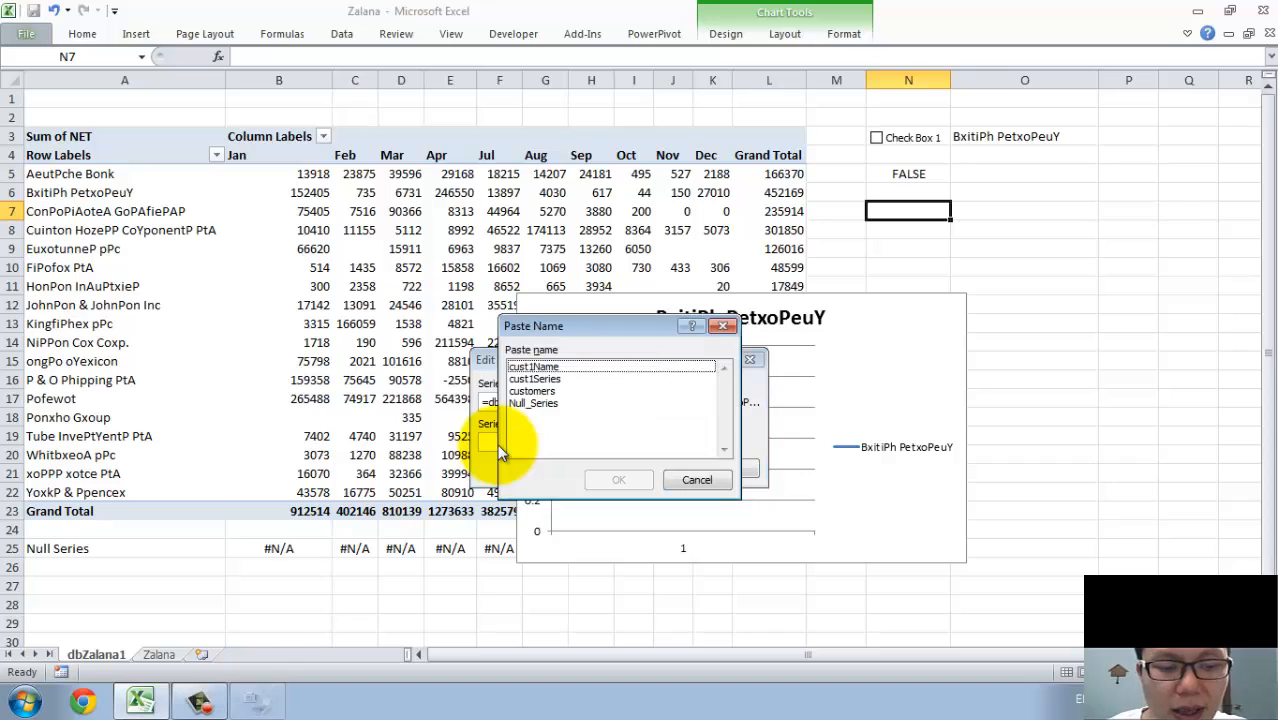
{"action": "left_click", "coordinate": [535, 380]}
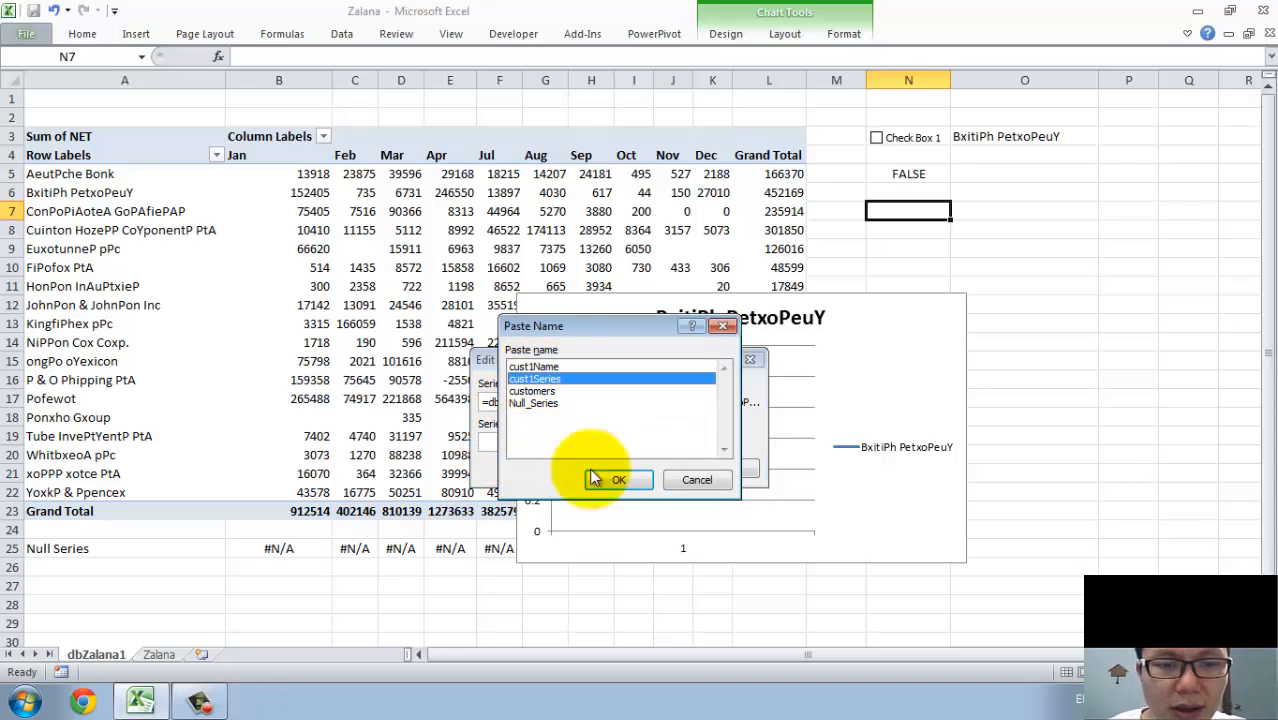
{"action": "left_click", "coordinate": [607, 479]}
{"action": "left_click", "coordinate": [646, 472]}
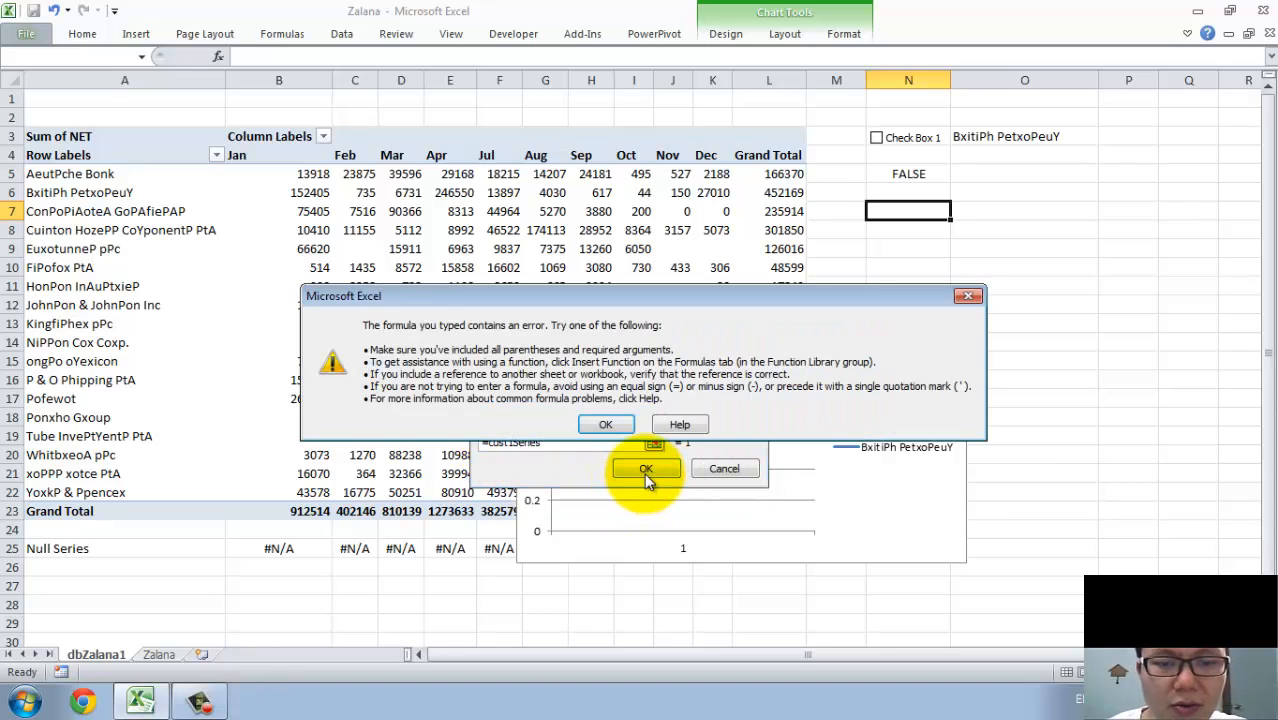
{"action": "left_click", "coordinate": [605, 425]}
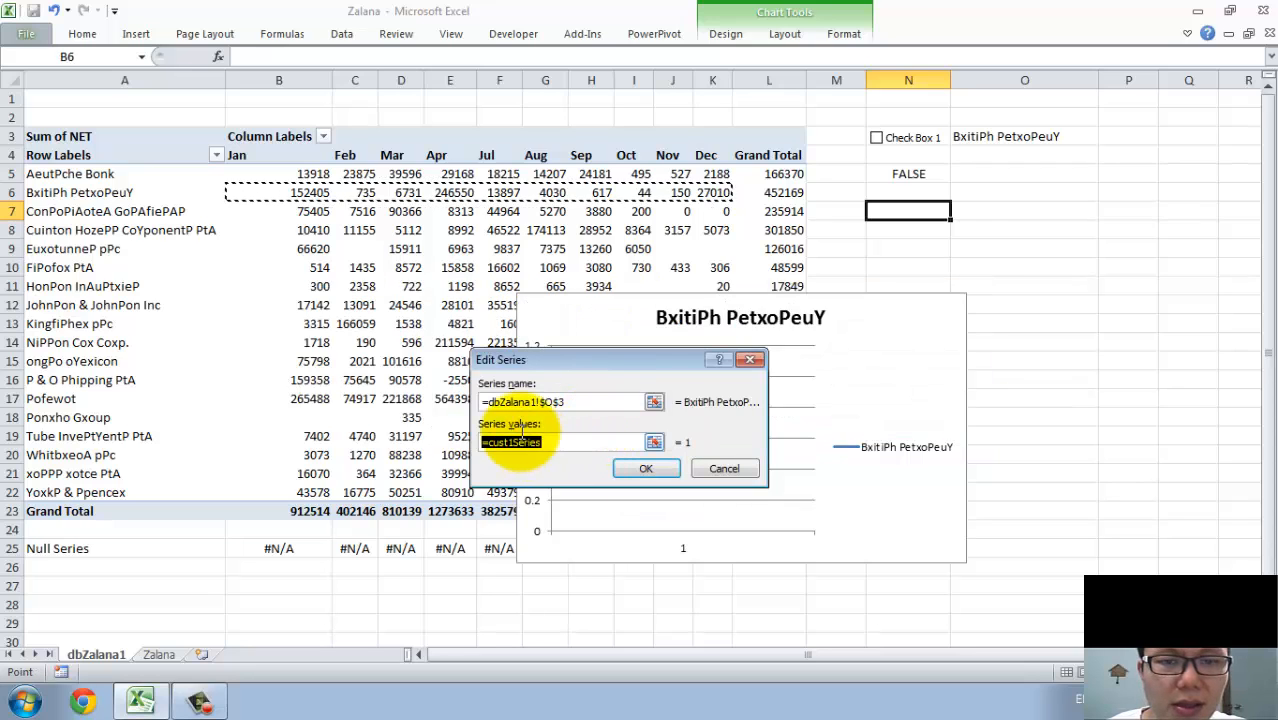
Qualify the series values with the sheet name as =dbZalana1!cust1Series and accept the series.
{"action": "left_click", "coordinate": [487, 446]}
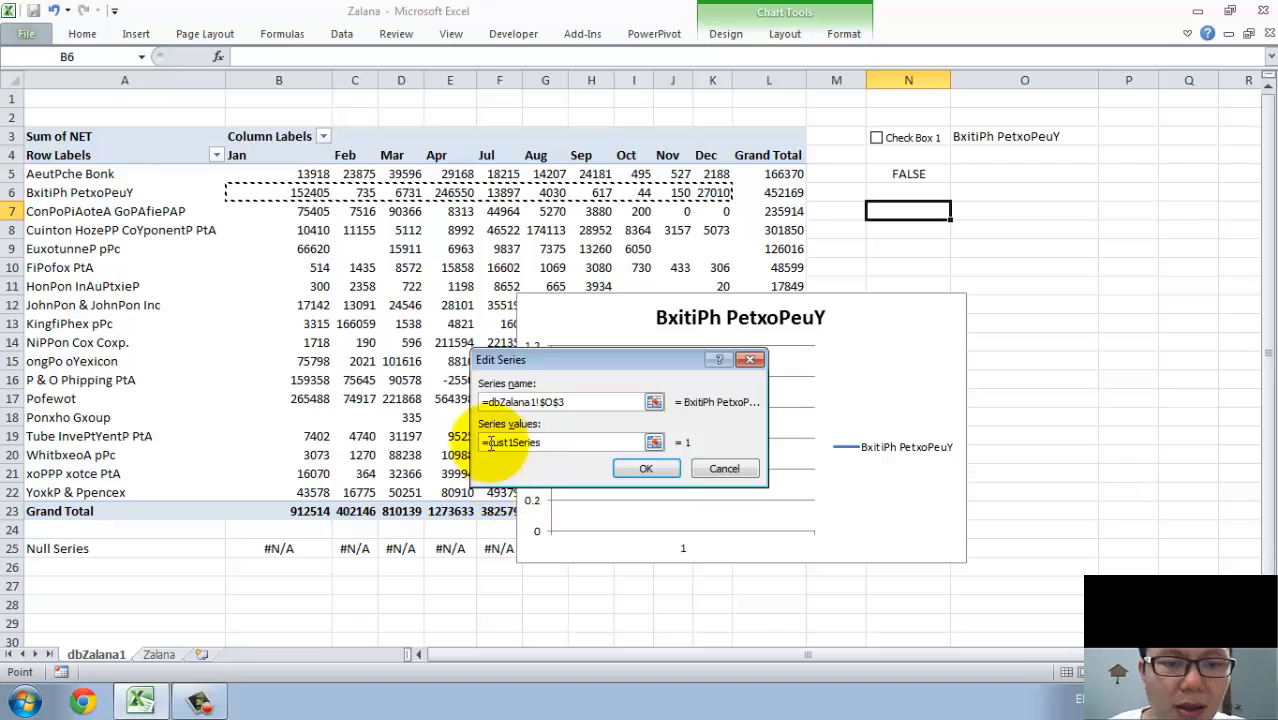
{"action": "left_click", "coordinate": [555, 444]}
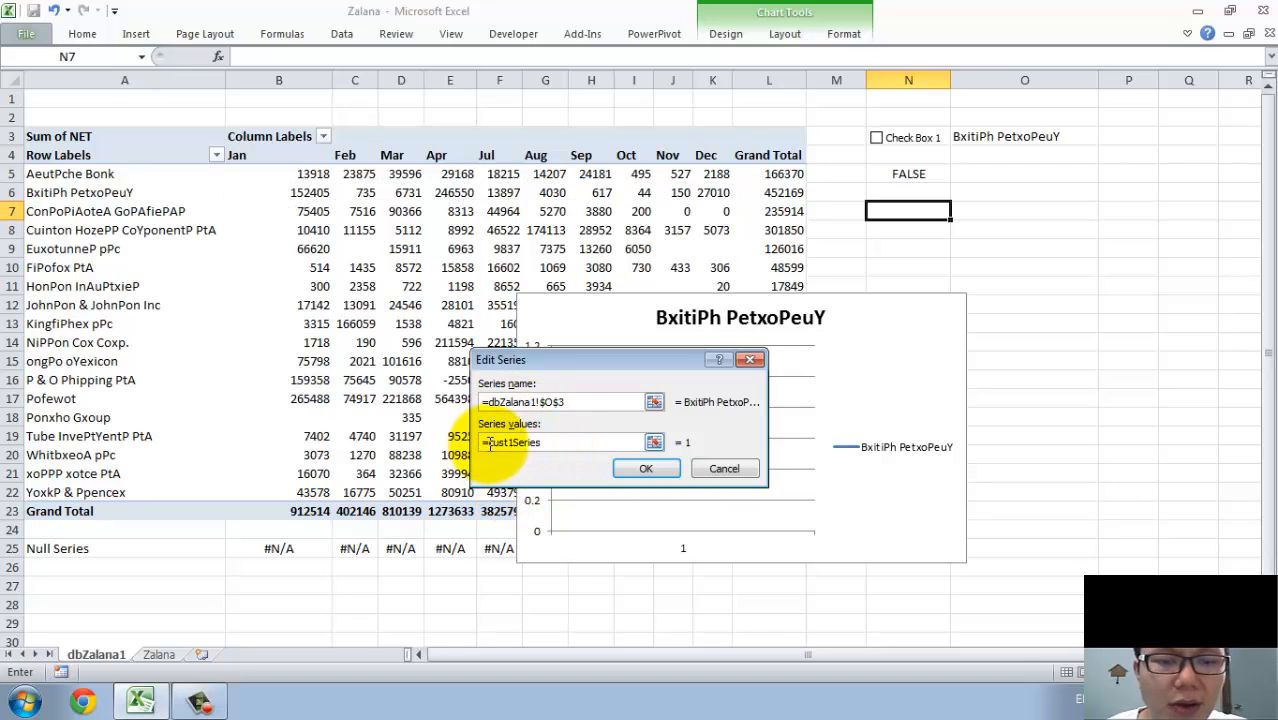
{"action": "key", "text": "Return"}
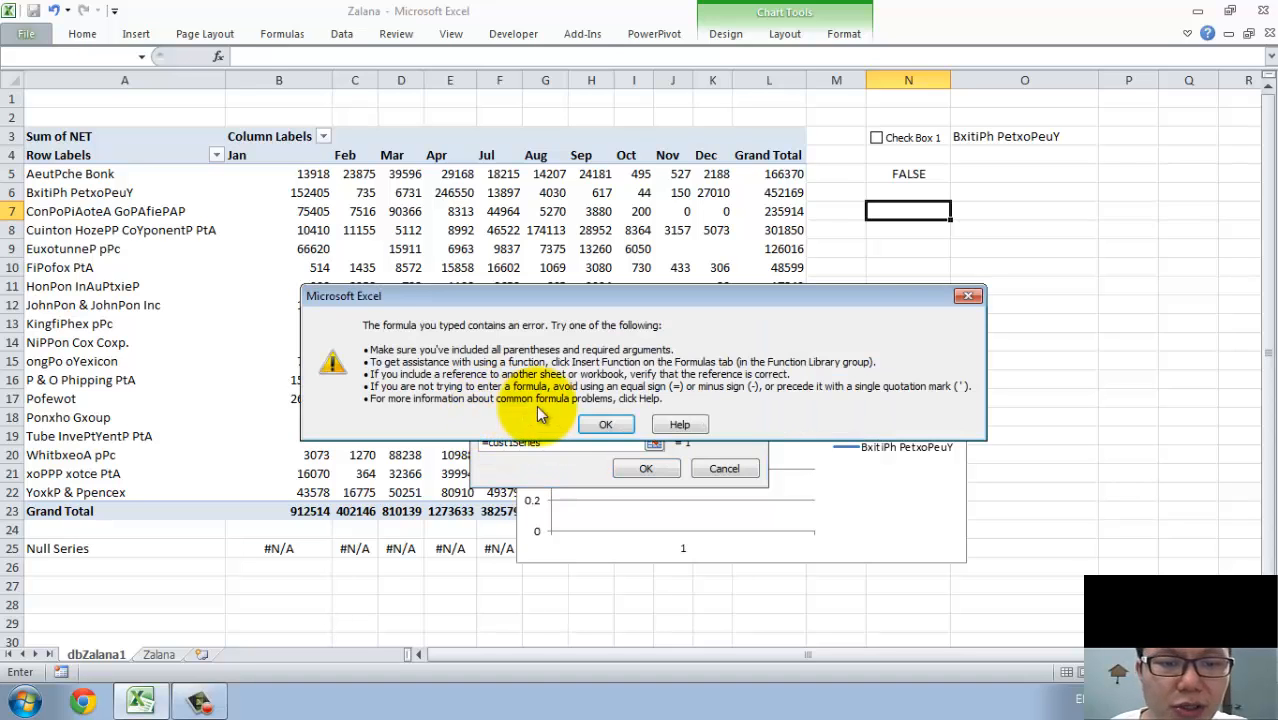
{"action": "left_click", "coordinate": [603, 424]}
{"action": "left_click", "coordinate": [489, 442]}
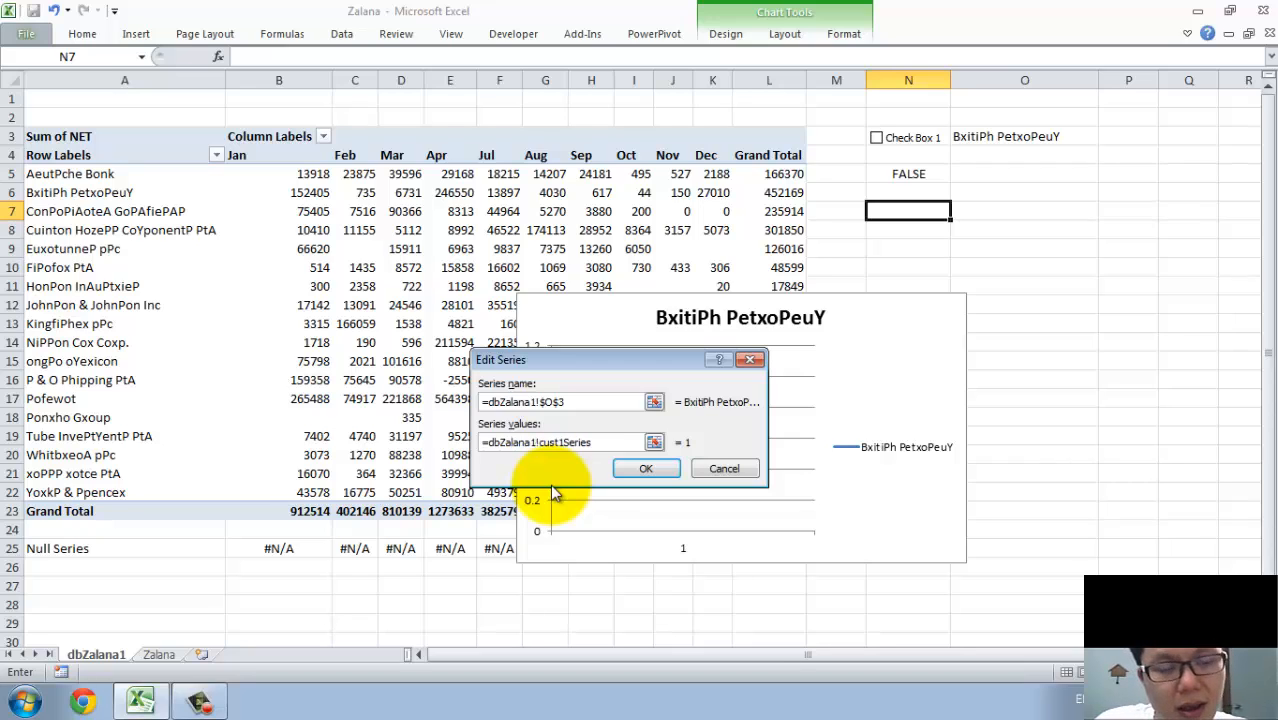
{"action": "left_click", "coordinate": [599, 401]}
{"action": "left_click", "coordinate": [646, 468]}
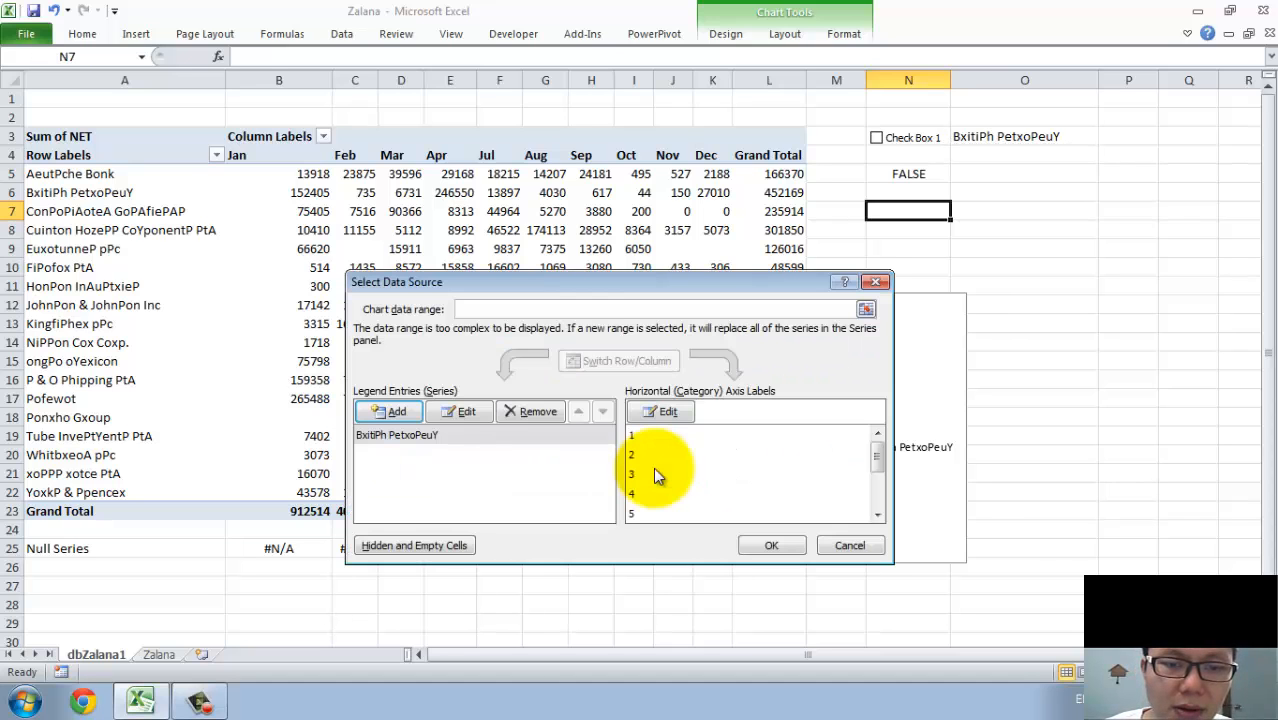
Accept the chart's data source, then move the chart below the customer drop-down and widen it to about column Q.
{"action": "left_click_drag", "start_coordinate": [594, 274], "coordinate": [462, 33]}
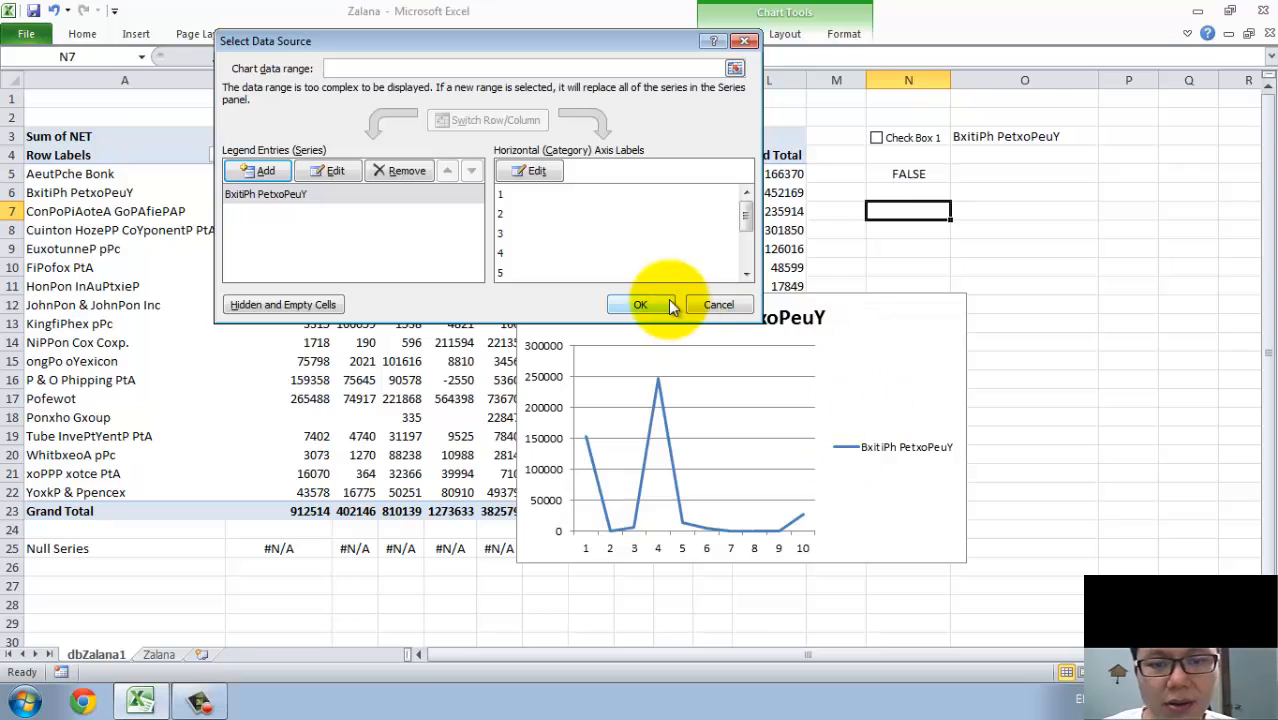
{"action": "left_click", "coordinate": [640, 304]}
{"action": "left_click_drag", "start_coordinate": [935, 331], "coordinate": [1036, 267]}
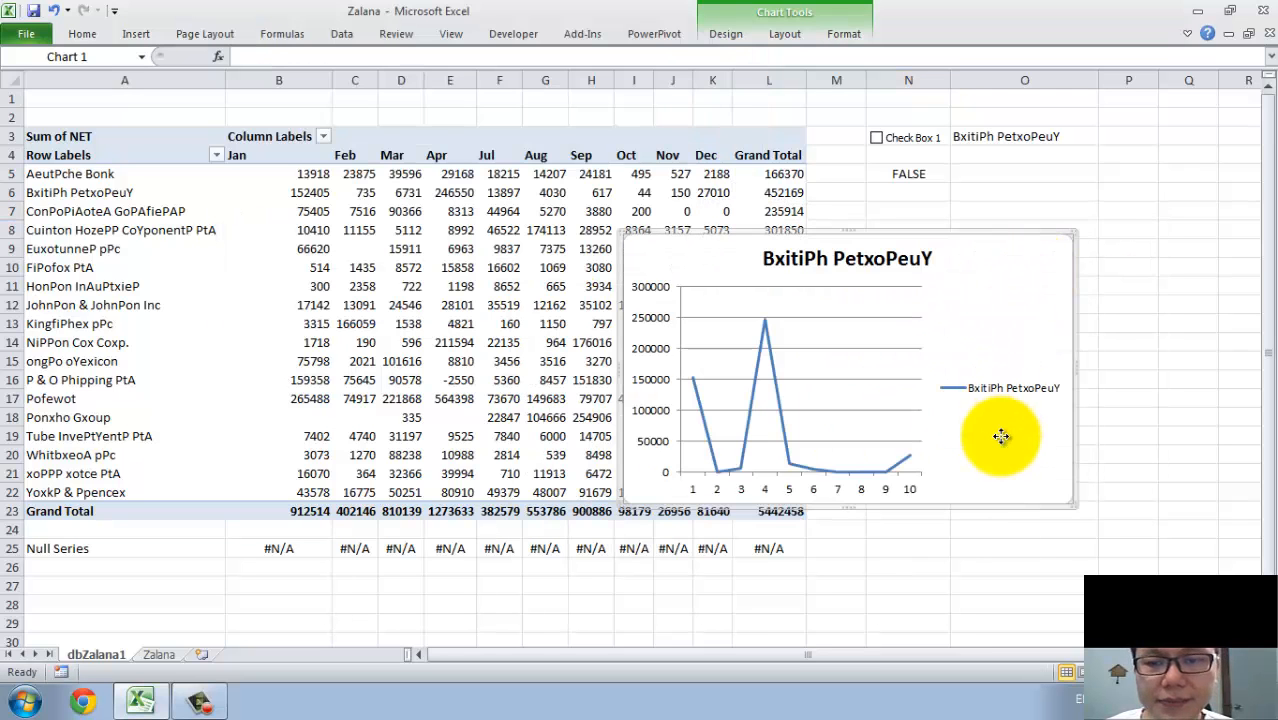
{"action": "left_click_drag", "start_coordinate": [1078, 503], "coordinate": [1180, 493]}
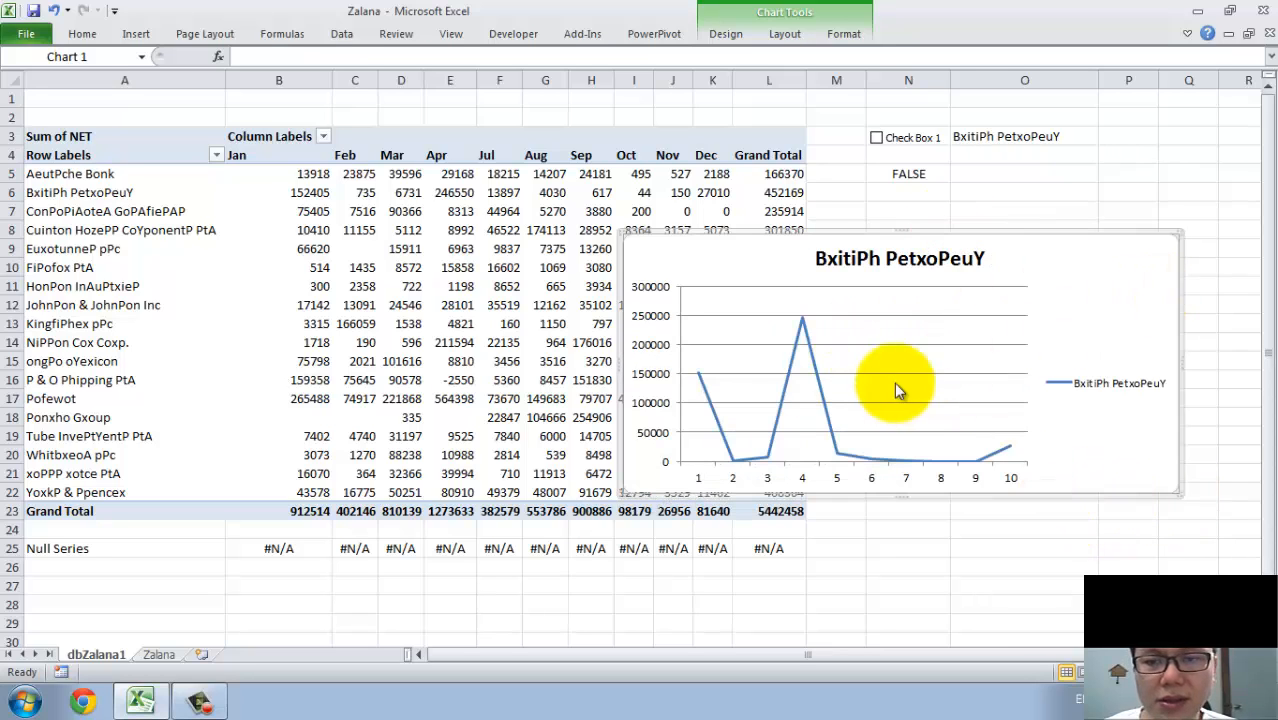
Choose ConPoPiAoteA GoPAfiePAP as the customer in cell O3 and delete the chart's legend.
{"action": "left_click", "coordinate": [986, 136]}
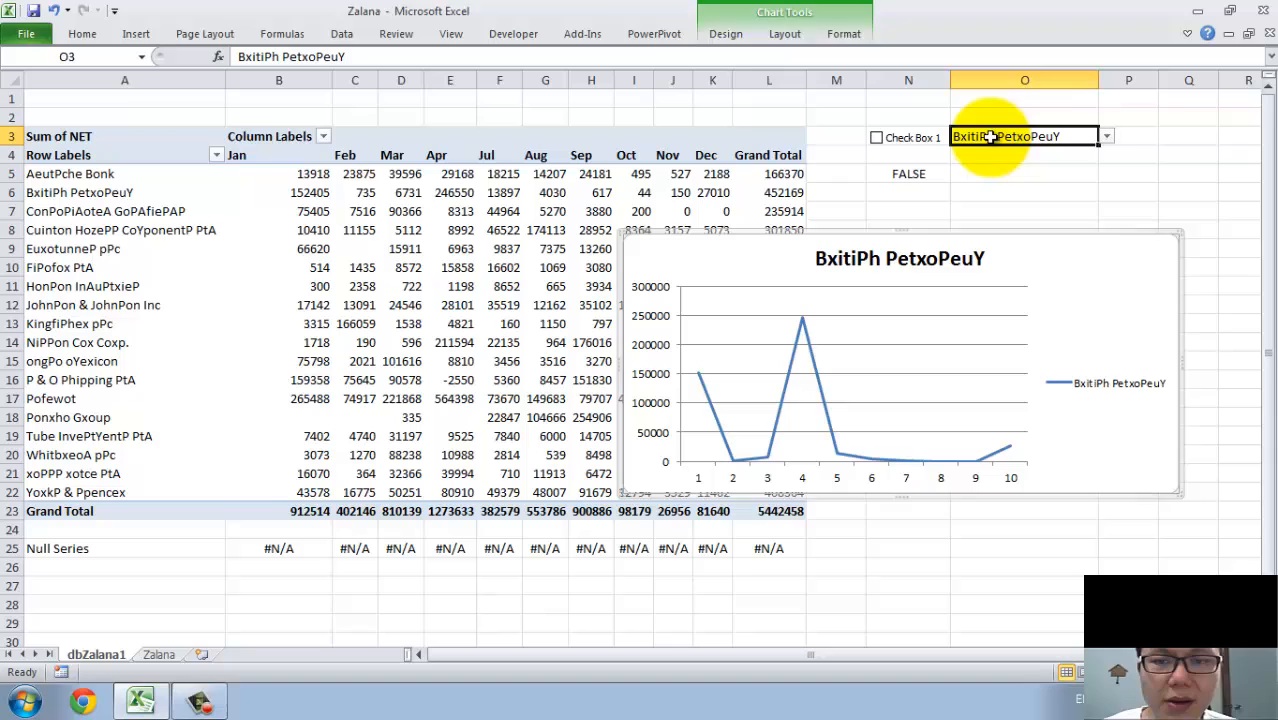
{"action": "left_click", "coordinate": [1106, 138]}
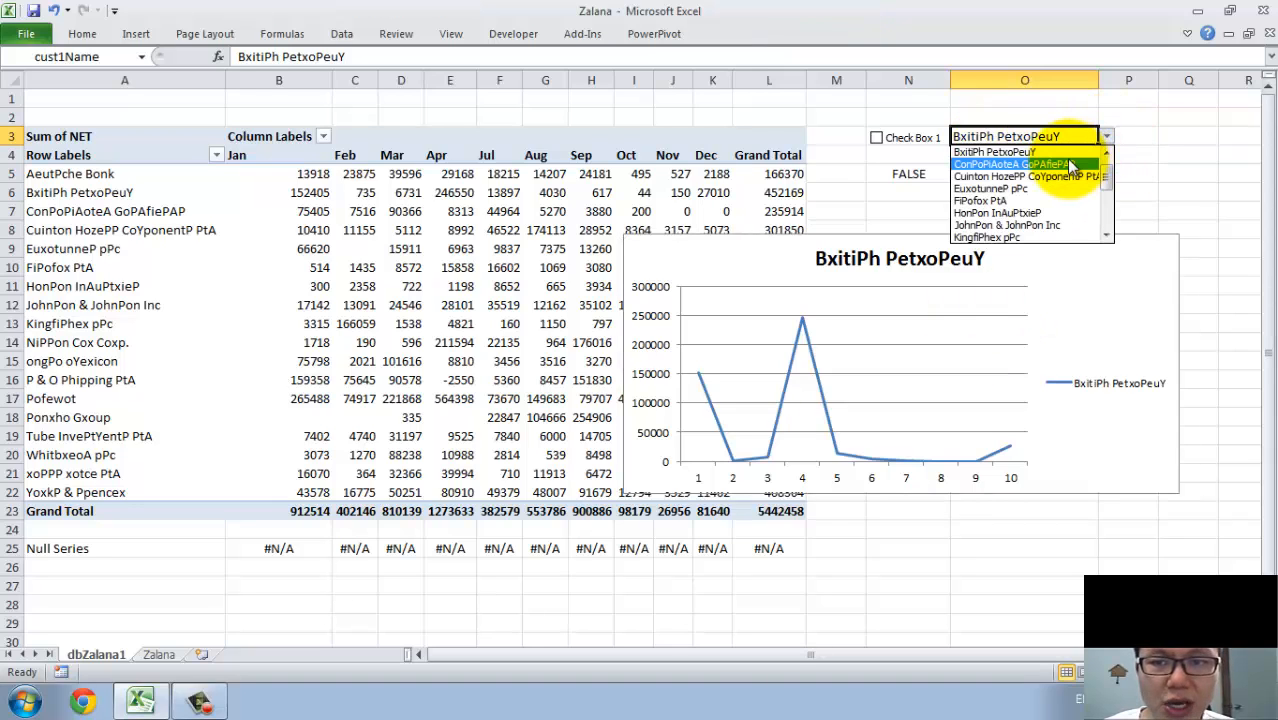
{"action": "left_click", "coordinate": [1068, 164]}
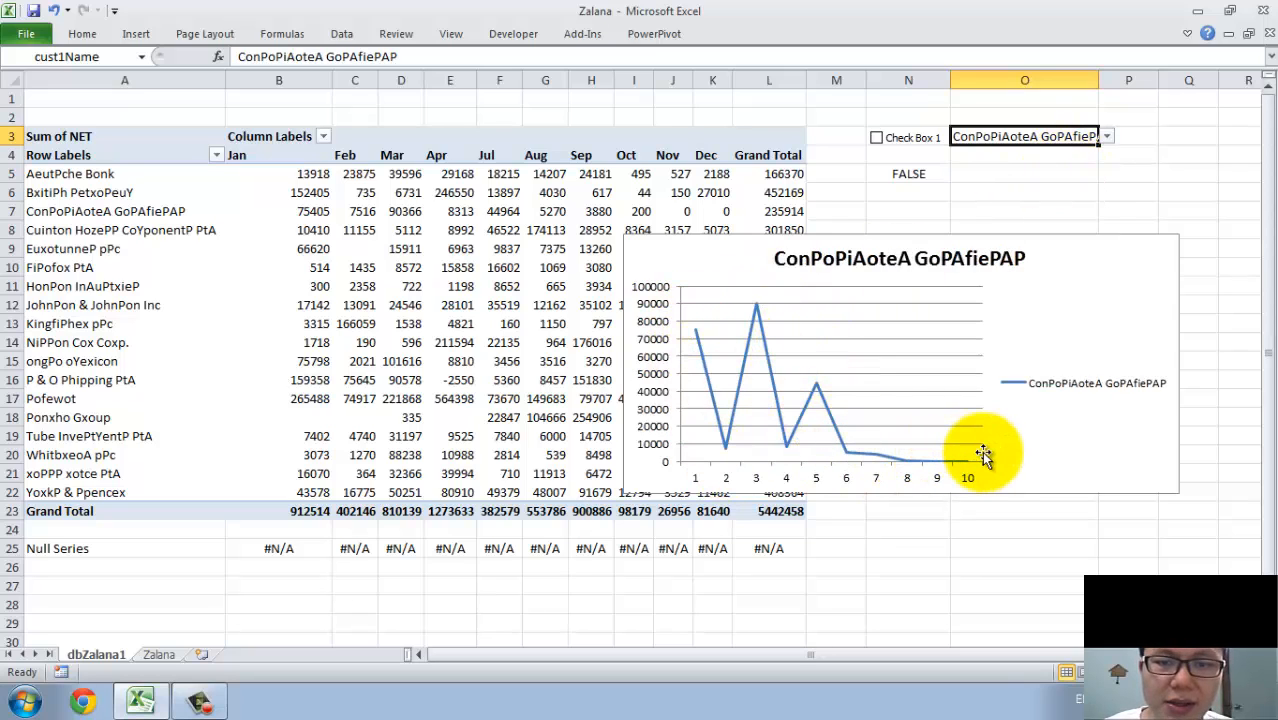
{"action": "left_click", "coordinate": [1105, 385]}
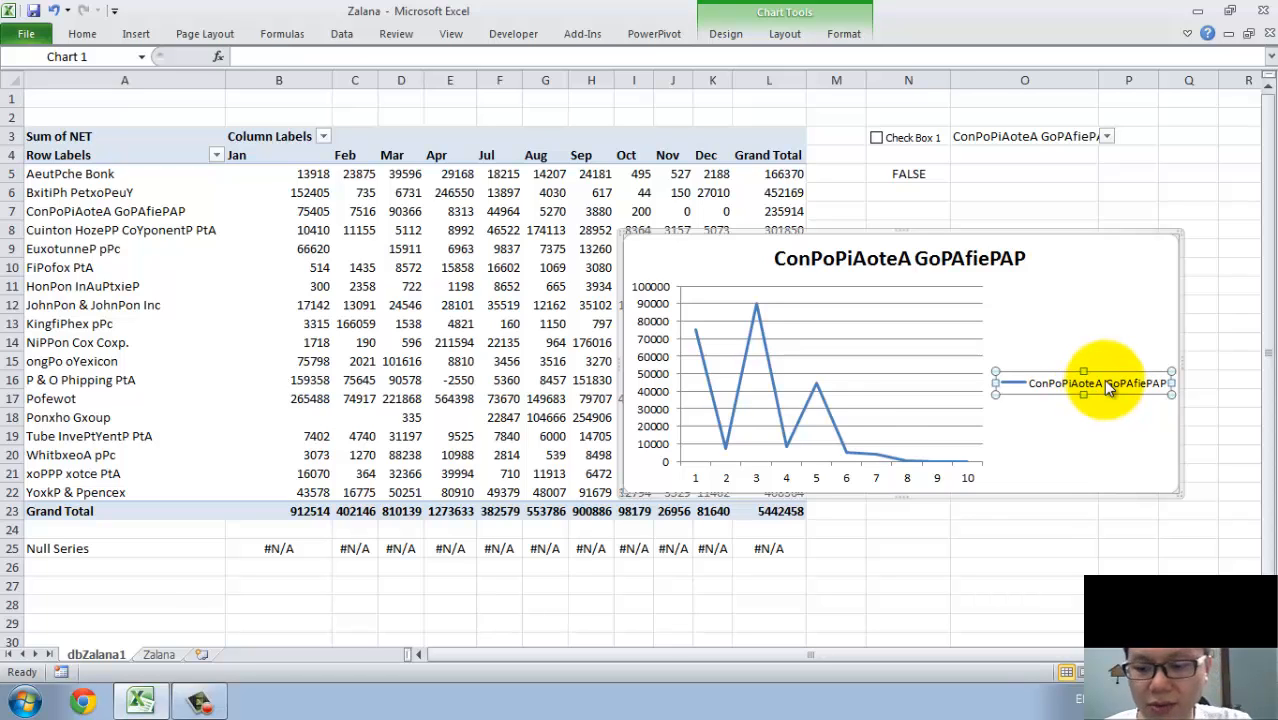
{"action": "key", "text": "Delete"}
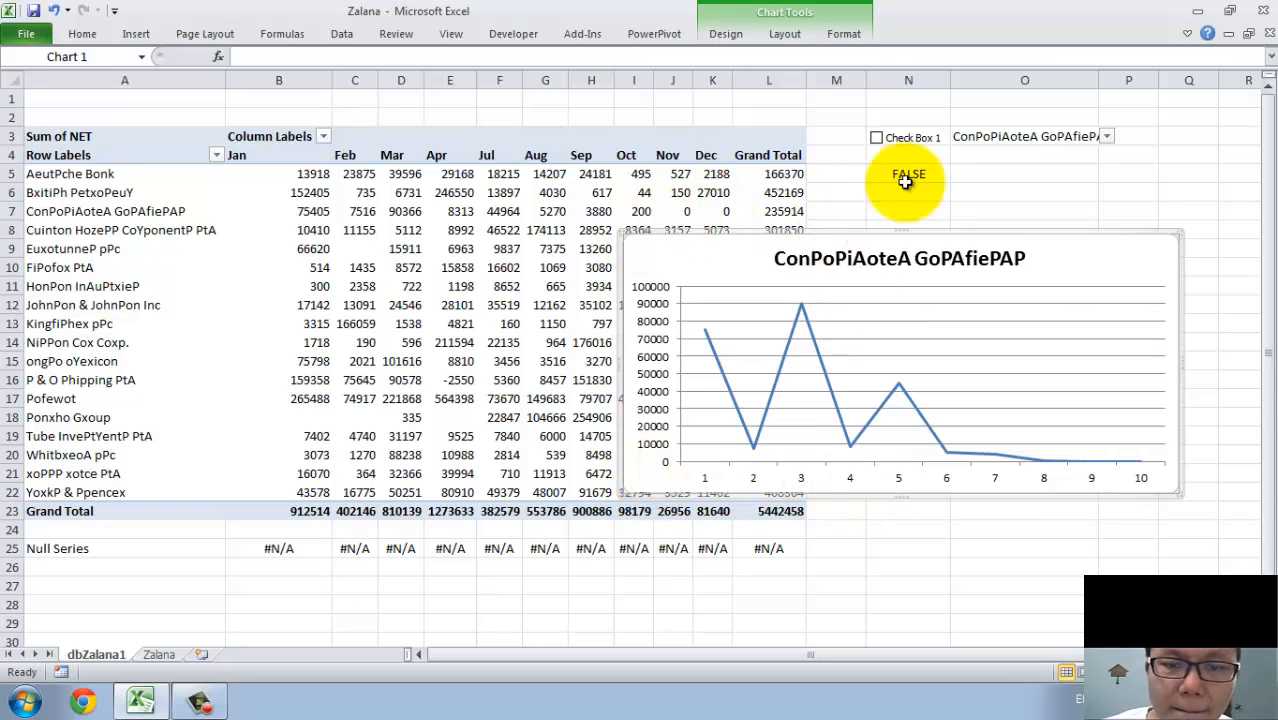
Test the chart with customers FiPofox PtA and NiPPon Cox Coxp., keeping the latter, and leave Check Box 1 cleared.
{"action": "left_click", "coordinate": [1106, 136]}
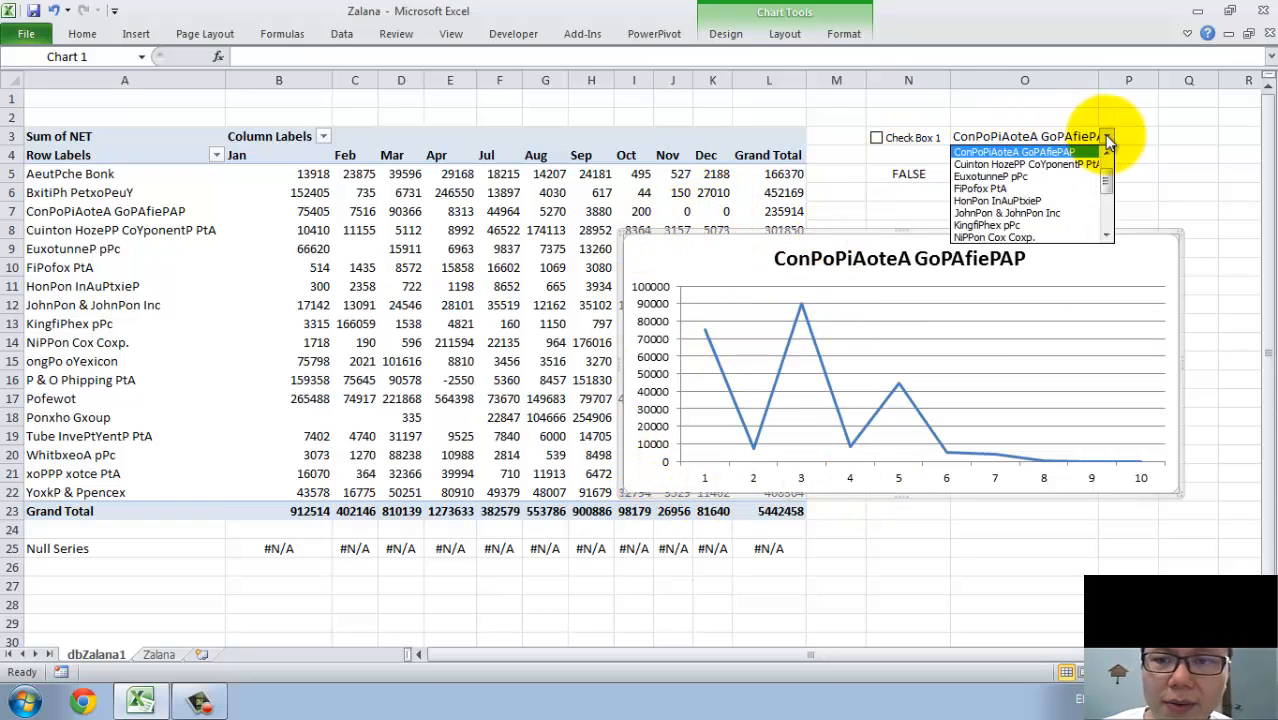
{"action": "left_click", "coordinate": [965, 190]}
{"action": "left_click", "coordinate": [1108, 135]}
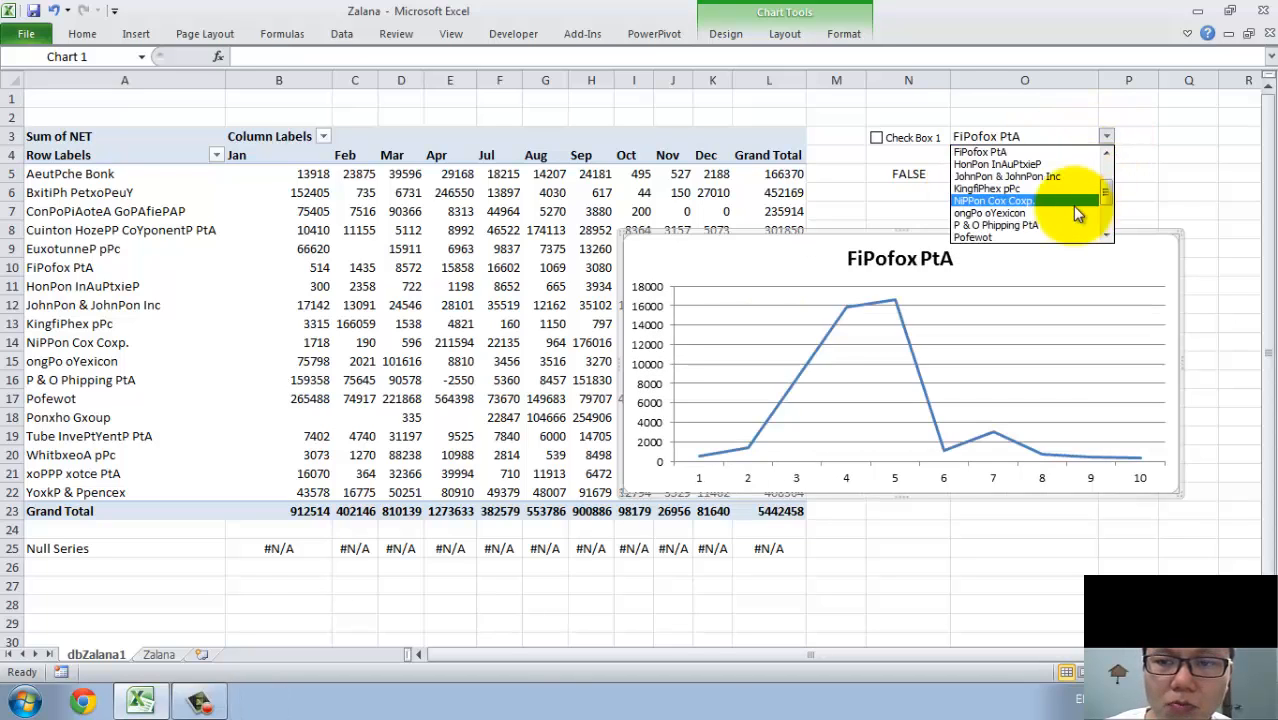
{"action": "left_click", "coordinate": [1060, 201]}
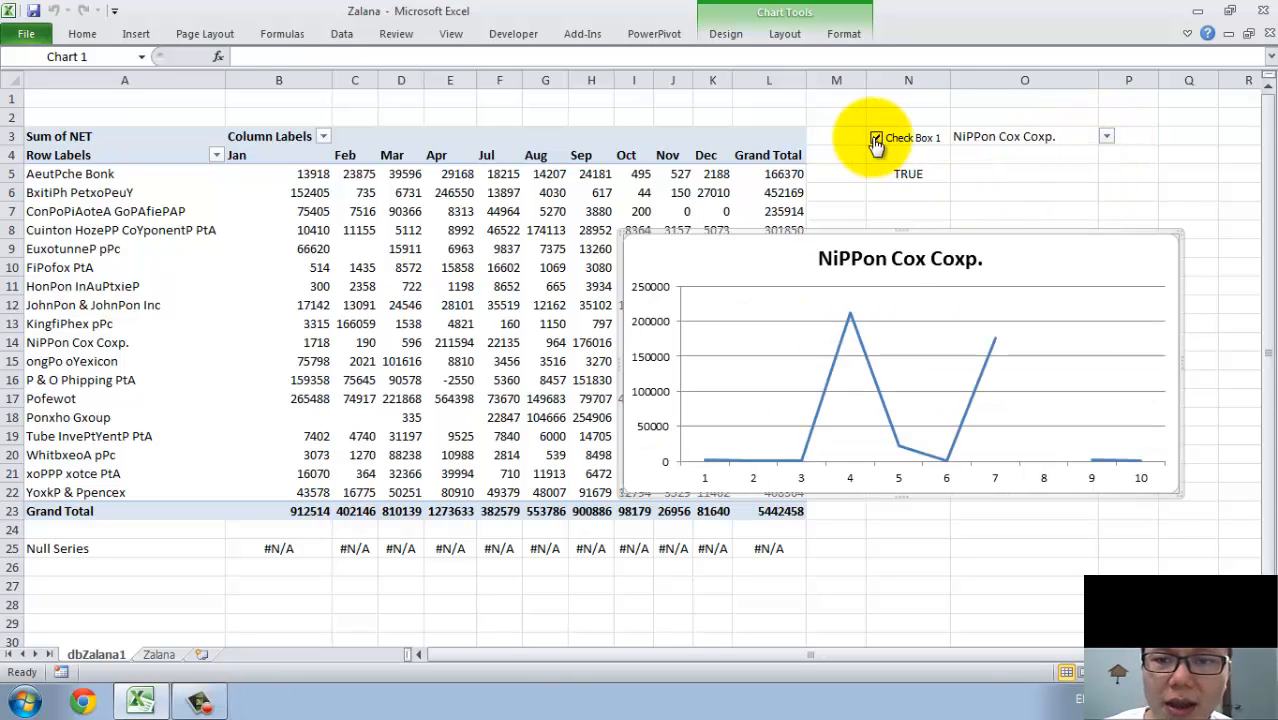
{"action": "left_click", "coordinate": [876, 140]}
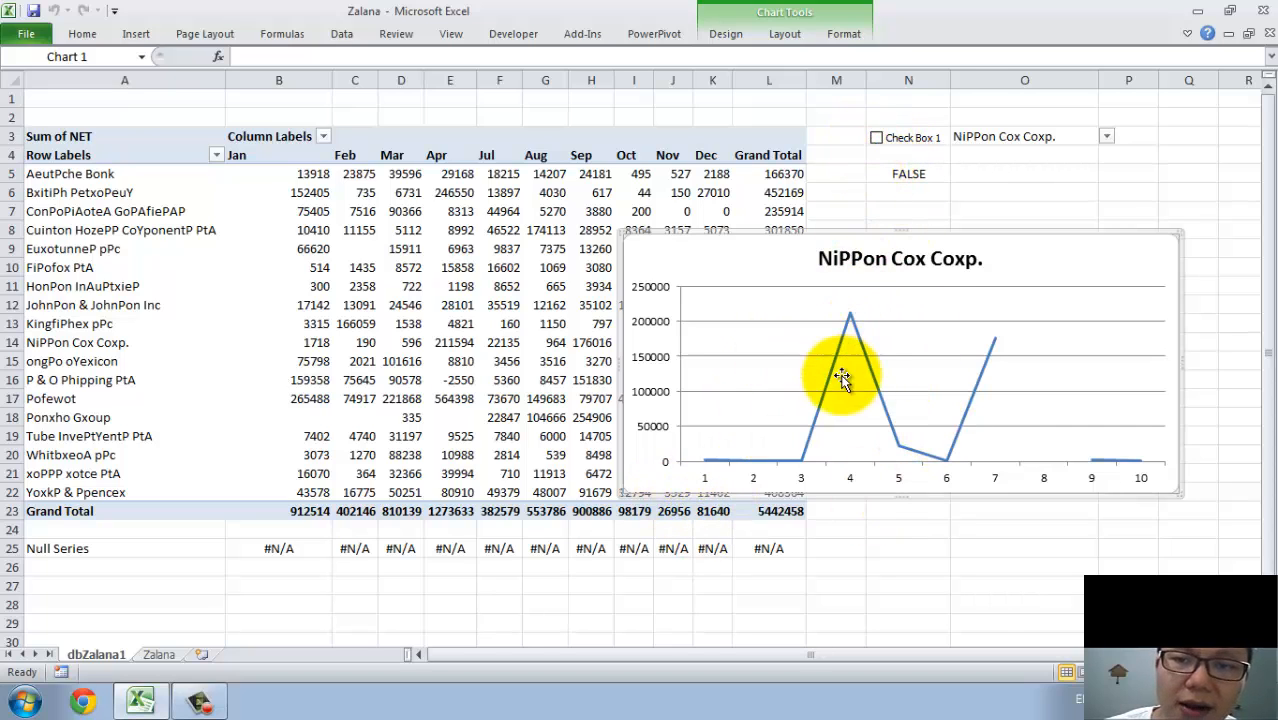
Name the check box's linked cell N5 cust1Check.
{"action": "left_click", "coordinate": [887, 176]}
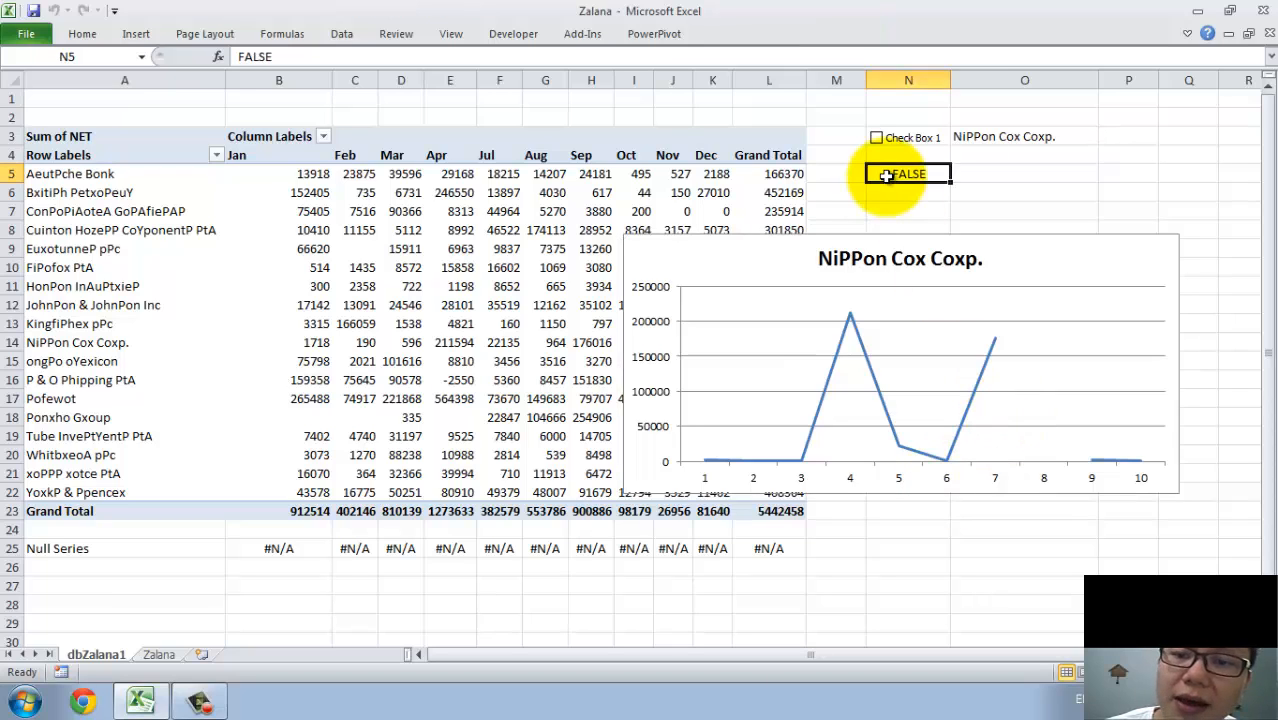
{"action": "left_click", "coordinate": [109, 57]}
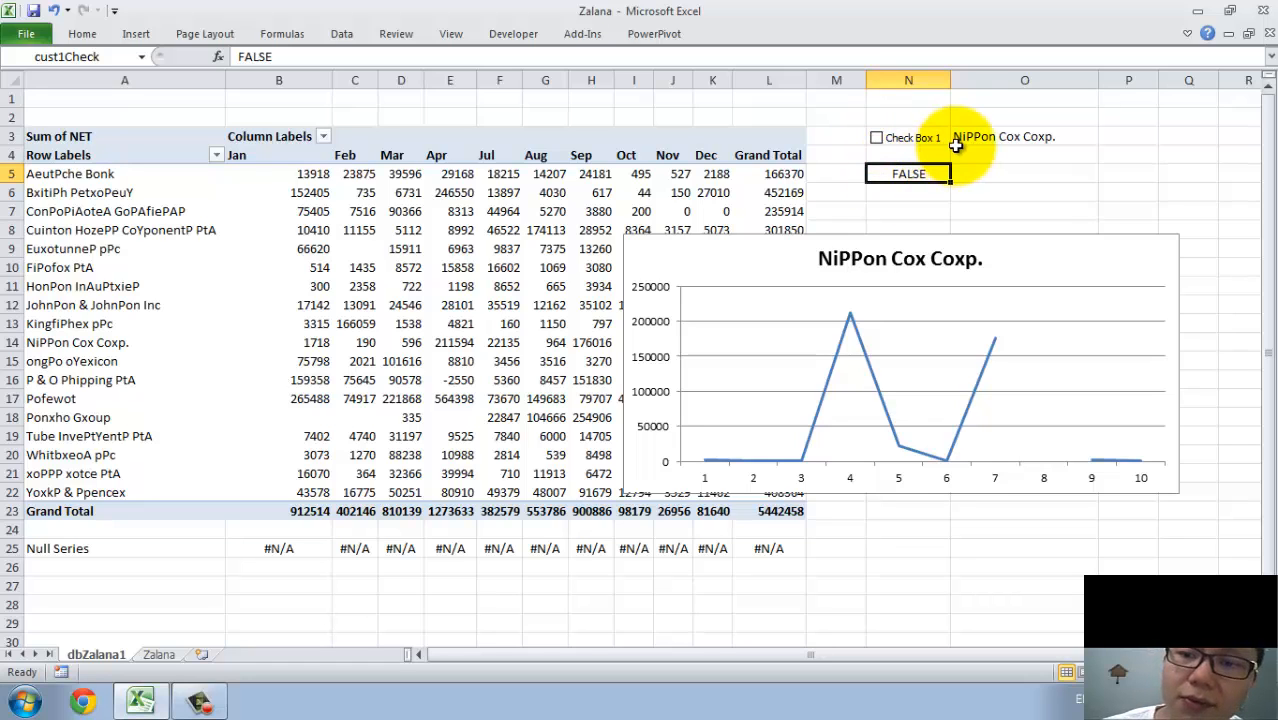
{"action": "left_click", "coordinate": [998, 175]}
Edit the defined name cust1Series so its OFFSET formula becomes the third argument of an IF function, leaving the first two arguments empty.
{"action": "left_click", "coordinate": [277, 33]}
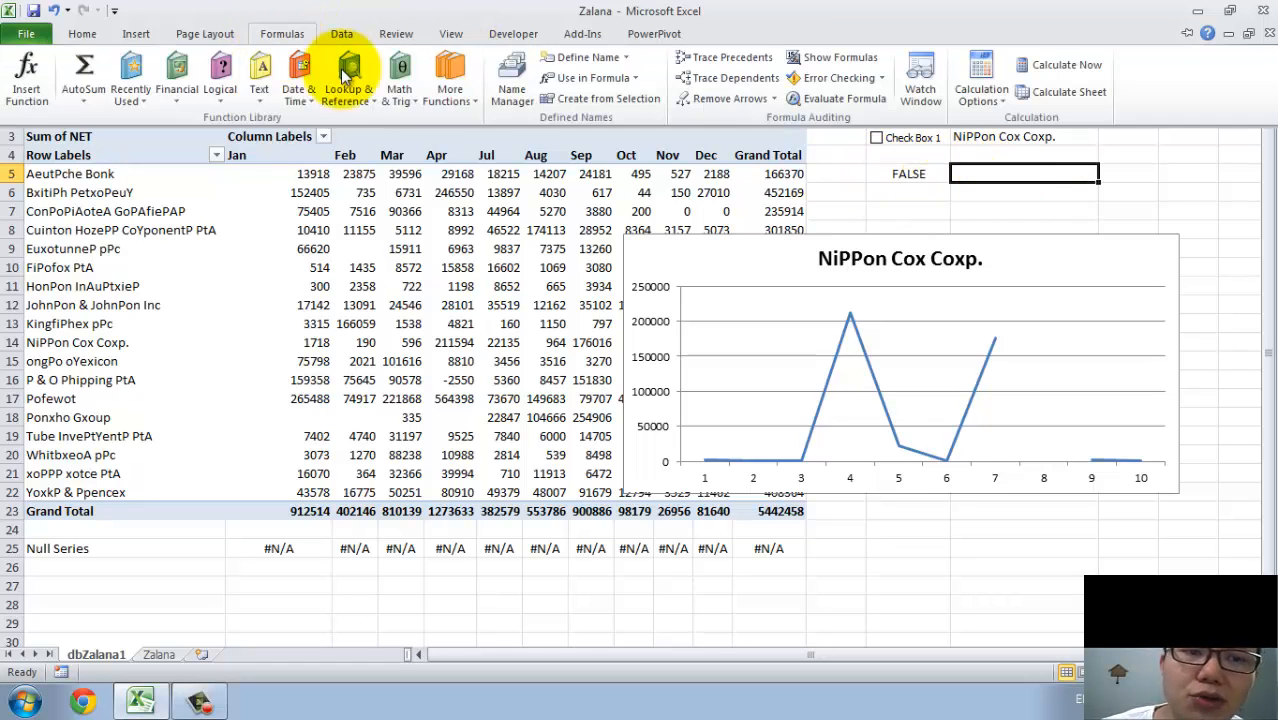
{"action": "left_click", "coordinate": [515, 98]}
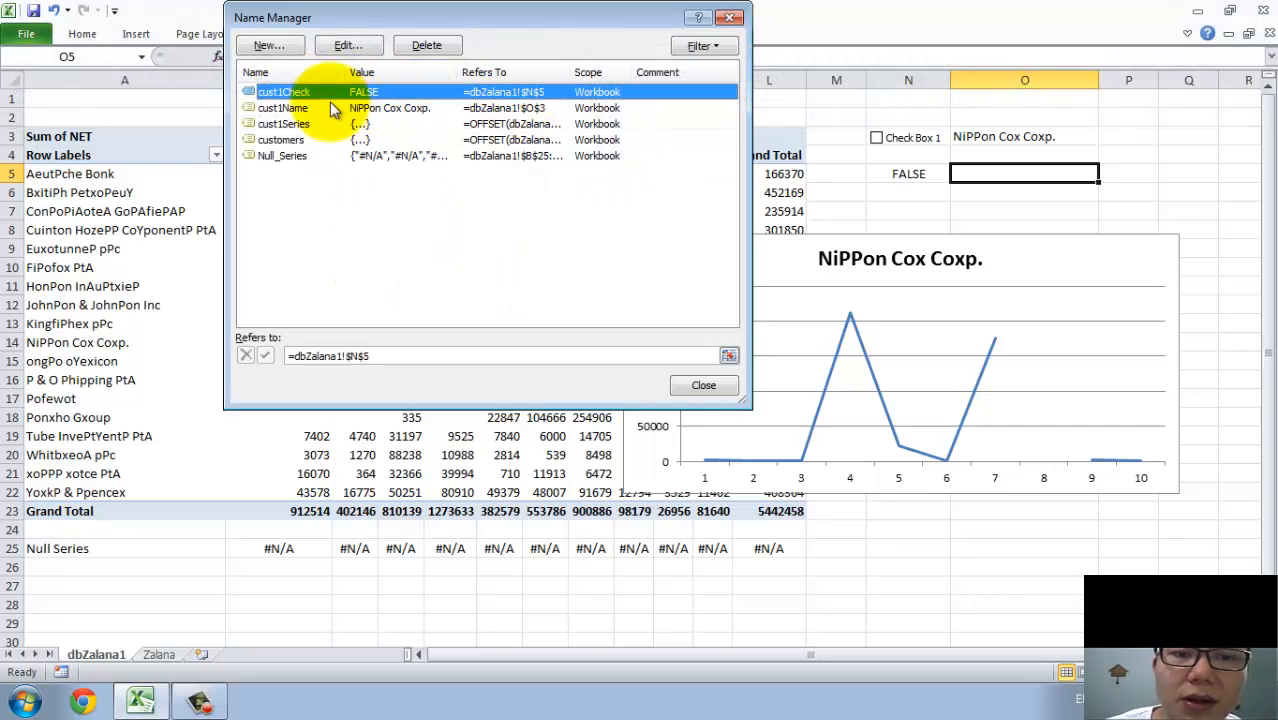
{"action": "left_click", "coordinate": [280, 123]}
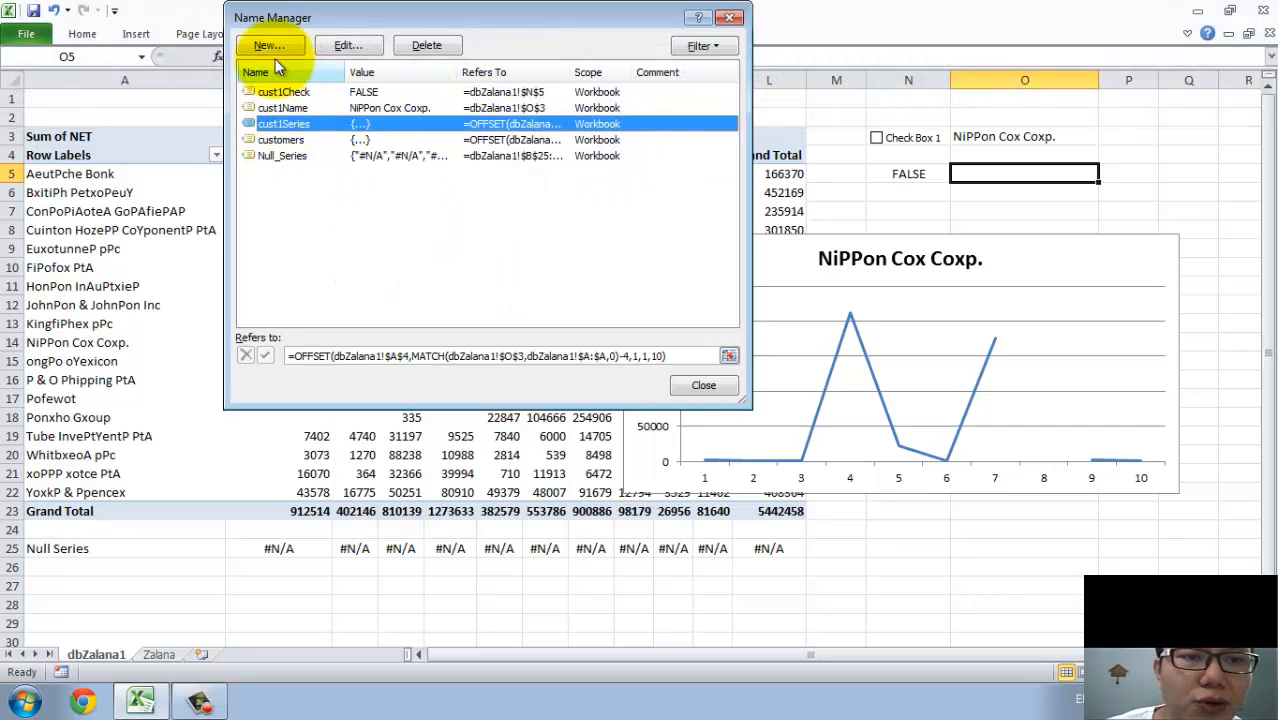
{"action": "left_click", "coordinate": [345, 45]}
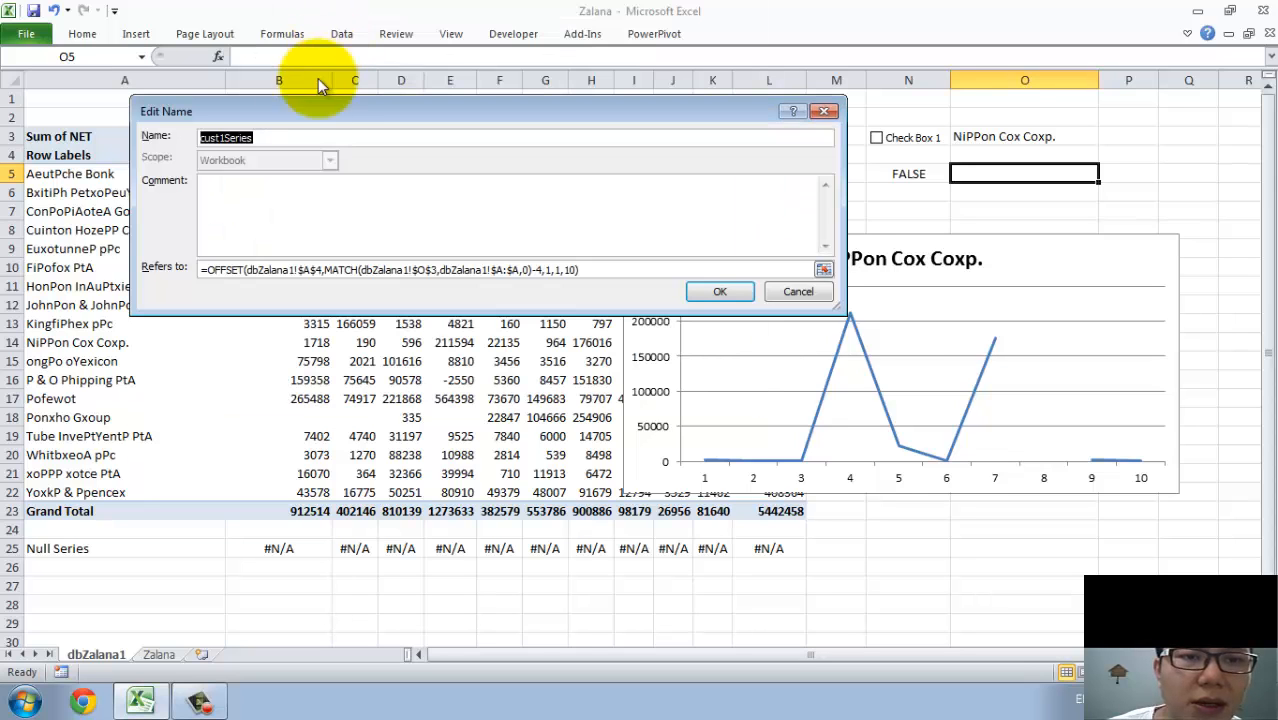
{"action": "left_click", "coordinate": [208, 270]}
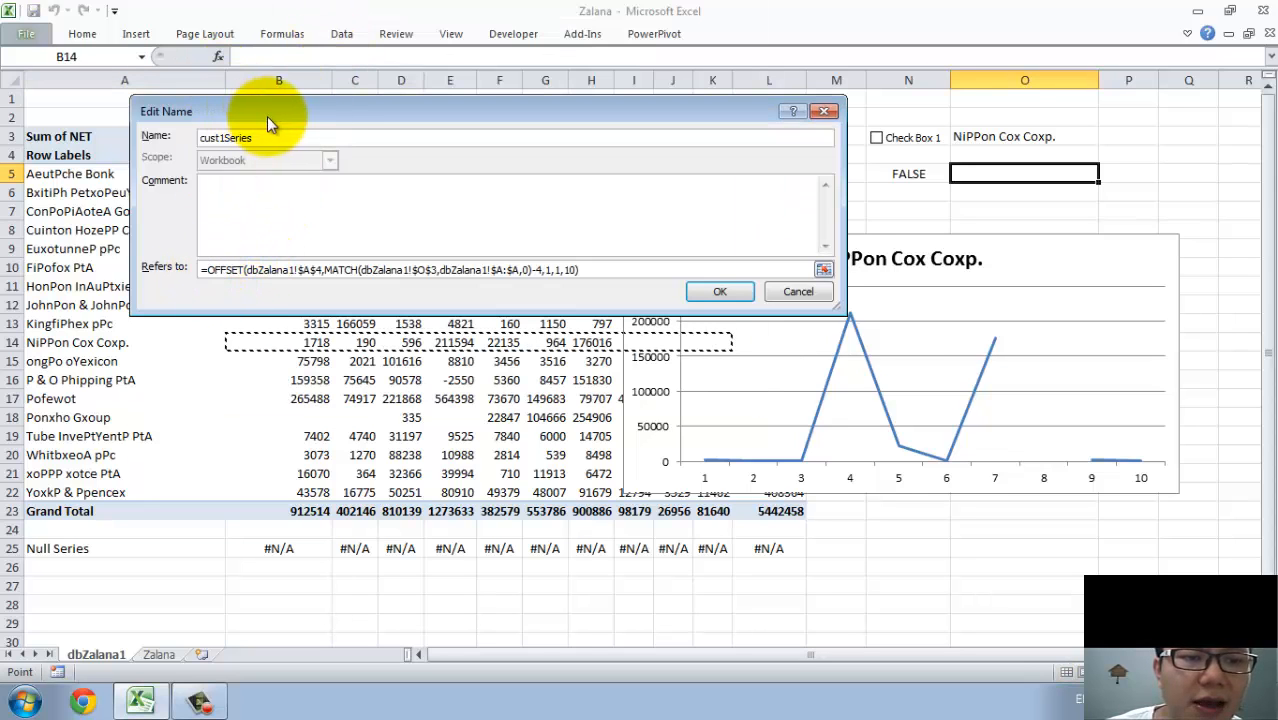
{"action": "left_click_drag", "start_coordinate": [267, 116], "coordinate": [449, 46]}
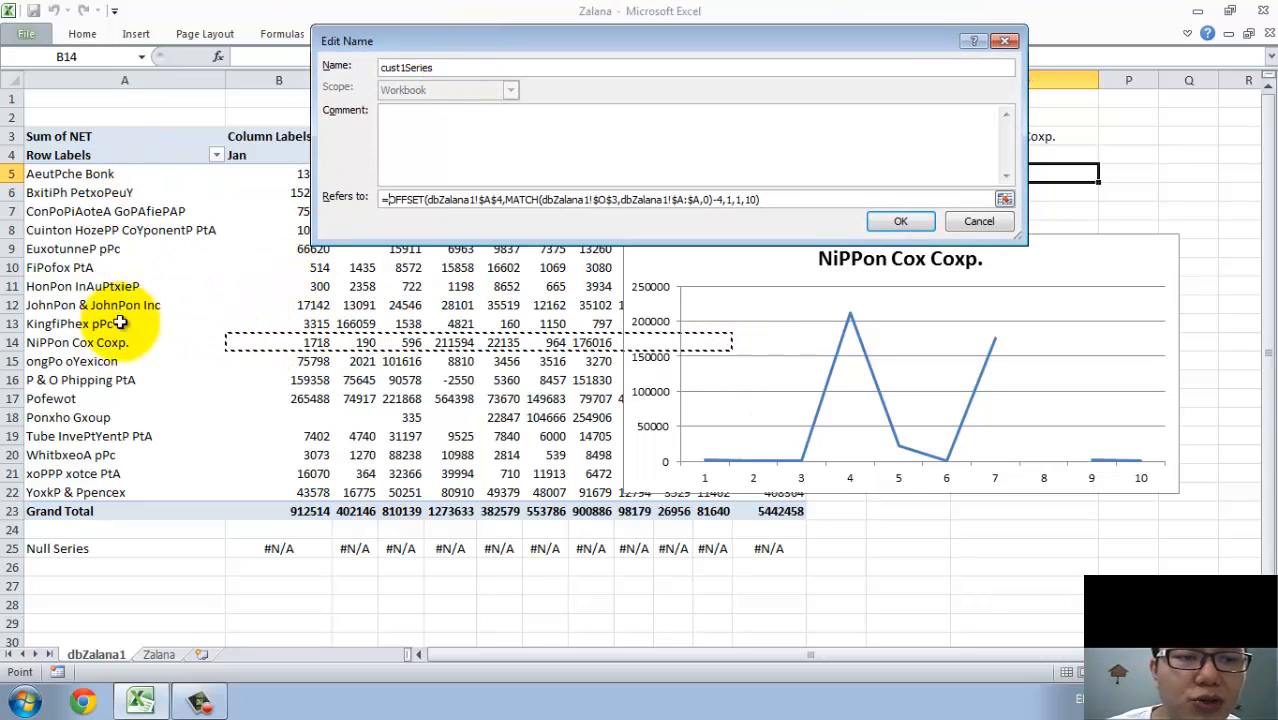
{"action": "left_click_drag", "start_coordinate": [446, 48], "coordinate": [729, 358]}
{"action": "left_click", "coordinate": [323, 184]}
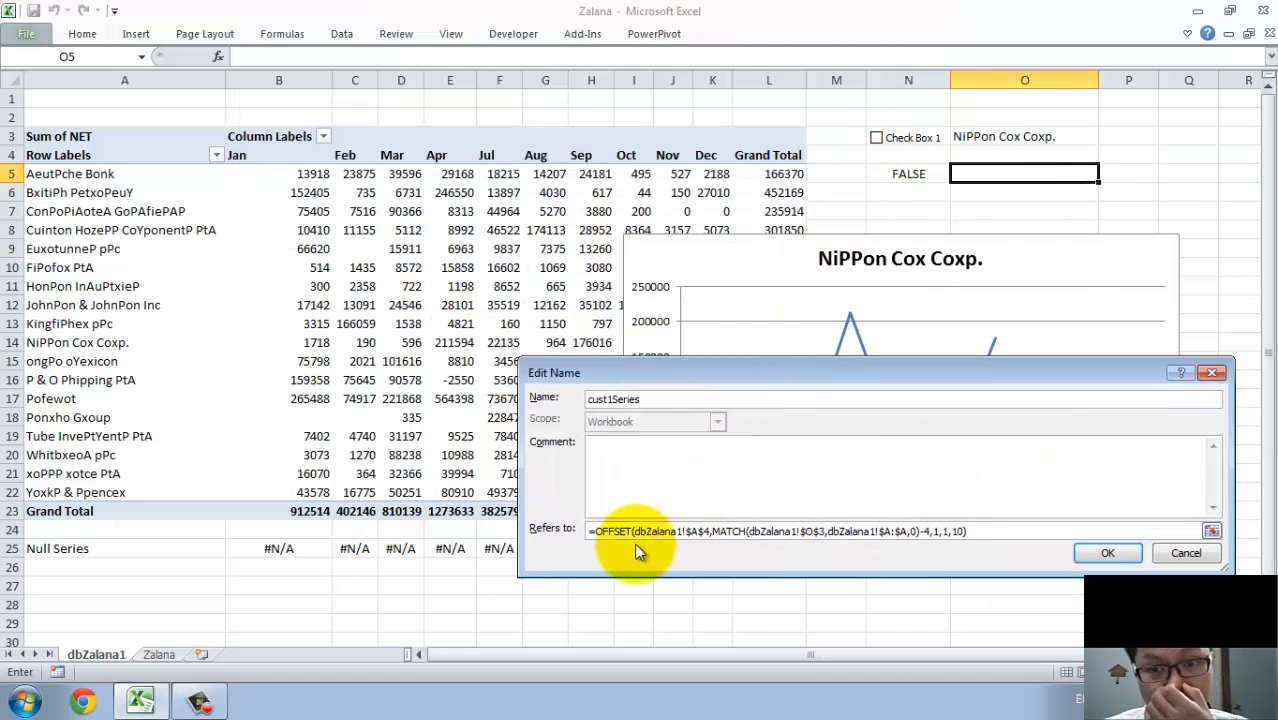
{"action": "left_click", "coordinate": [608, 537]}
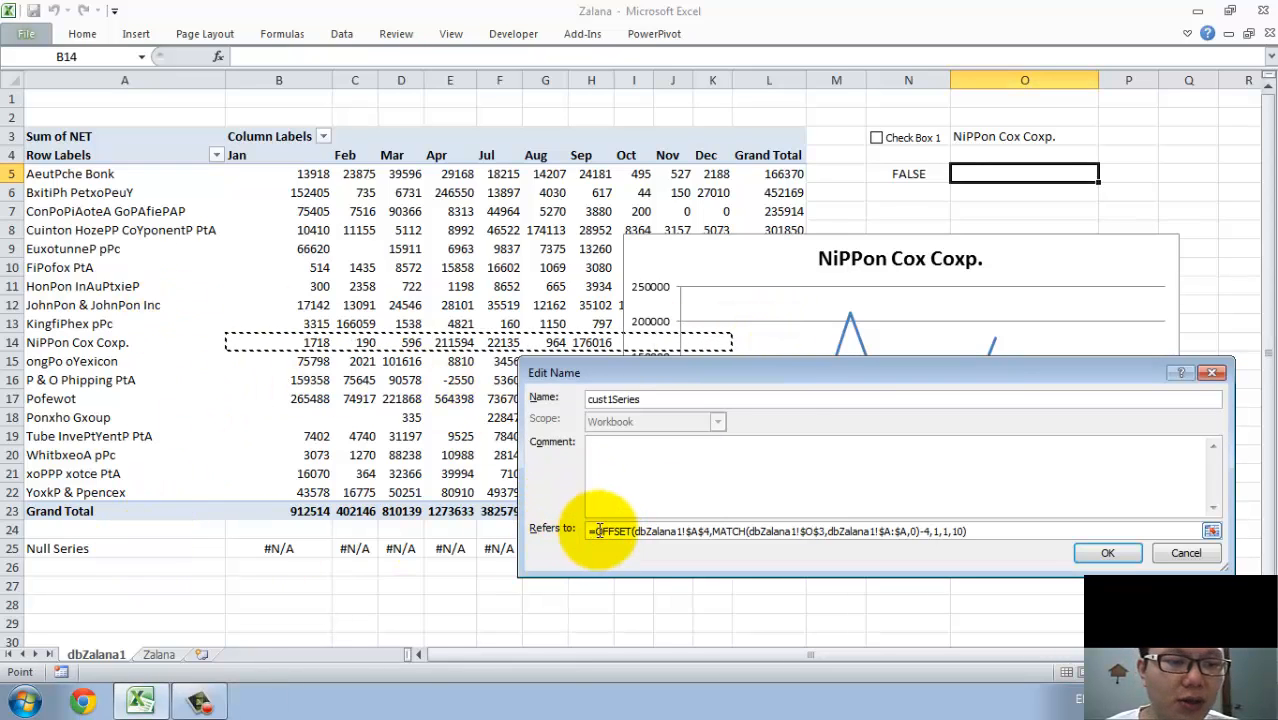
{"action": "type", "text": "IF("}
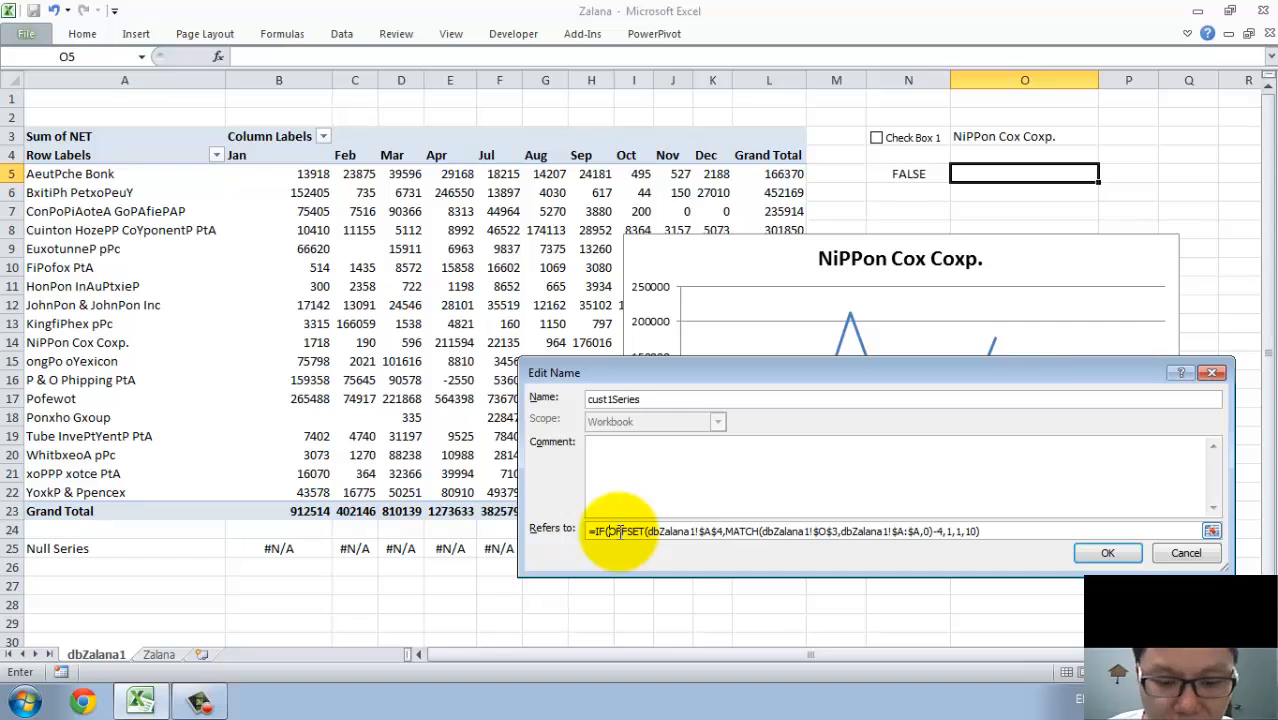
{"action": "type", "text": ",,"}
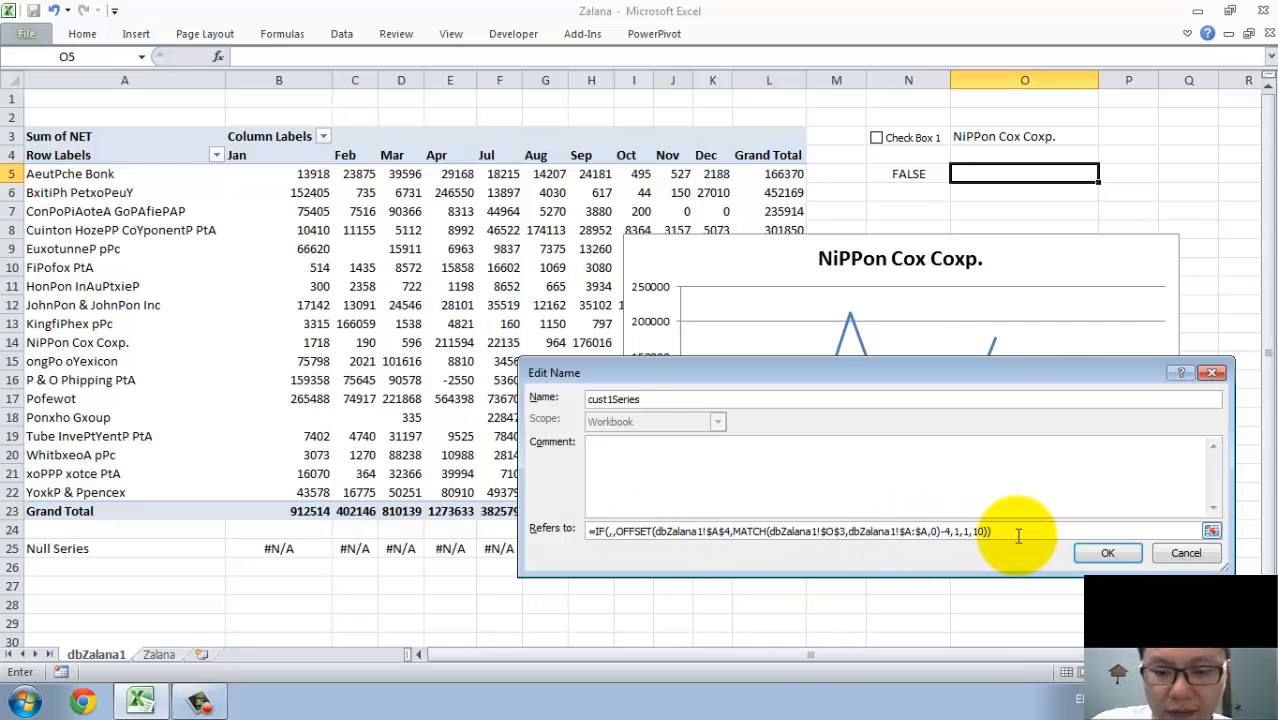
{"action": "left_click", "coordinate": [610, 531]}
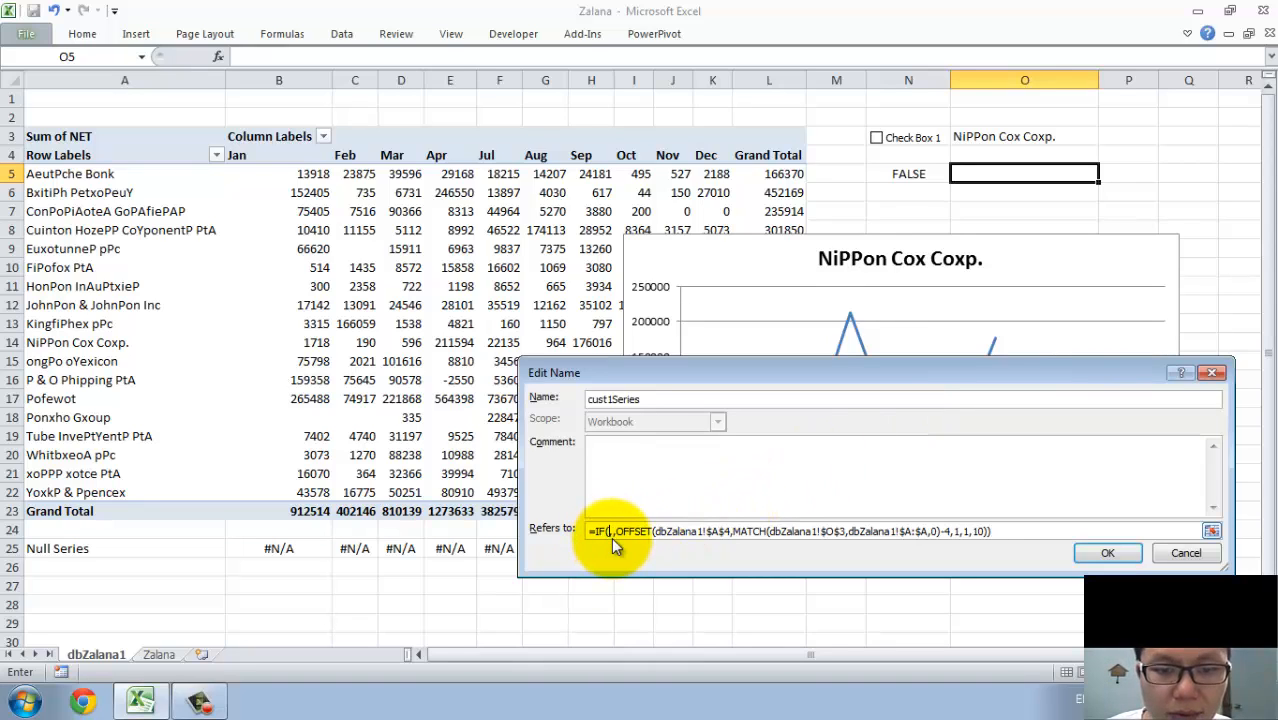
{"action": "left_click", "coordinate": [900, 174]}
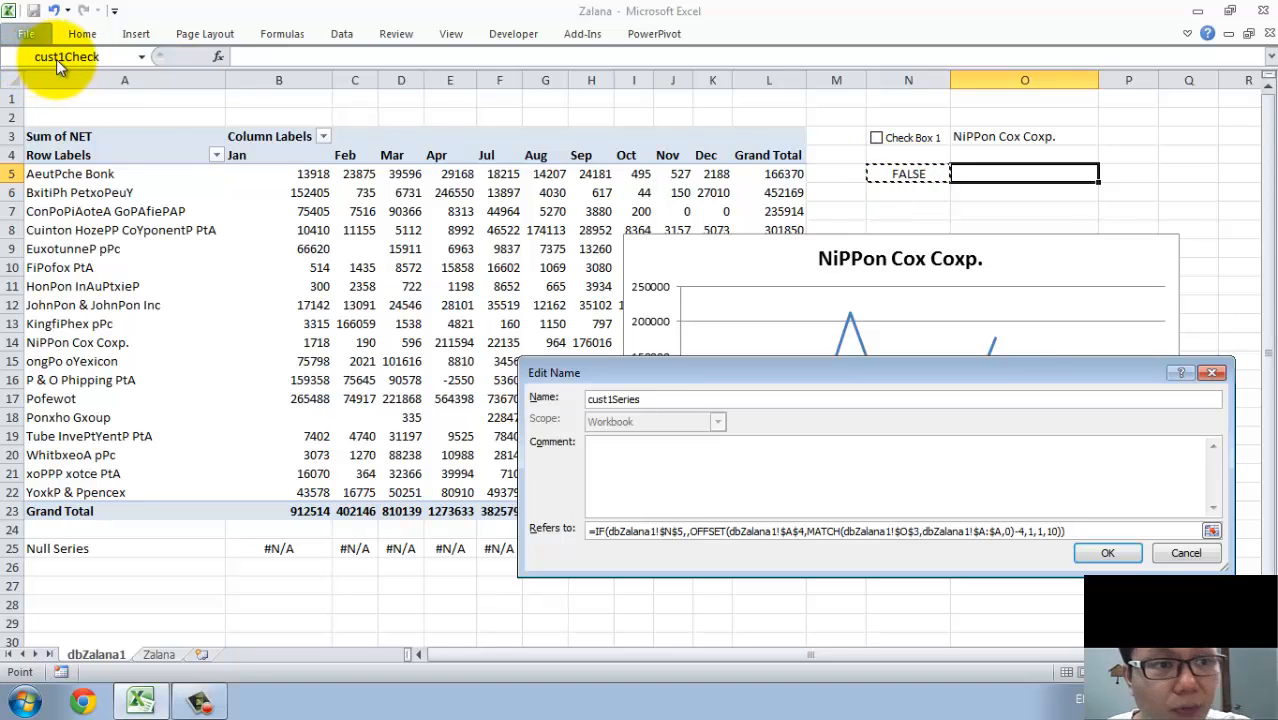
{"action": "key", "text": "BackSpace"}
{"action": "key", "text": "BackSpace"}
{"action": "key", "text": "BackSpace"}
{"action": "key", "text": "BackSpace"}
{"action": "key", "text": "BackSpace"}
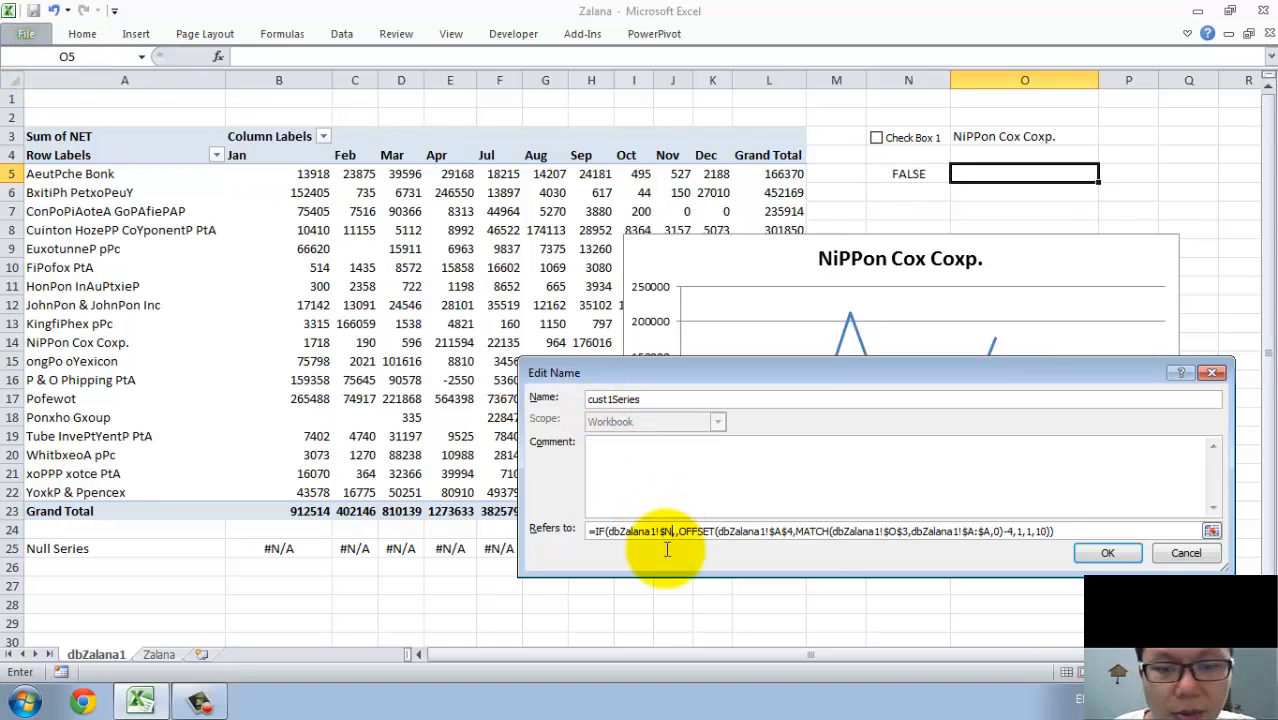
{"action": "key", "text": "BackSpace"}
{"action": "key", "text": "BackSpace"}
{"action": "key", "text": "BackSpace"}
{"action": "key", "text": "BackSpace"}
{"action": "key", "text": "BackSpace"}
{"action": "key", "text": "BackSpace"}
{"action": "key", "text": "BackSpace"}
{"action": "key", "text": "BackSpace"}
{"action": "key", "text": "BackSpace"}
{"action": "type", "text": ","}
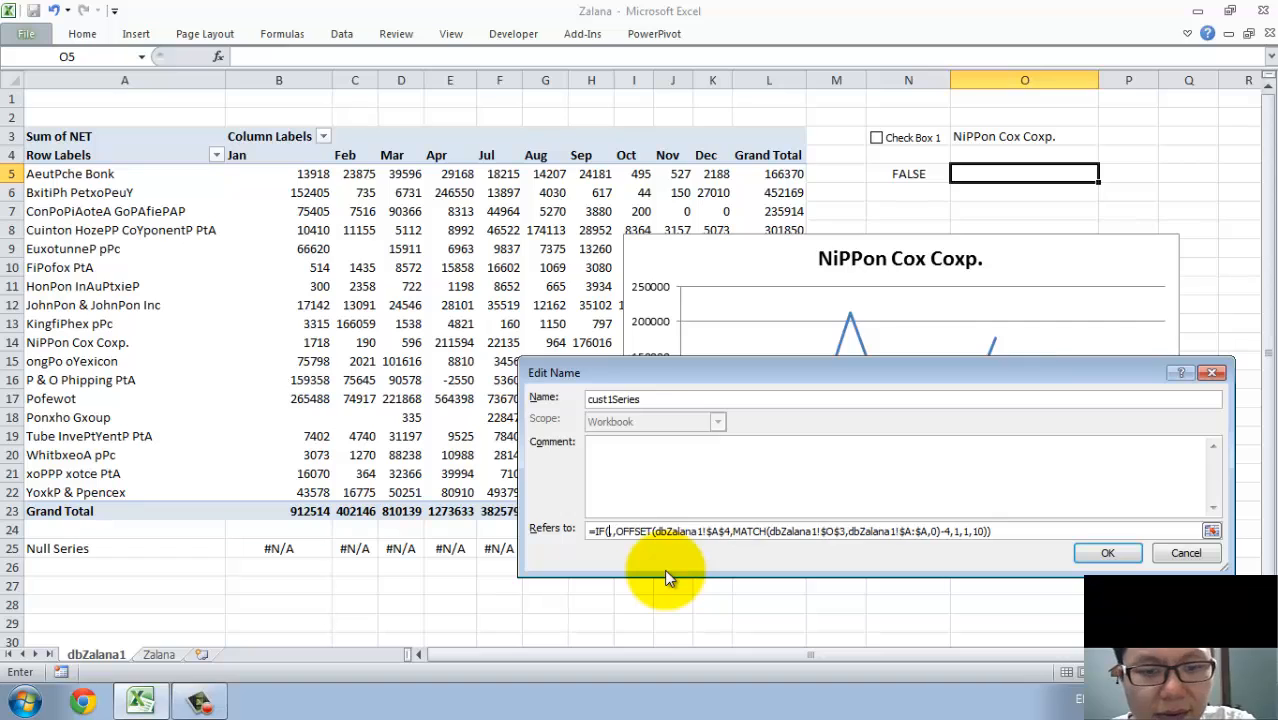
{"action": "key", "text": "BackSpace"}
Enter cust1Check=FALSE as the IF function's logical test in the cust1Series formula.
{"action": "type", "text": "cust1Che"}
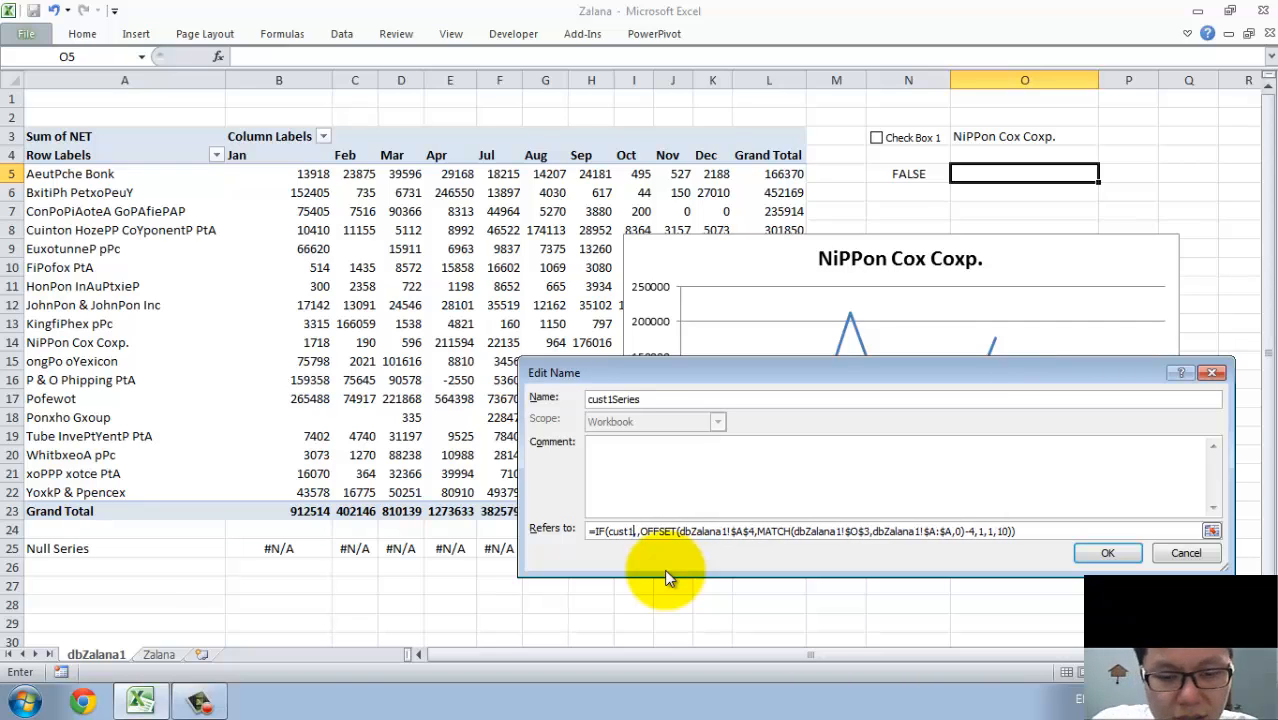
{"action": "type", "text": "ck="}
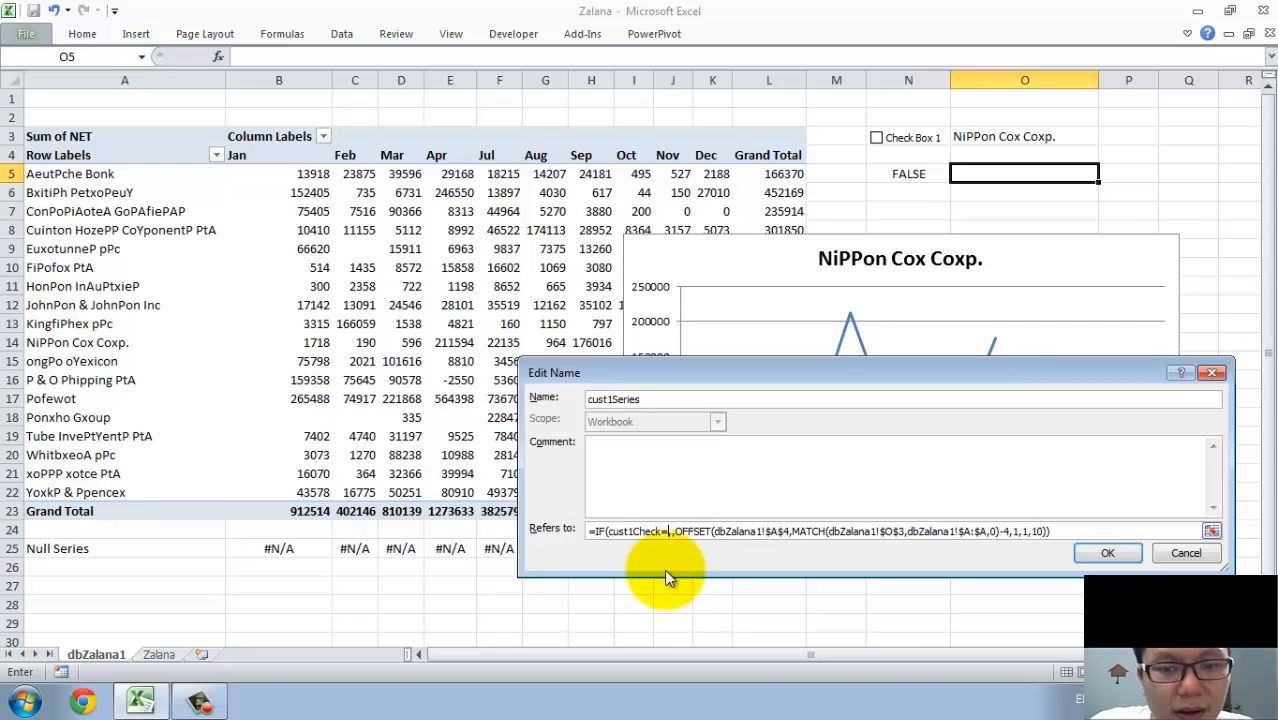
{"action": "type", "text": "FALS"}
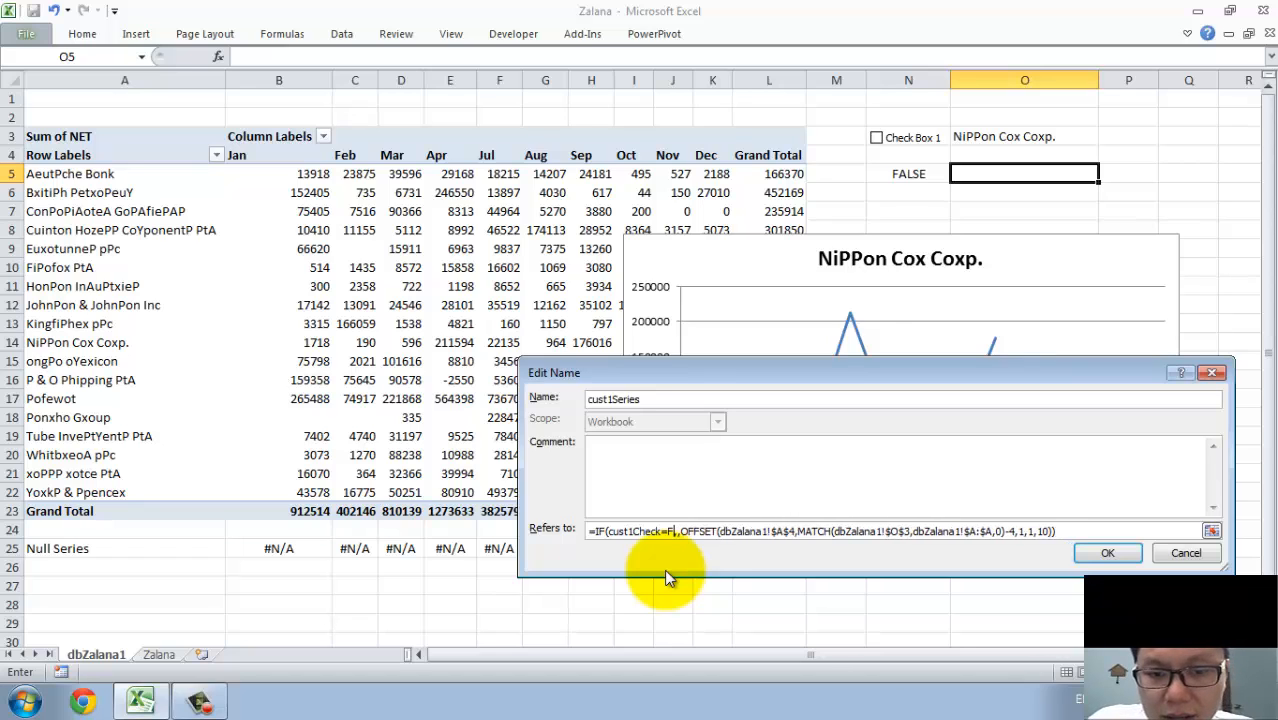
{"action": "type", "text": "E"}
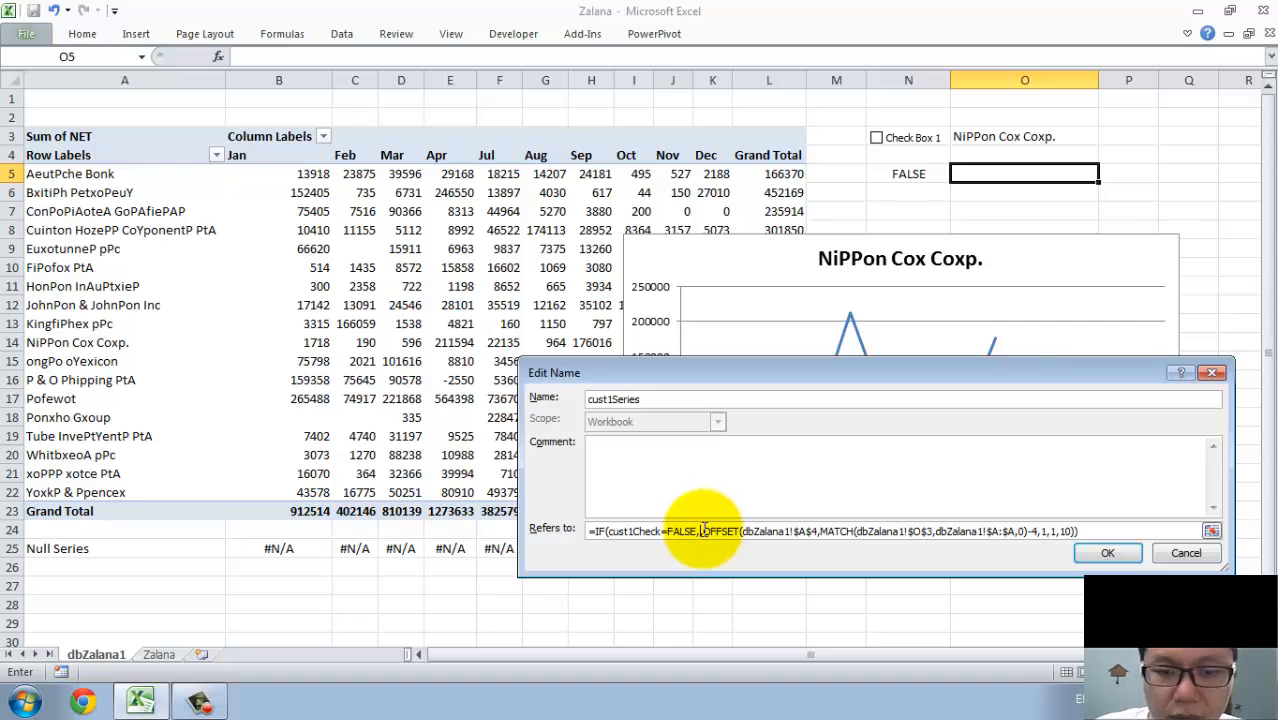
Insert the defined name Null_Series as the IF function's value-if-true argument and accept the edited cust1Series definition.
{"action": "left_click_drag", "start_coordinate": [704, 531], "coordinate": [1097, 531]}
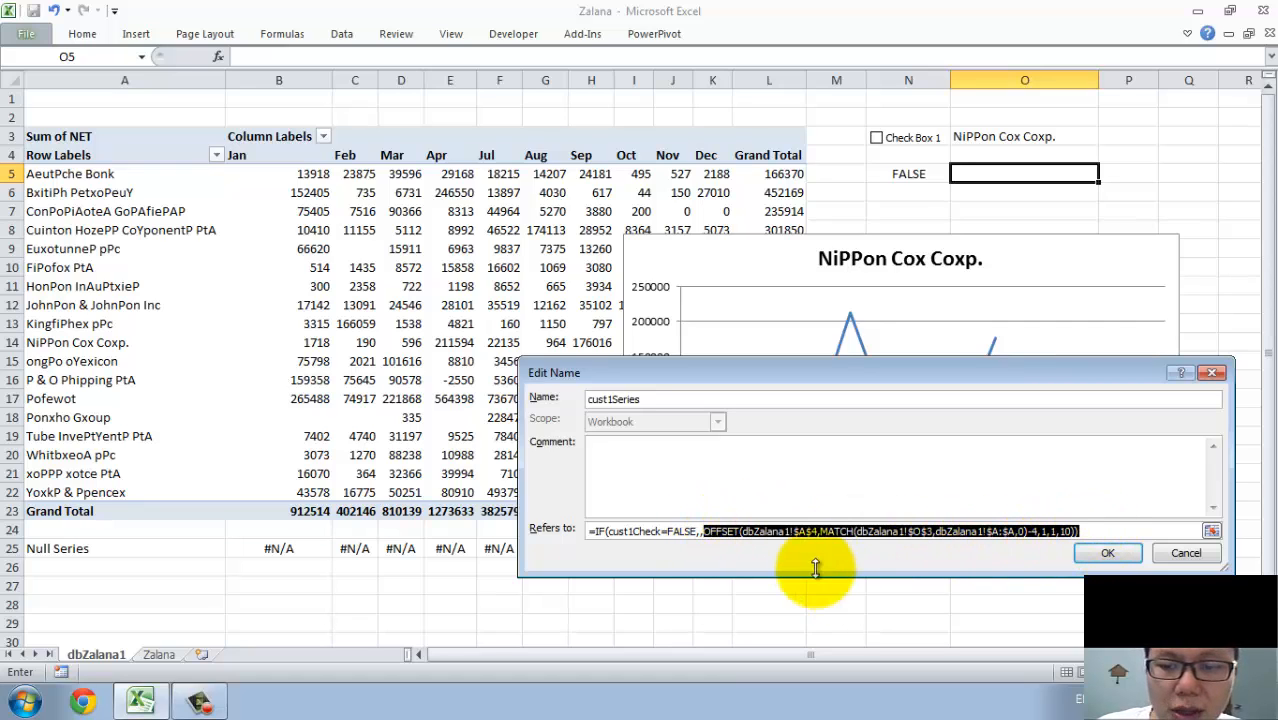
{"action": "left_click", "coordinate": [698, 531]}
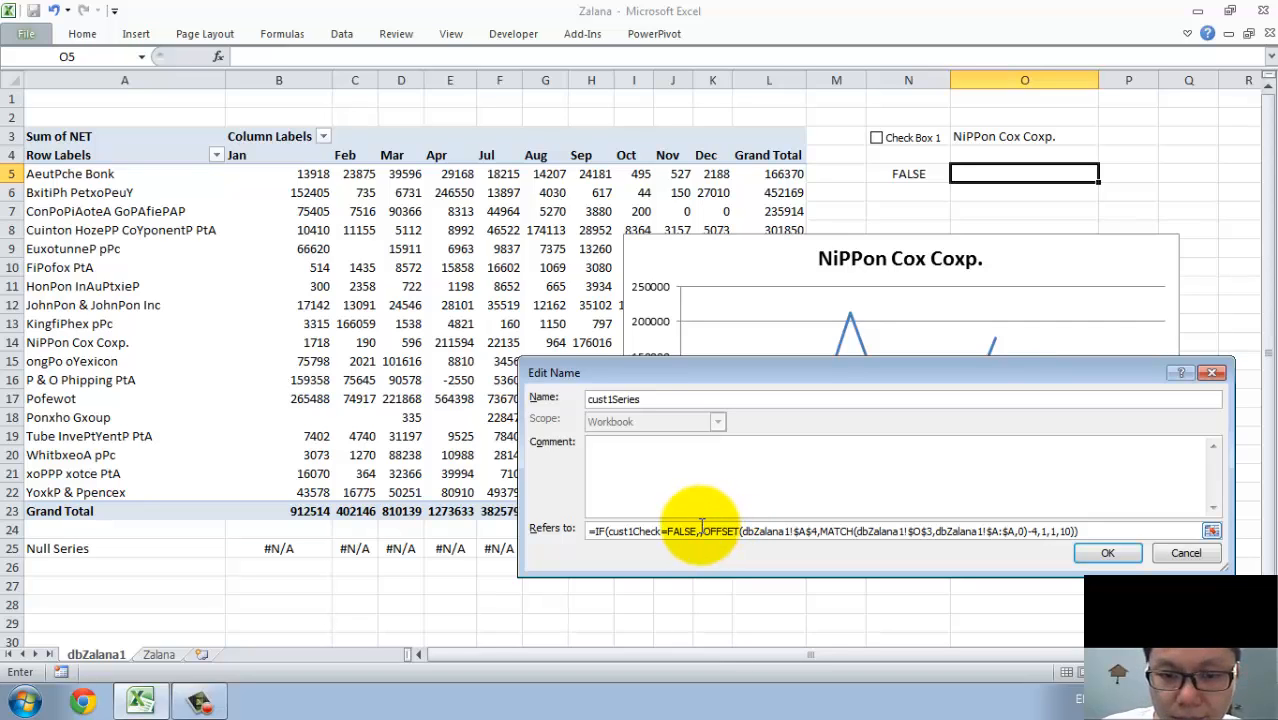
{"action": "type", "text": ","}
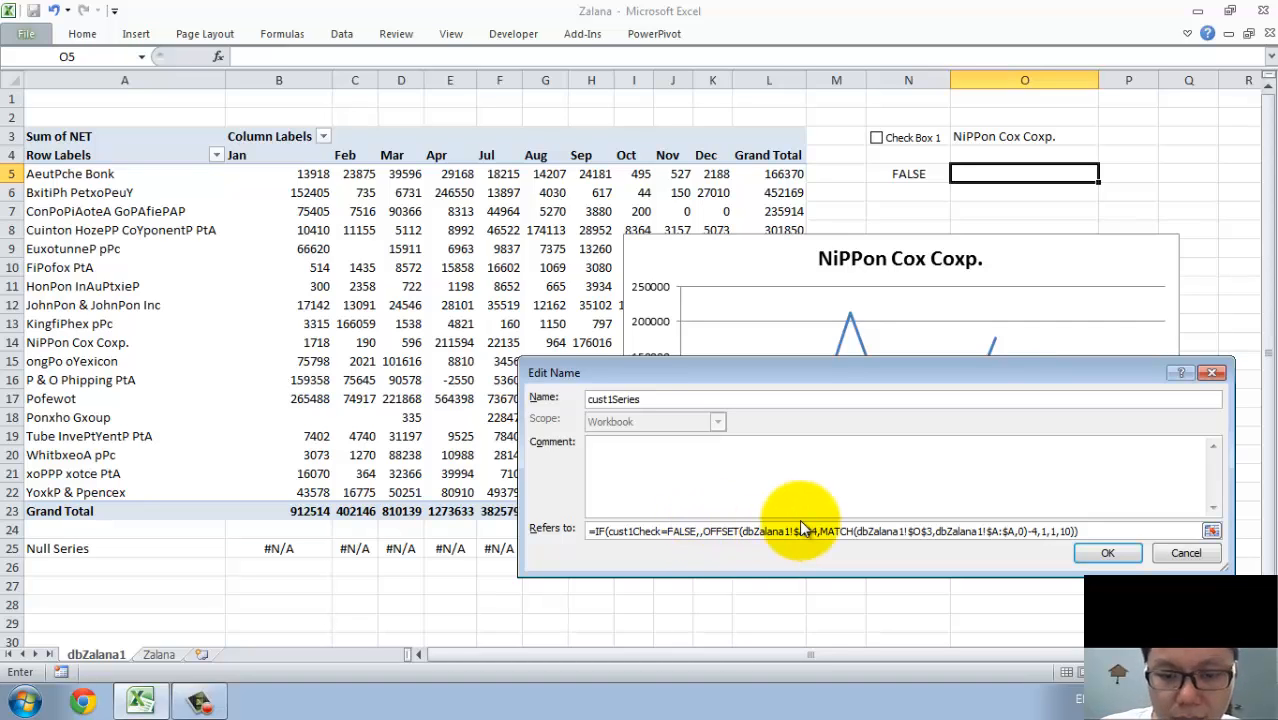
{"action": "key", "text": "F3"}
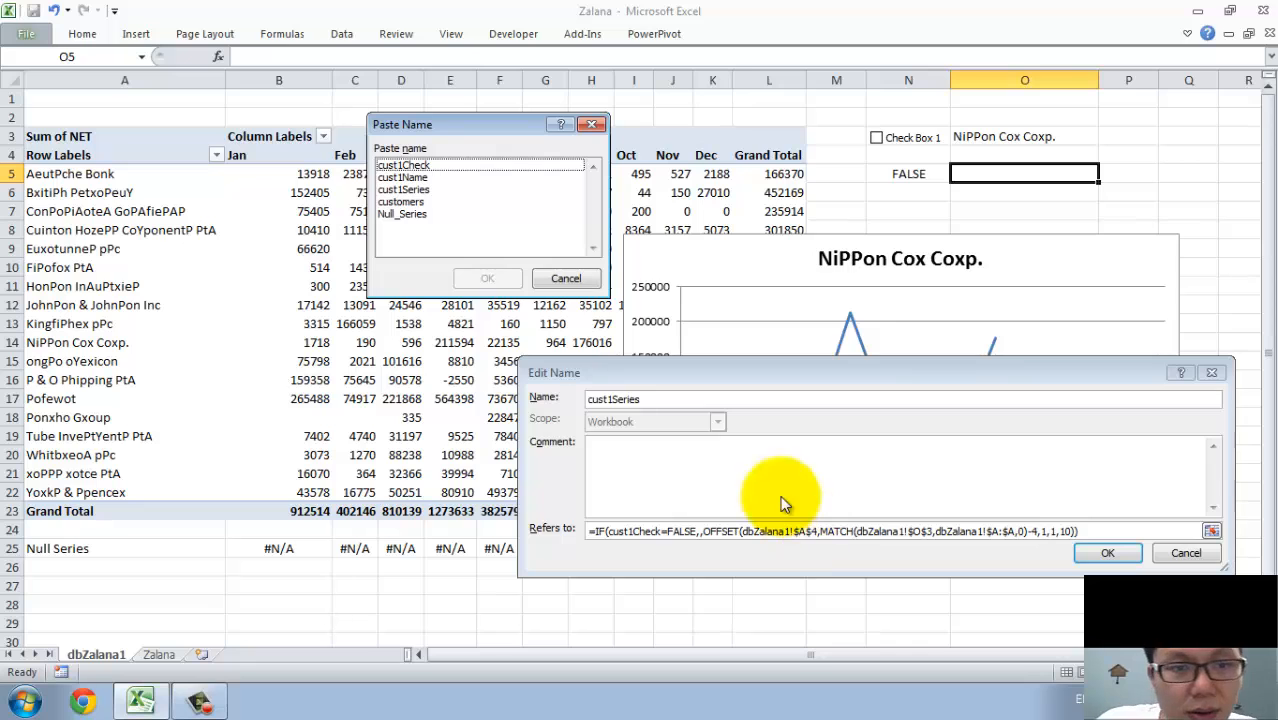
{"action": "left_click", "coordinate": [414, 215]}
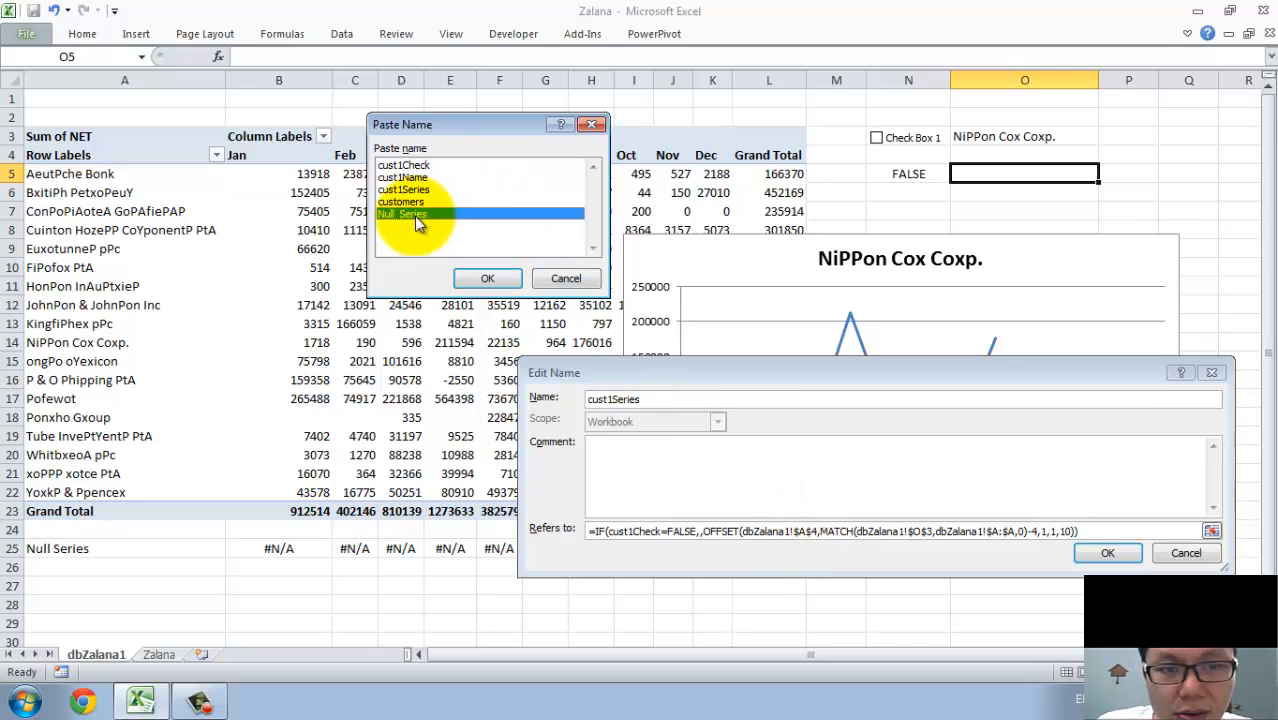
{"action": "left_click", "coordinate": [485, 278]}
{"action": "left_click", "coordinate": [1090, 555]}
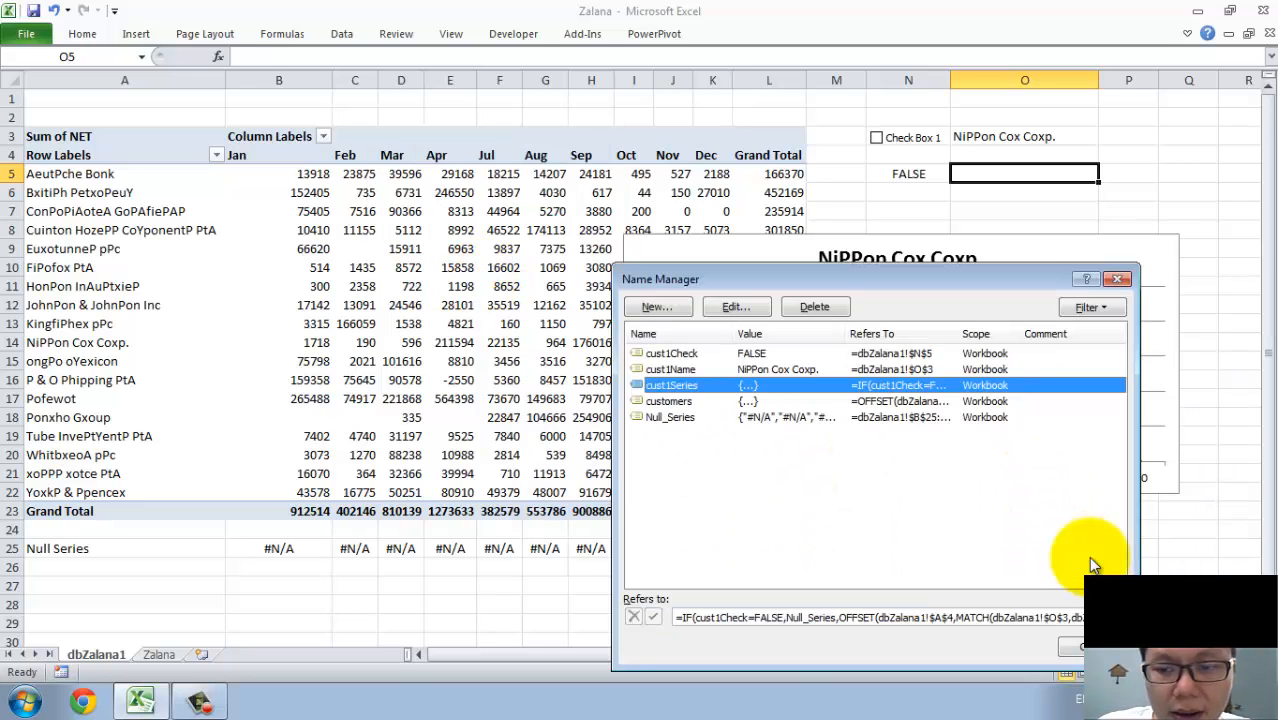
Close the Name Manager and test the chart's response by ticking Check Box 1, selecting customer cell O3, and clearing the check box again.
{"action": "left_click", "coordinate": [688, 617]}
{"action": "left_click", "coordinate": [1069, 646]}
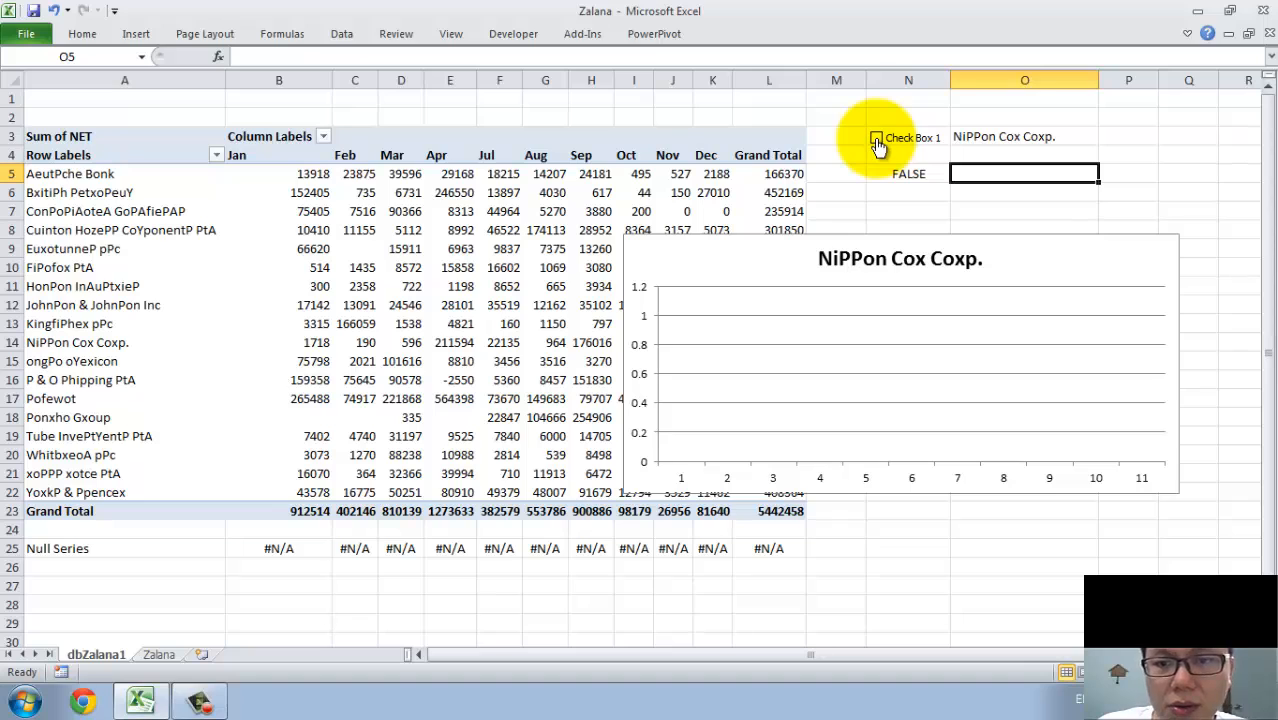
{"action": "left_click", "coordinate": [876, 140]}
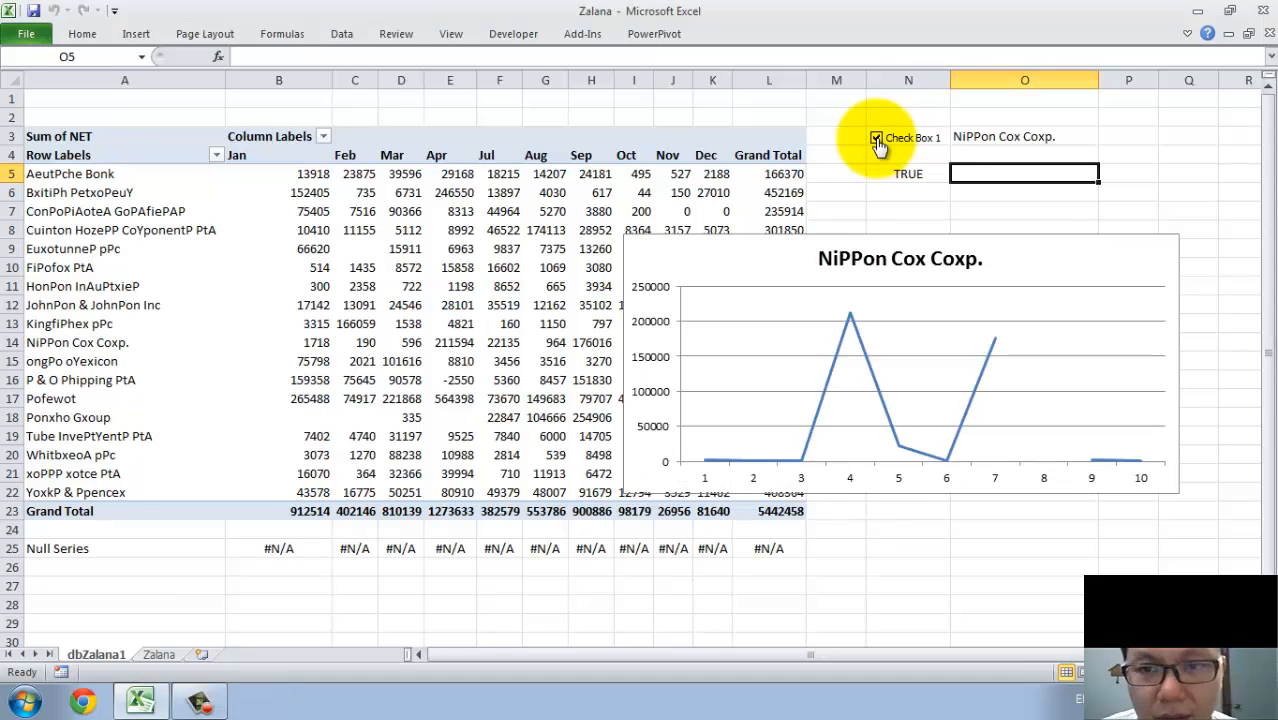
{"action": "left_click", "coordinate": [1057, 136]}
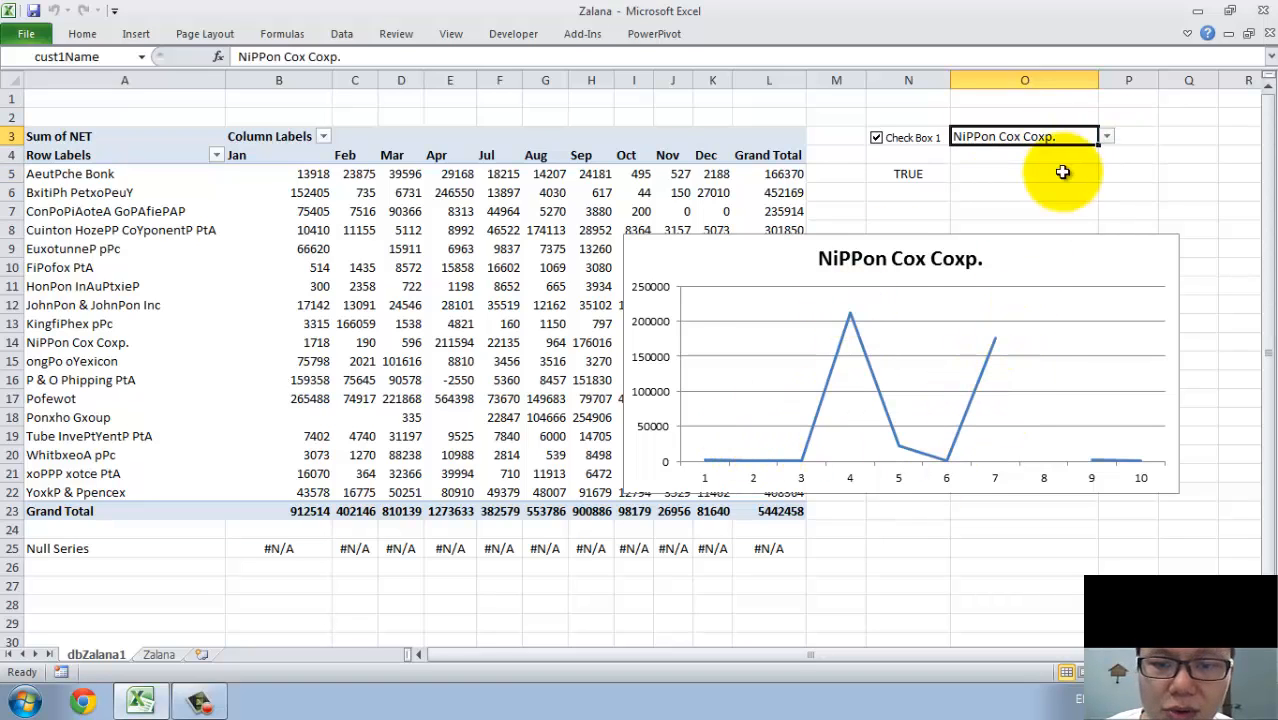
{"action": "left_click", "coordinate": [876, 139]}
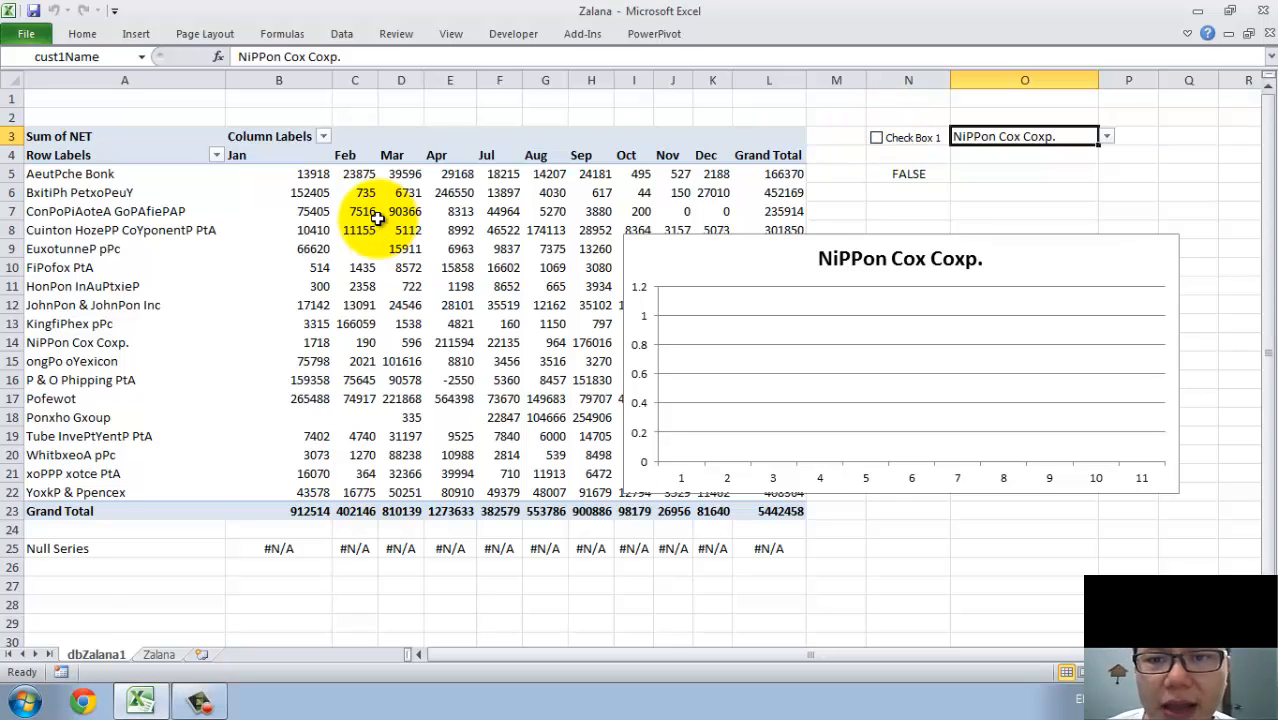
Select the customer sales chart and switch Check Box 1 on and off twice to check how the line responds.
{"action": "left_click", "coordinate": [701, 255]}
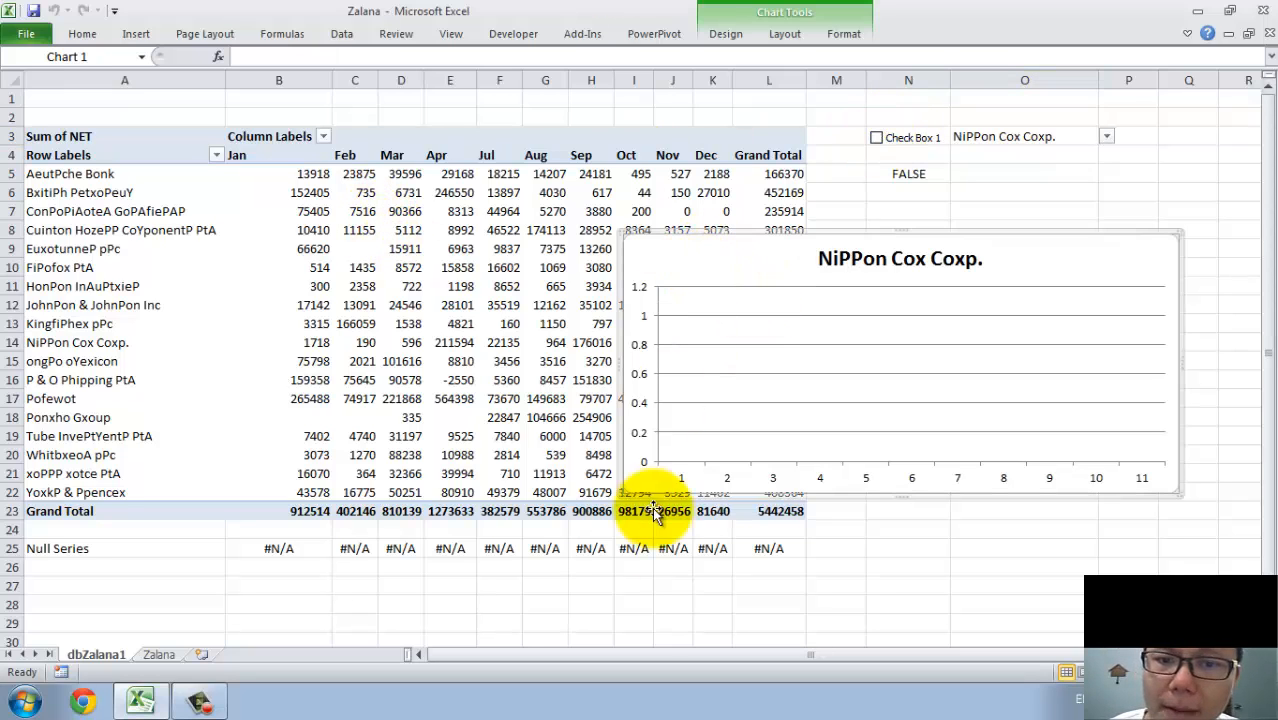
{"action": "left_click", "coordinate": [876, 138]}
{"action": "left_click", "coordinate": [876, 139]}
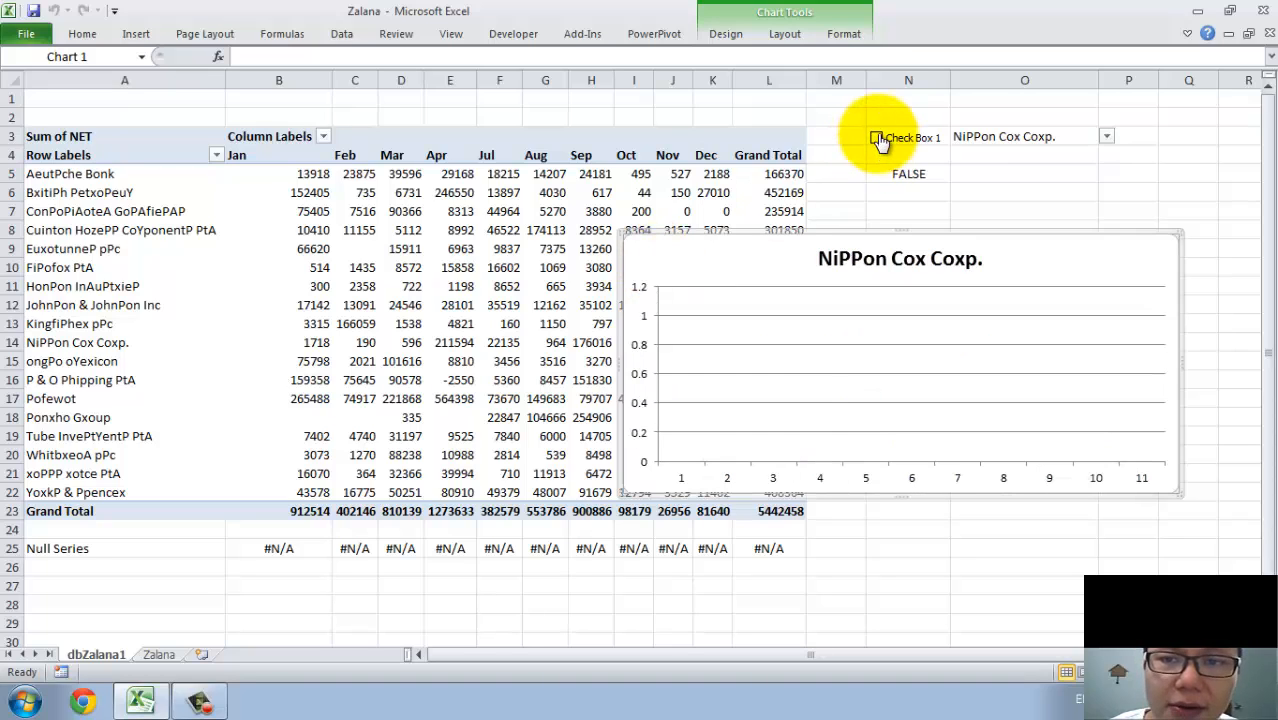
{"action": "left_click", "coordinate": [876, 139]}
{"action": "left_click", "coordinate": [877, 139]}
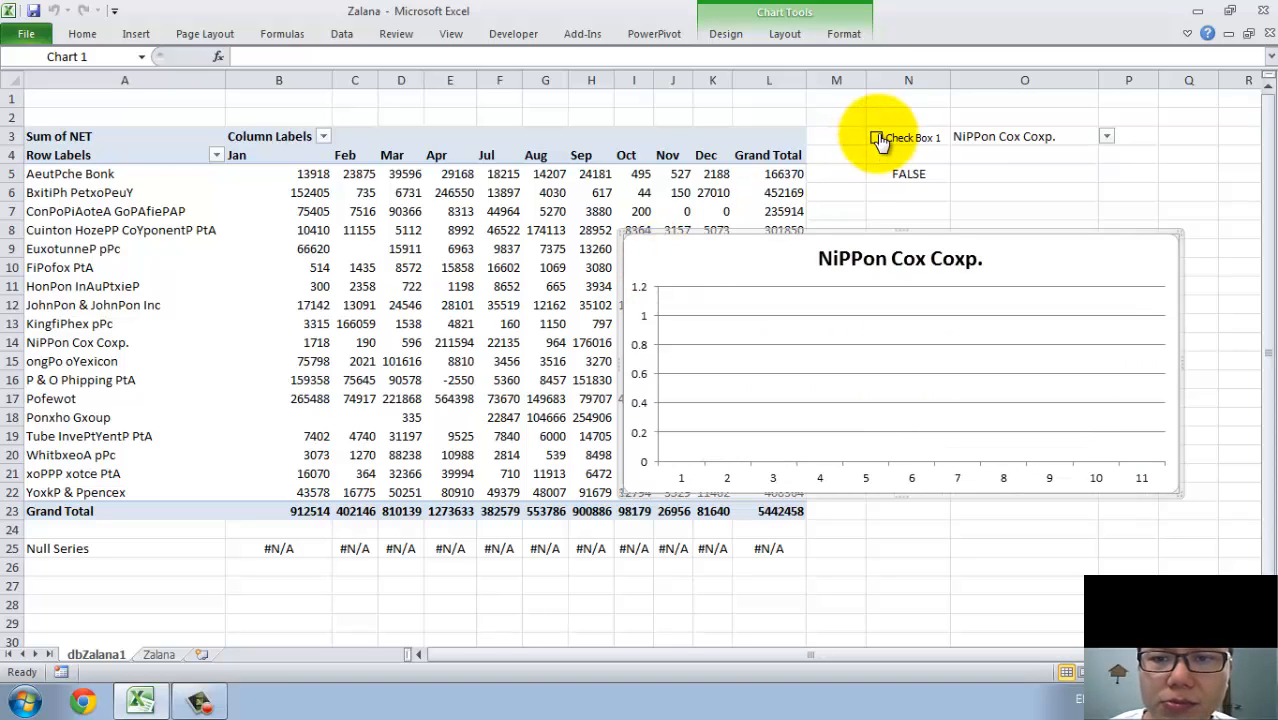